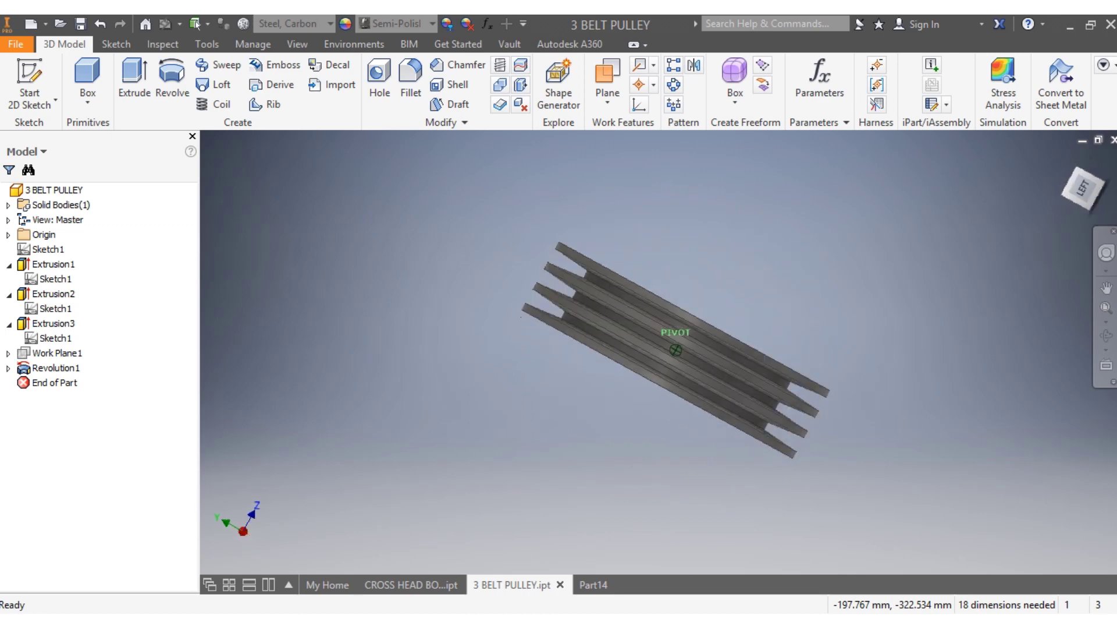
# Create a new metric part from the Standard (mm).ipt template
pyautogui.press('F6')
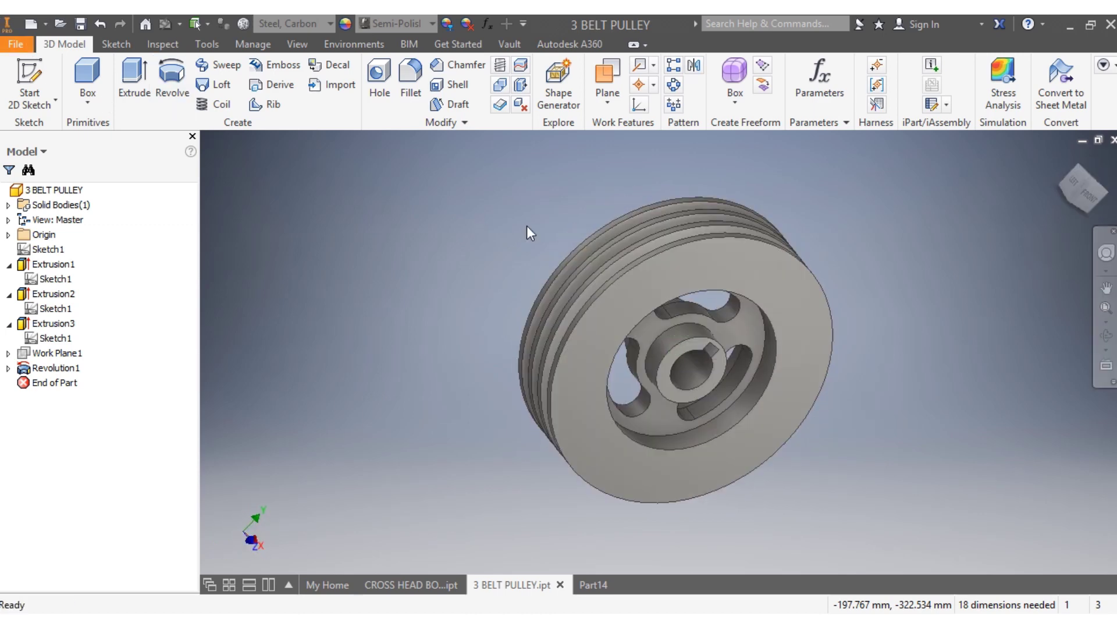
pyautogui.click(25, 27)
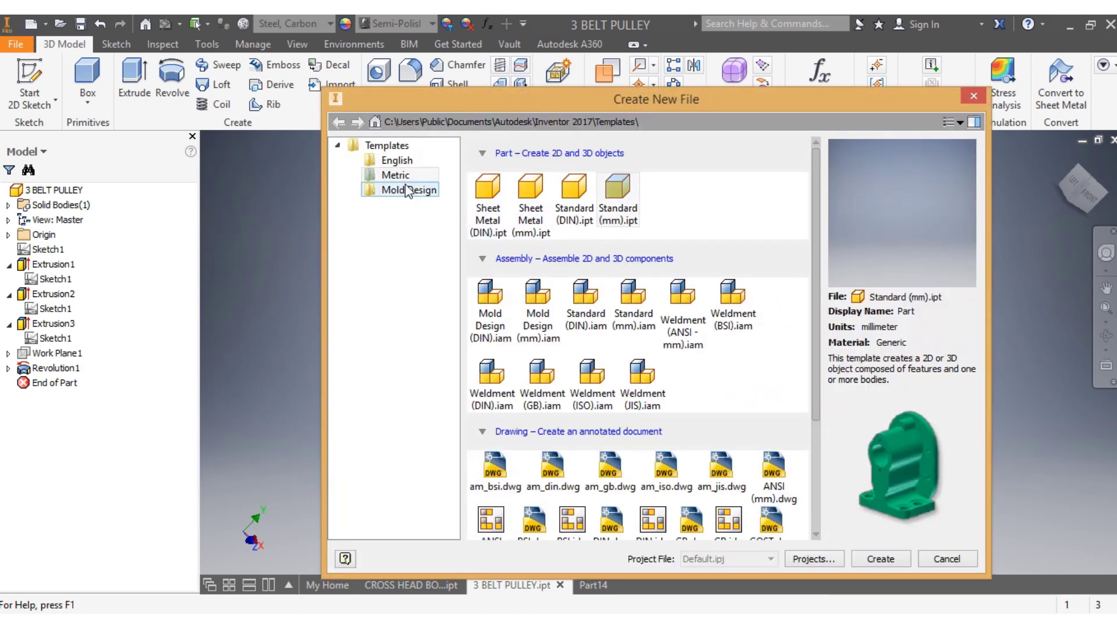
pyautogui.click(881, 558)
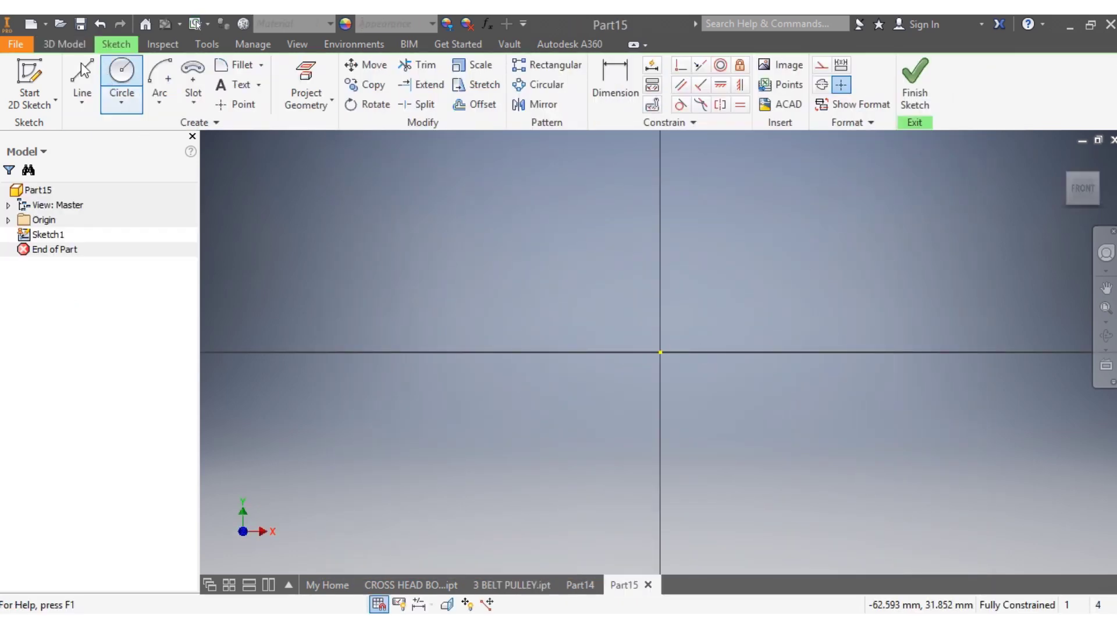
# Sketch a vertical line about 44 mm long along the vertical axis, running through the origin
pyautogui.click(82, 76)
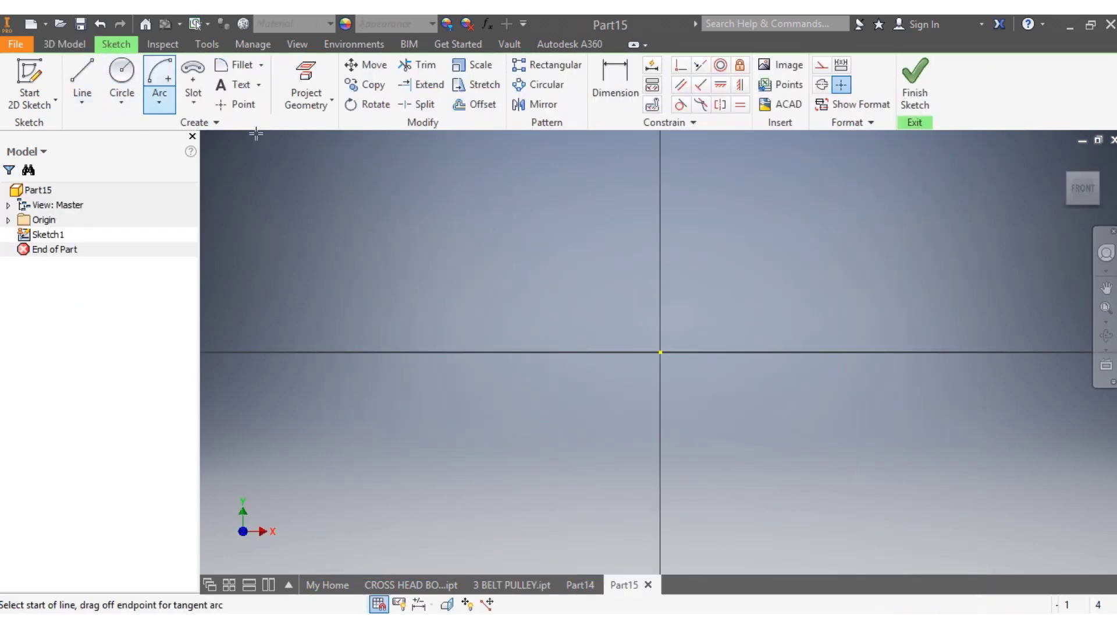
pyautogui.click(661, 153)
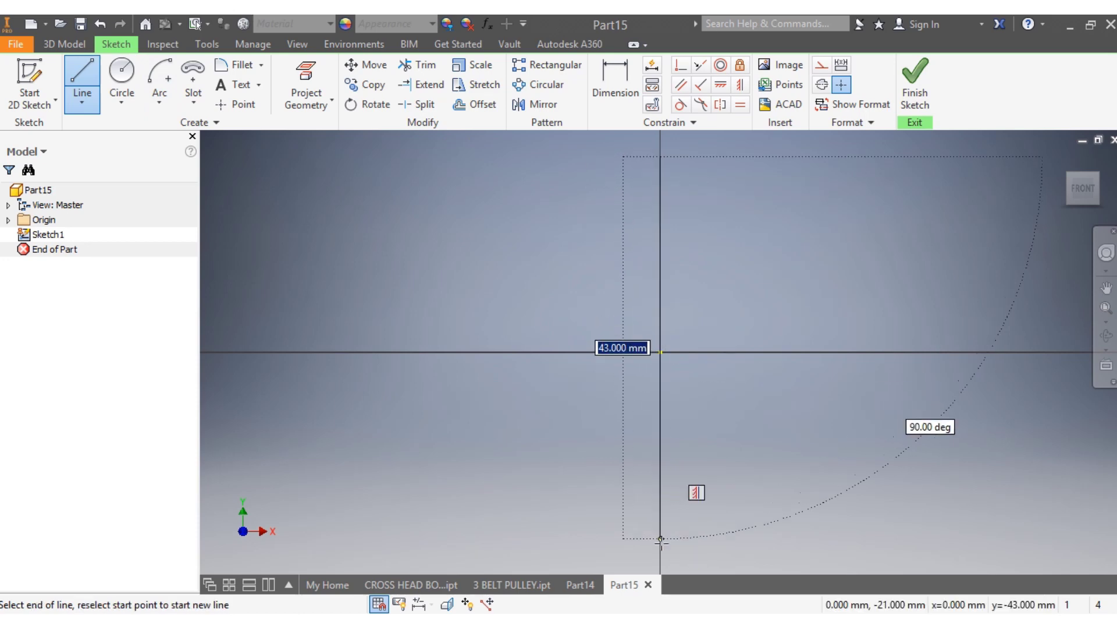
pyautogui.click(661, 546)
pyautogui.press('Escape')
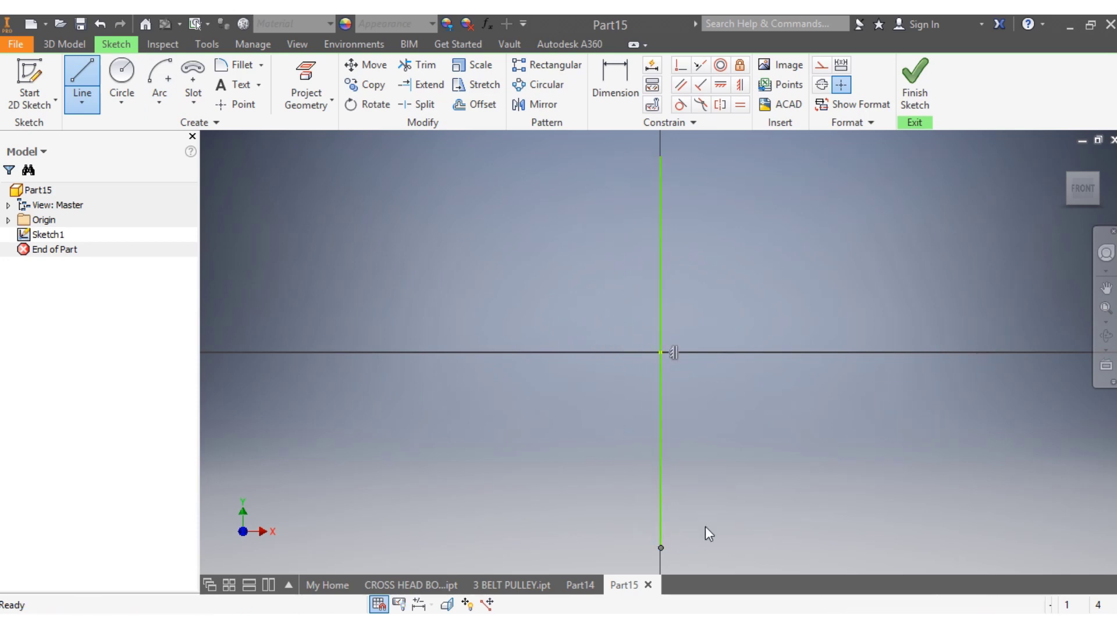
# Dimension the vertical line's length to 700 mm
pyautogui.click(610, 71)
pyautogui.click(660, 233)
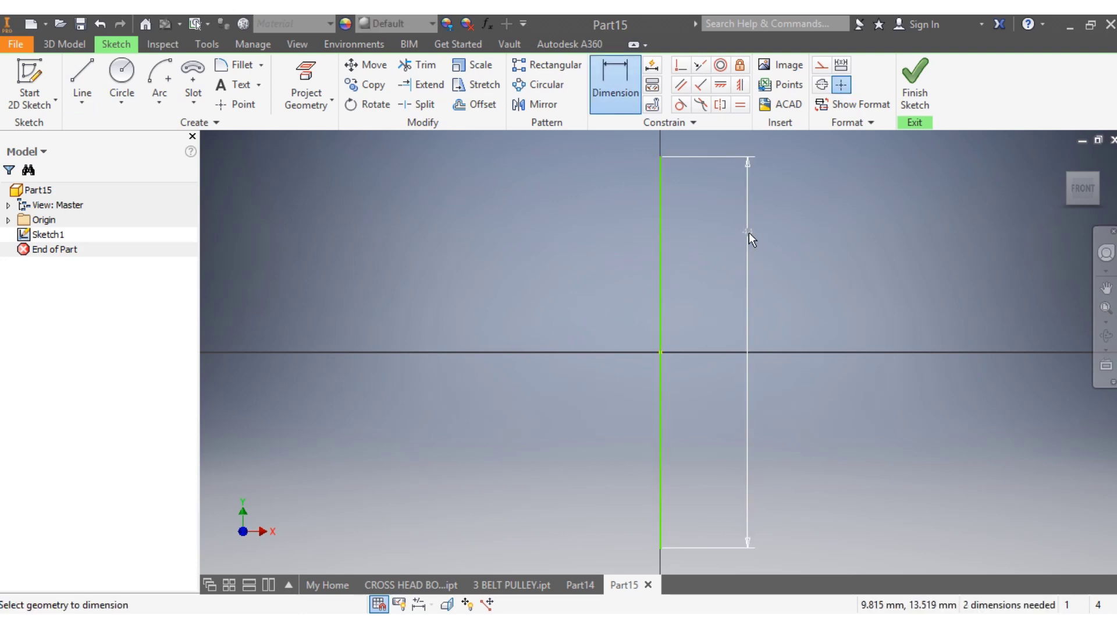
pyautogui.click(749, 232)
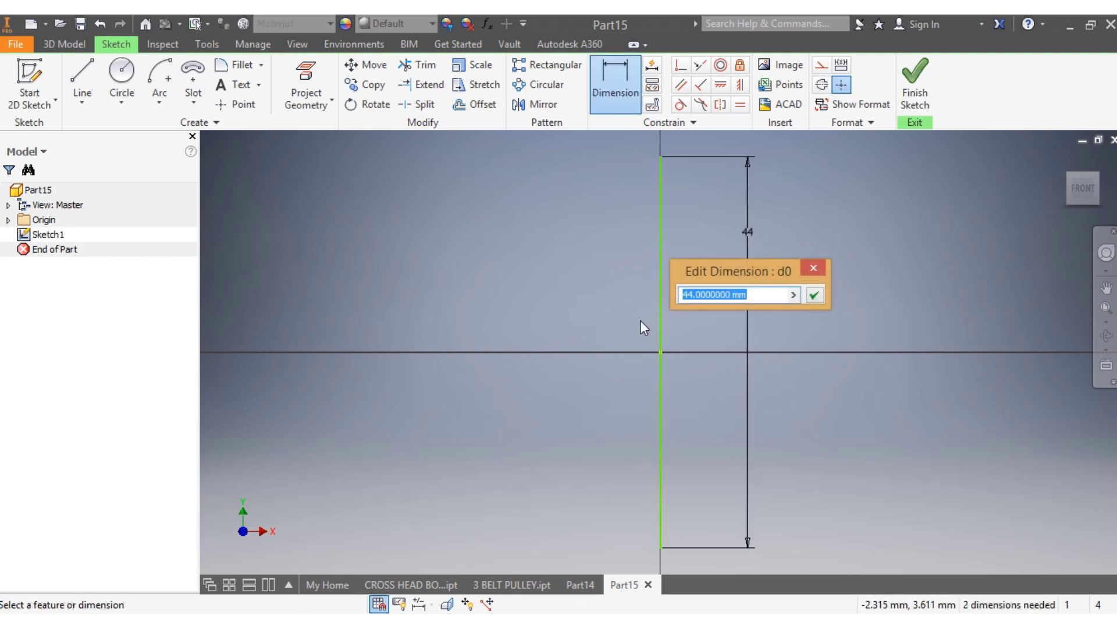
pyautogui.write('700')
pyautogui.press('Return')
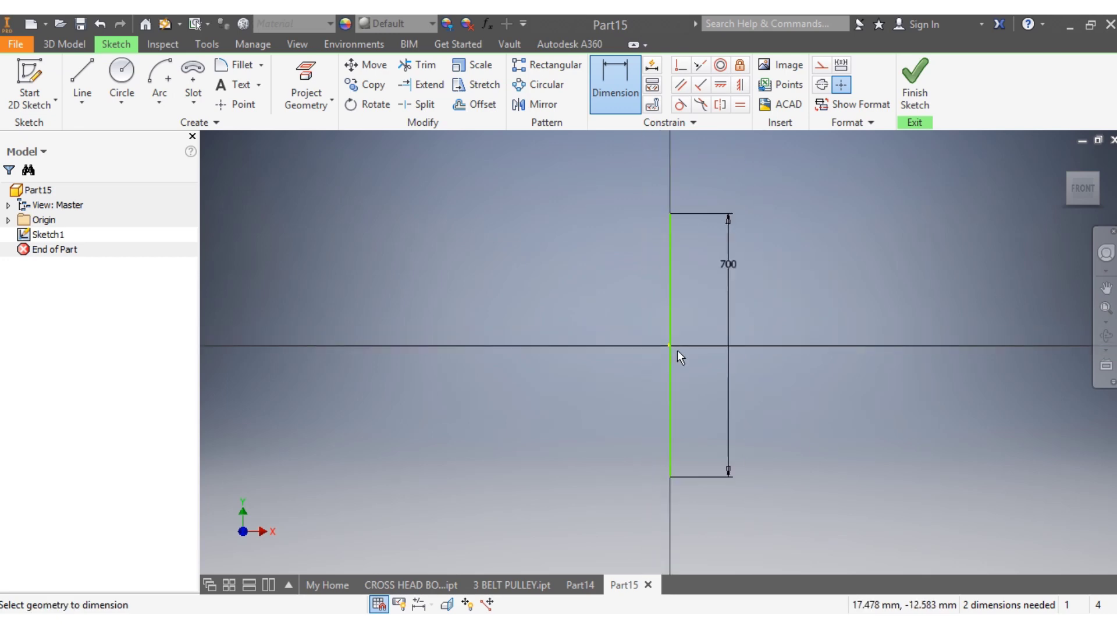
# Sketch a horizontal line through the origin along the horizontal axis, extending to both sides of the vertical line
pyautogui.click(82, 82)
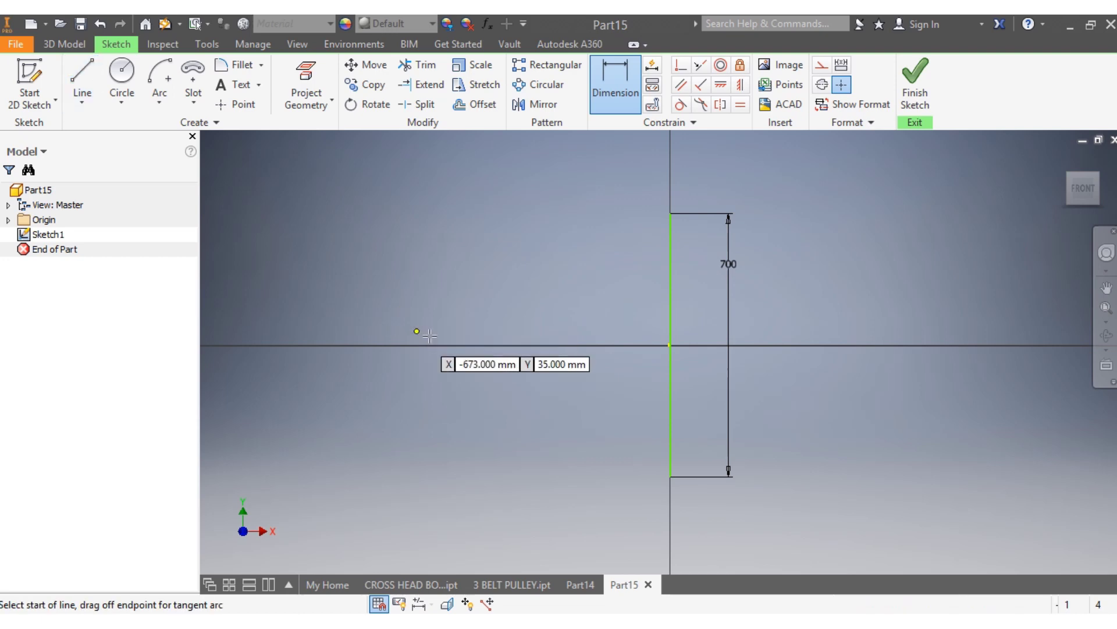
pyautogui.click(446, 346)
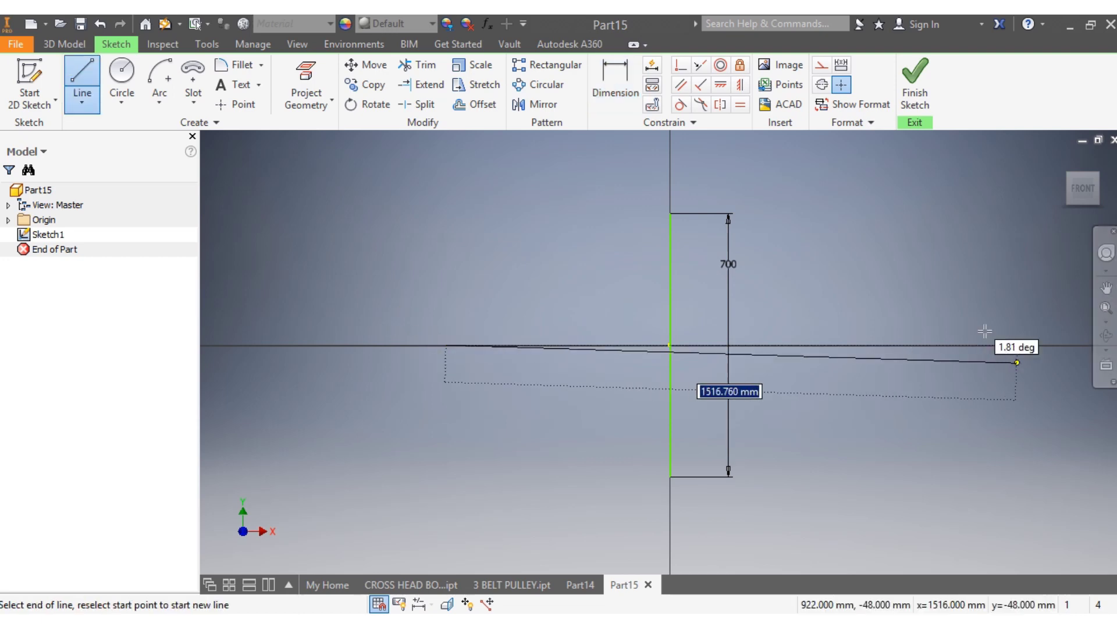
pyautogui.click(982, 345)
pyautogui.press('Escape')
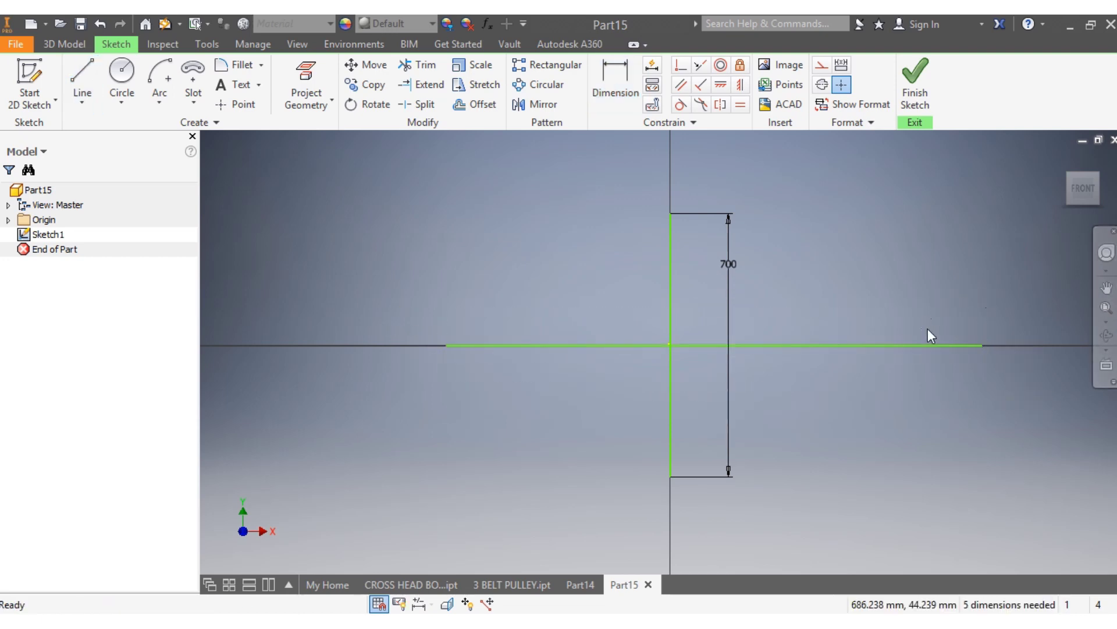
# Draw four concentric circles centred on the origin, with diameters of about 511, 352, 211 and 114 mm
pyautogui.click(122, 76)
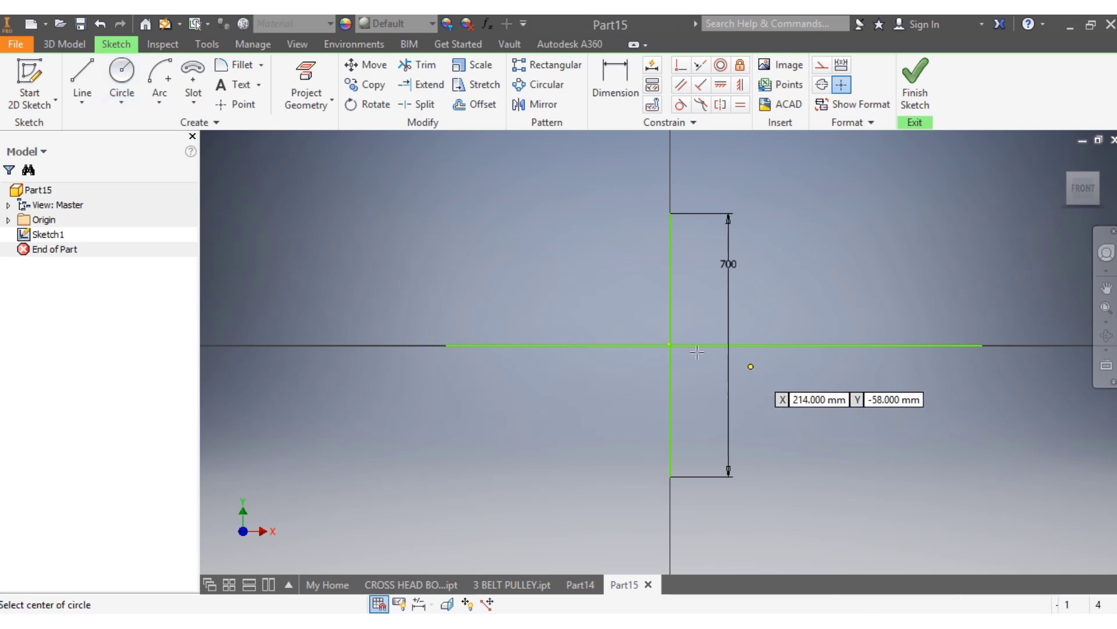
pyautogui.click(670, 345)
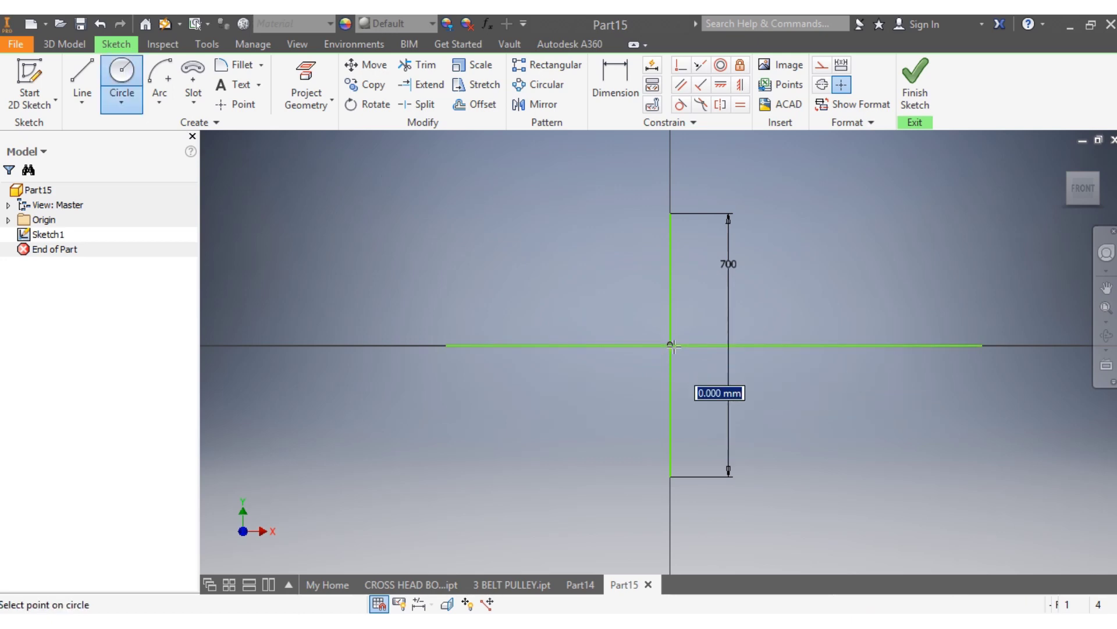
pyautogui.click(648, 251)
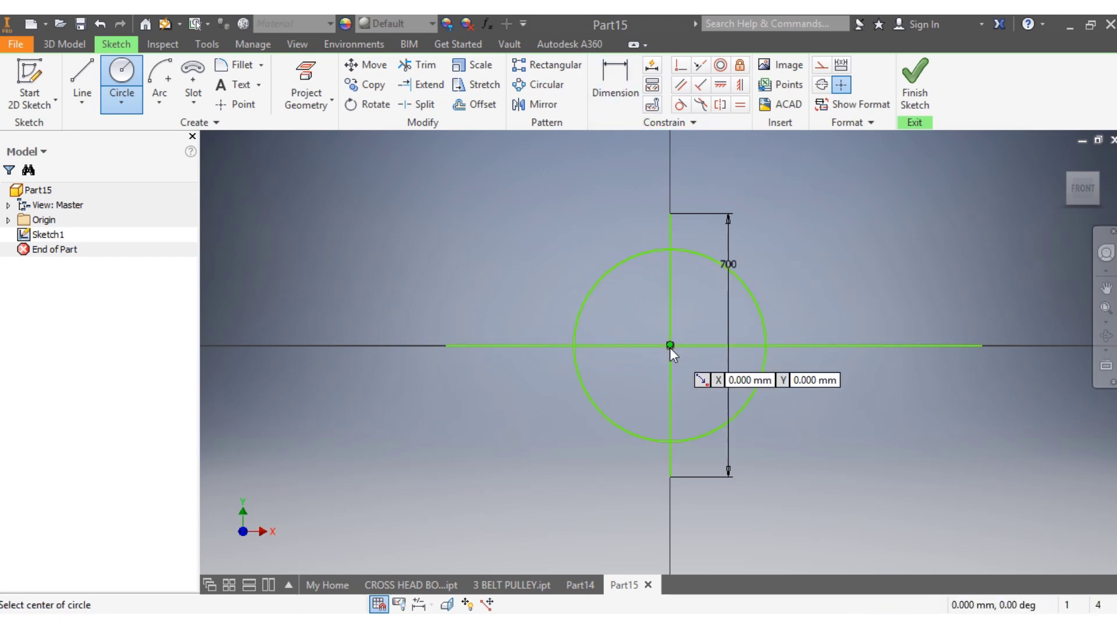
pyautogui.click(671, 346)
pyautogui.click(647, 284)
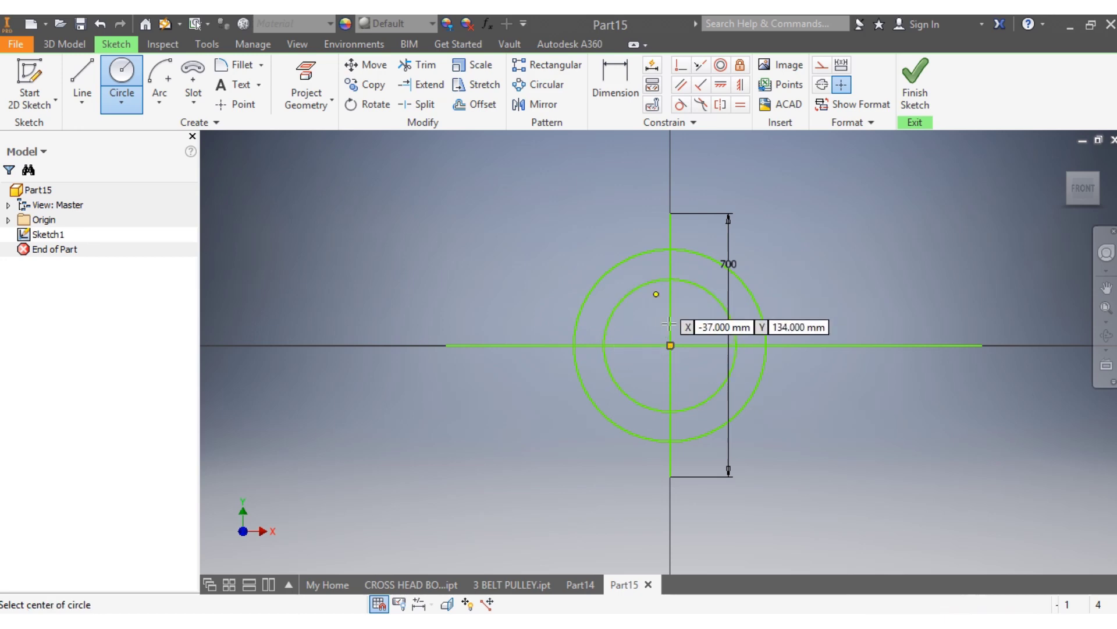
pyautogui.click(670, 346)
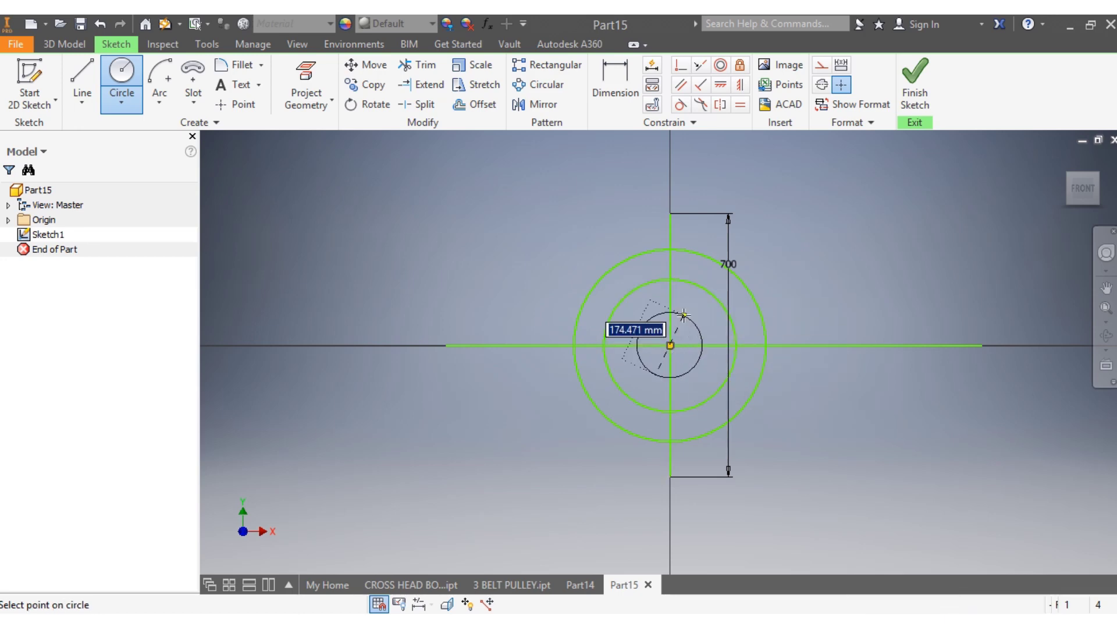
pyautogui.click(693, 312)
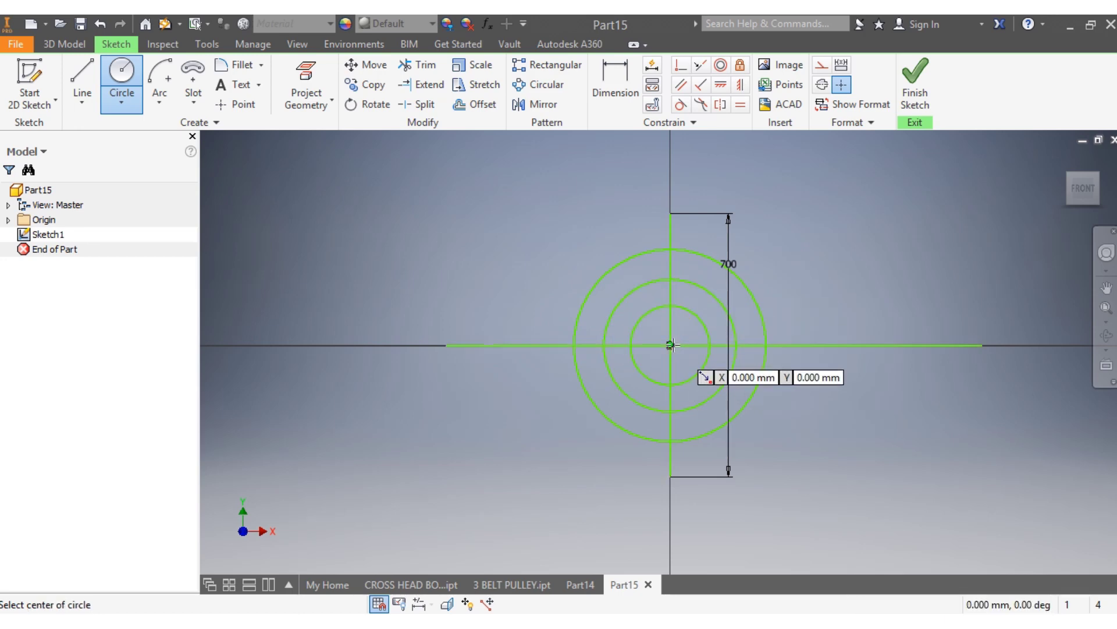
pyautogui.click(670, 345)
pyautogui.click(679, 326)
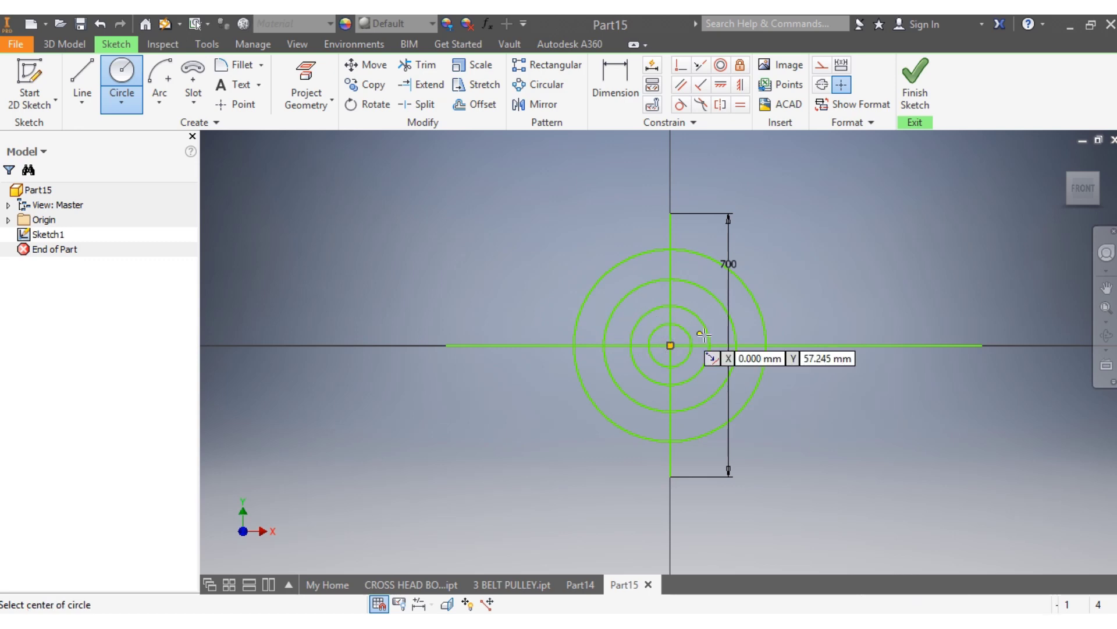
# Dimension the outermost circle's diameter to 400 mm
pyautogui.click(615, 79)
pyautogui.click(746, 283)
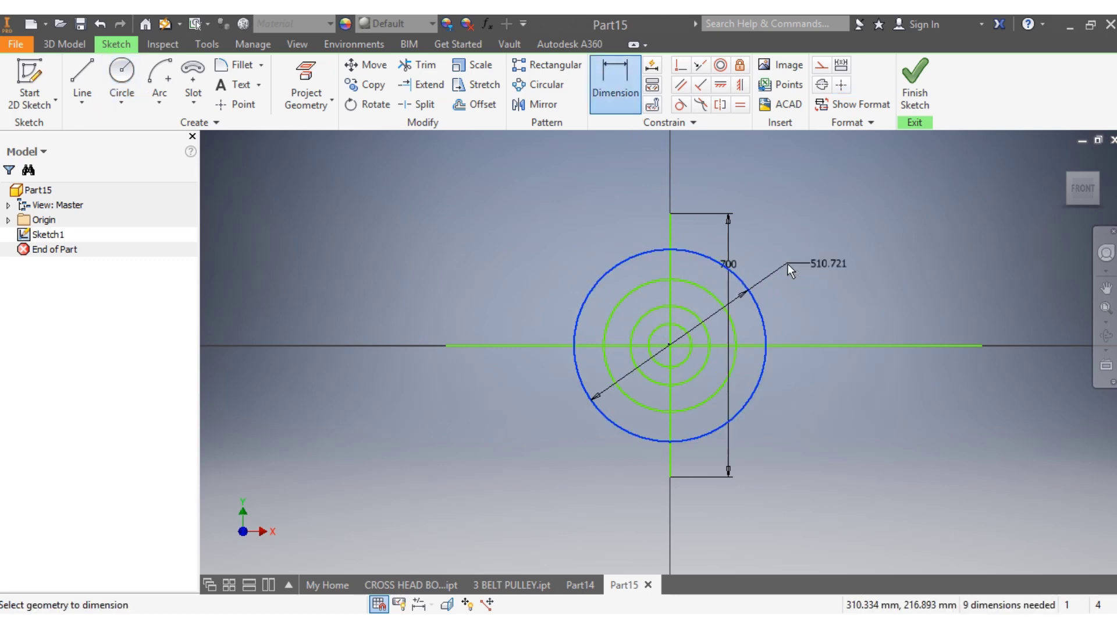
pyautogui.click(819, 263)
pyautogui.write('4')
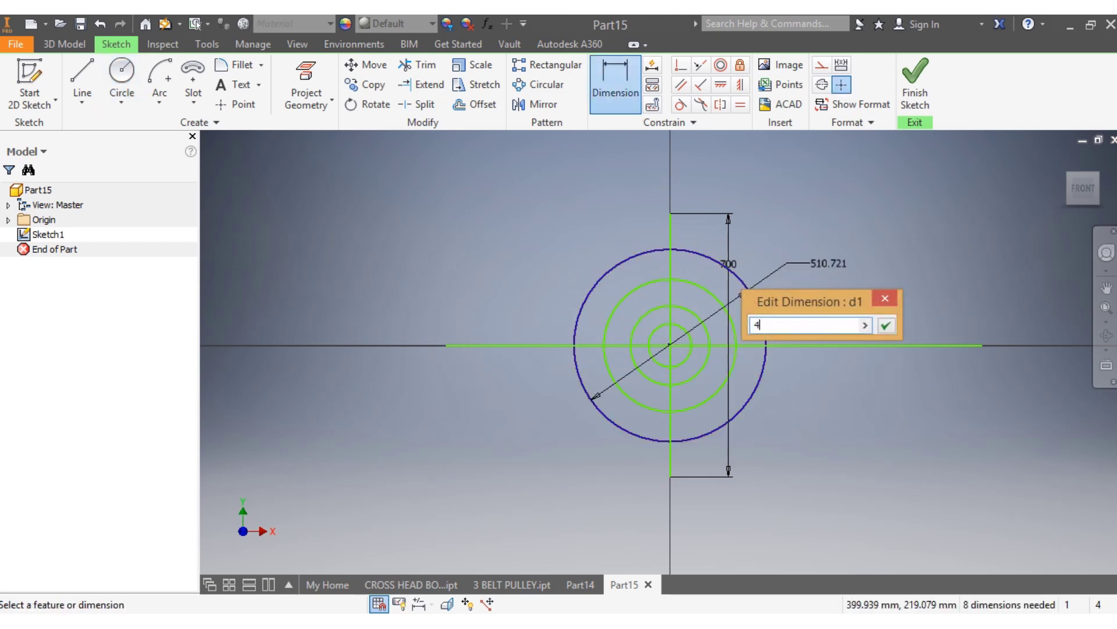
pyautogui.write('00')
pyautogui.press('Return')
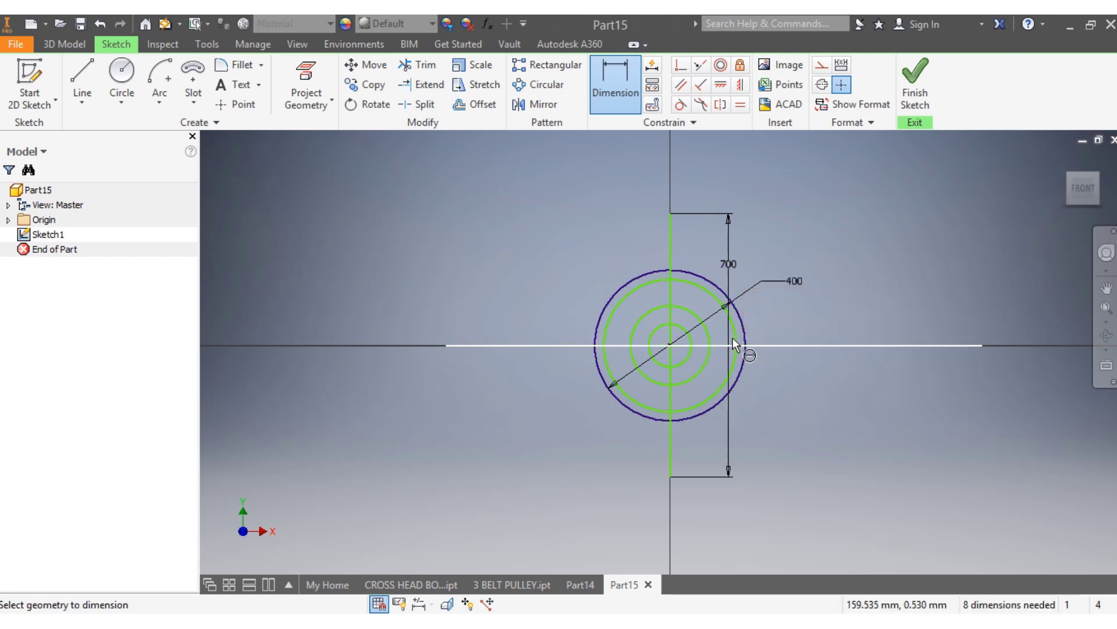
# Dimension the second-largest circle's diameter to 240 mm
pyautogui.click(732, 336)
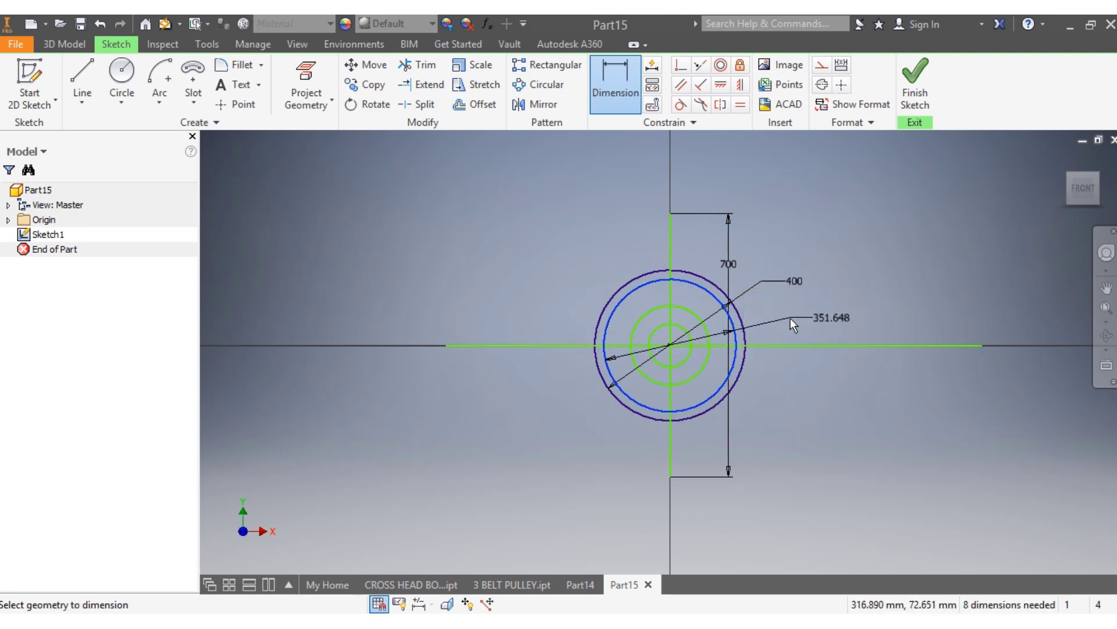
pyautogui.click(811, 316)
pyautogui.write('2')
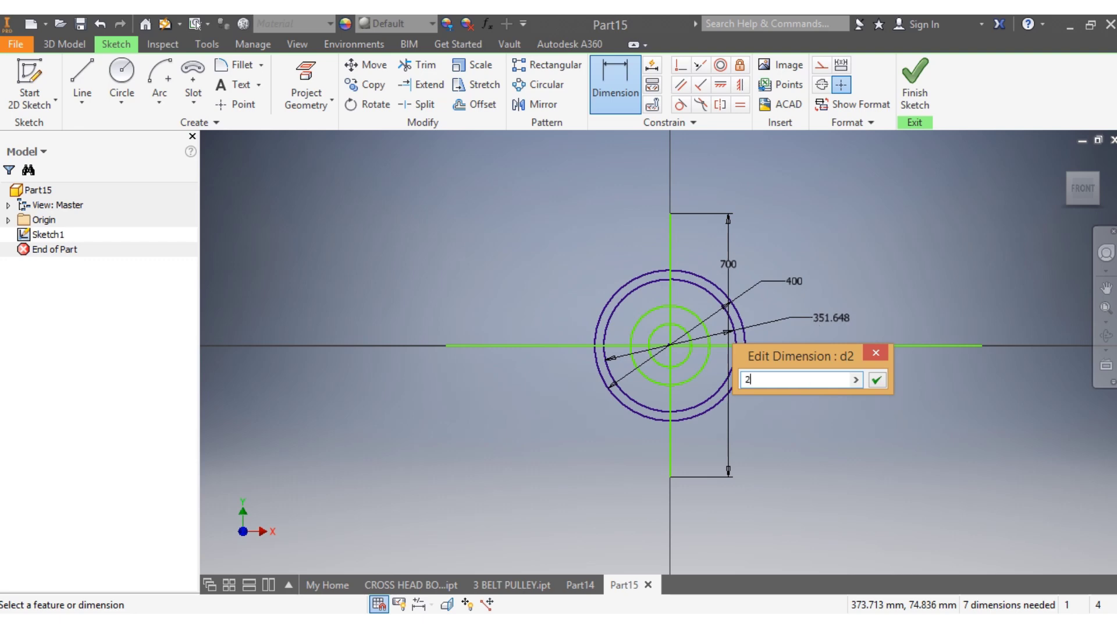
pyautogui.write('40')
pyautogui.press('Return')
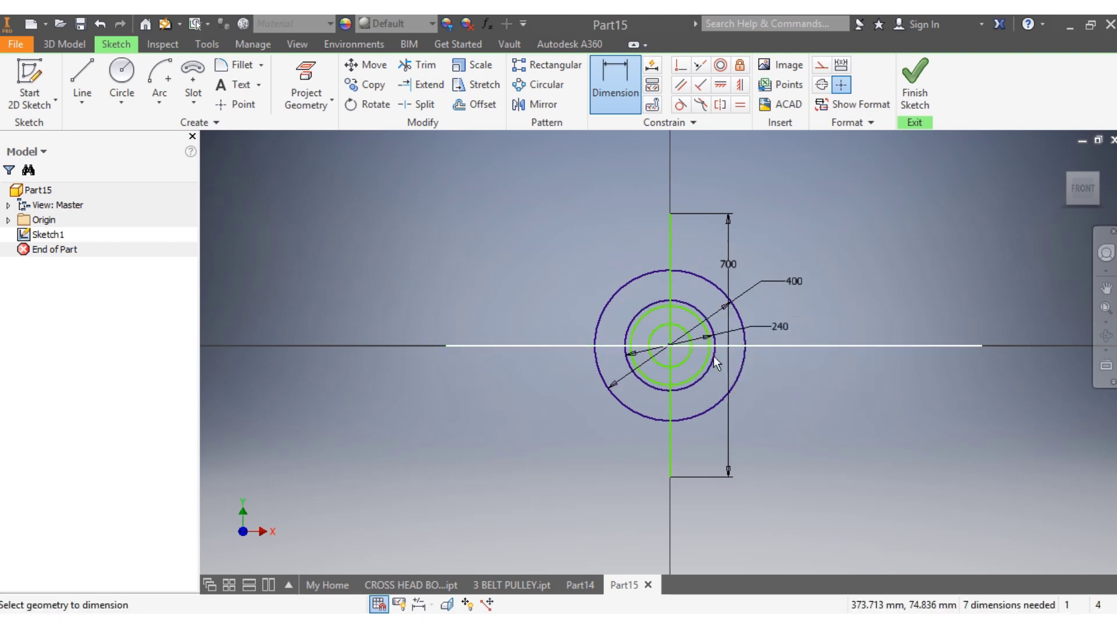
# Dimension the diameter of the third circle, just inside the 240 mm circle, to 100 mm
pyautogui.scroll(-3, 696, 364)
pyautogui.click(727, 367)
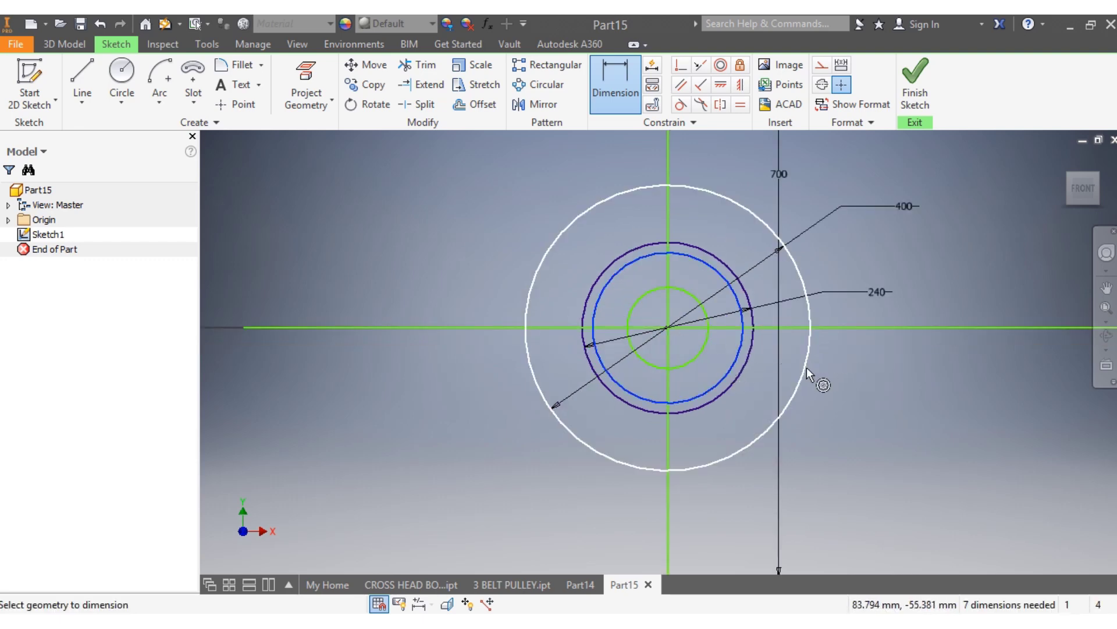
pyautogui.click(870, 349)
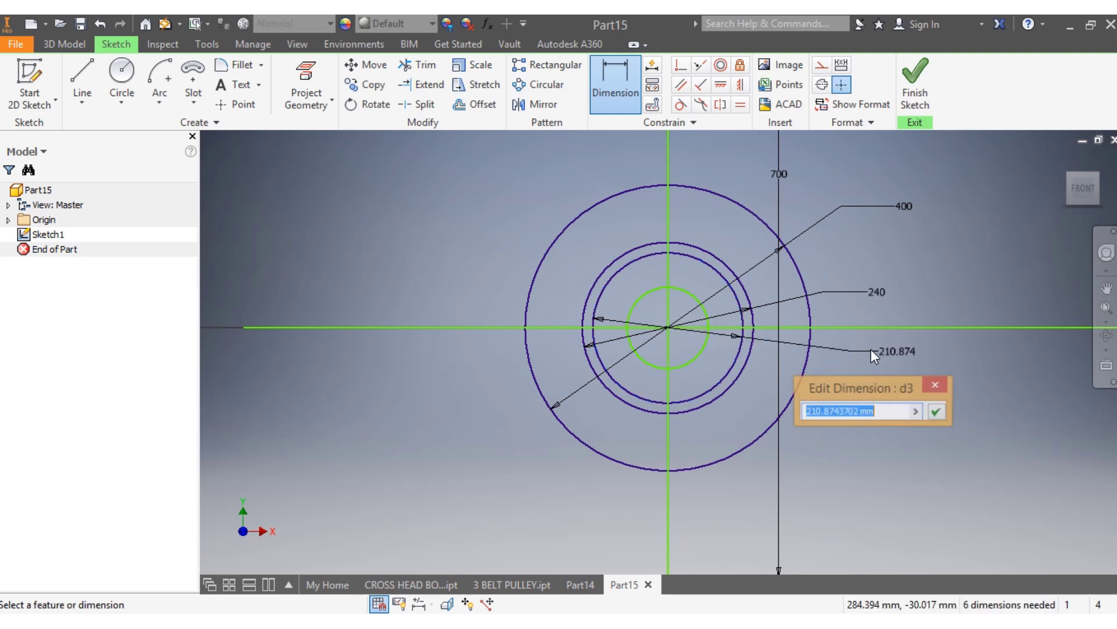
pyautogui.write('1')
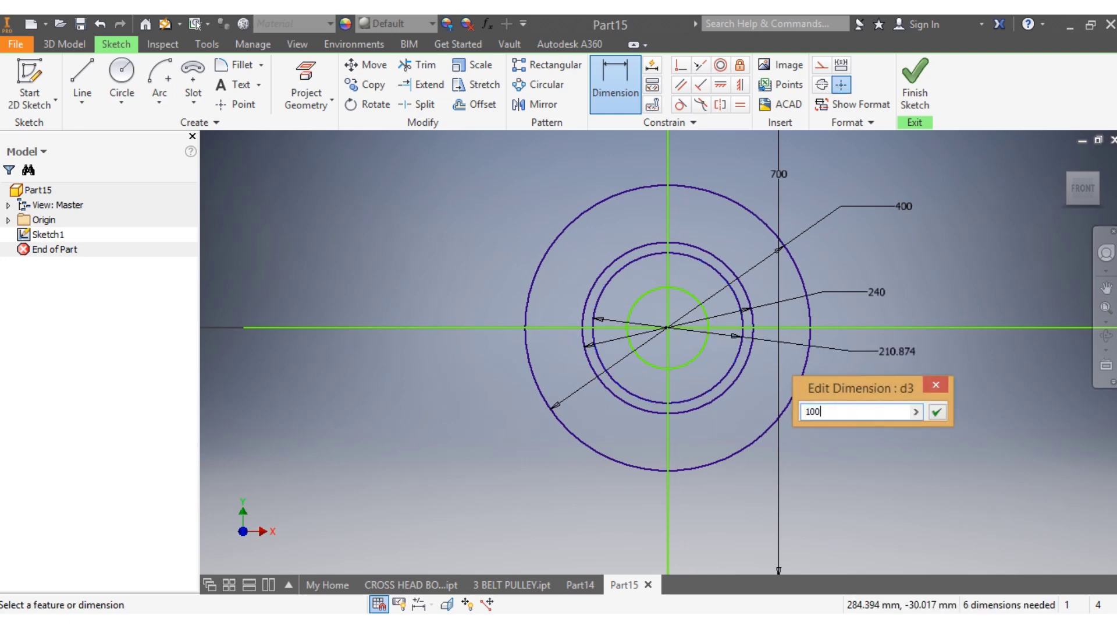
pyautogui.write('00')
pyautogui.press('Return')
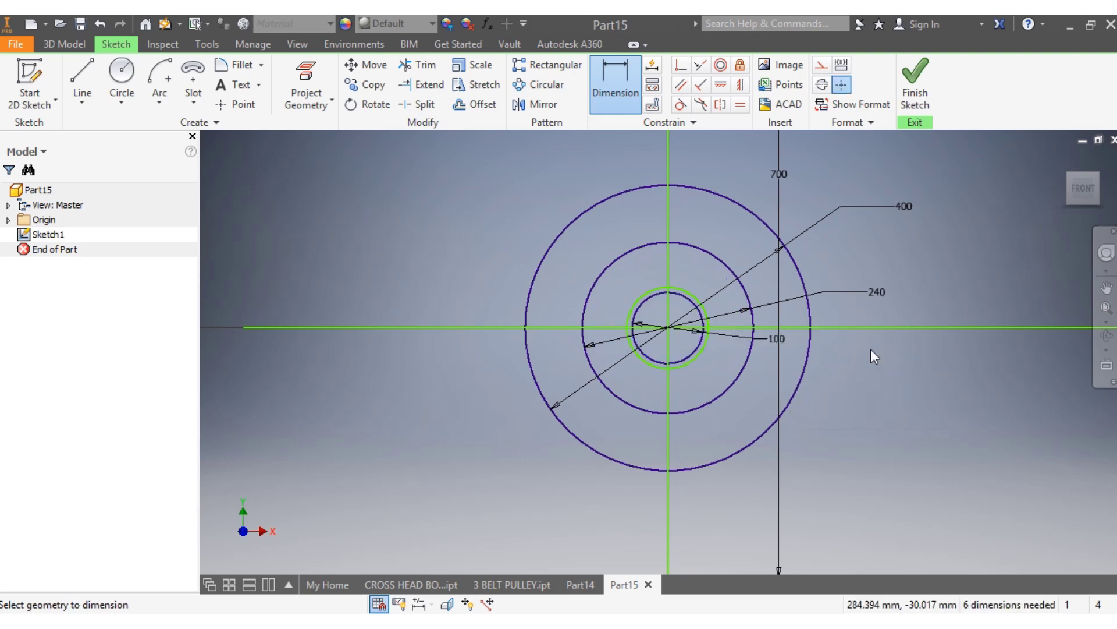
# Dimension the remaining undimensioned circle around the origin to a diameter of 60 mm
pyautogui.click(697, 354)
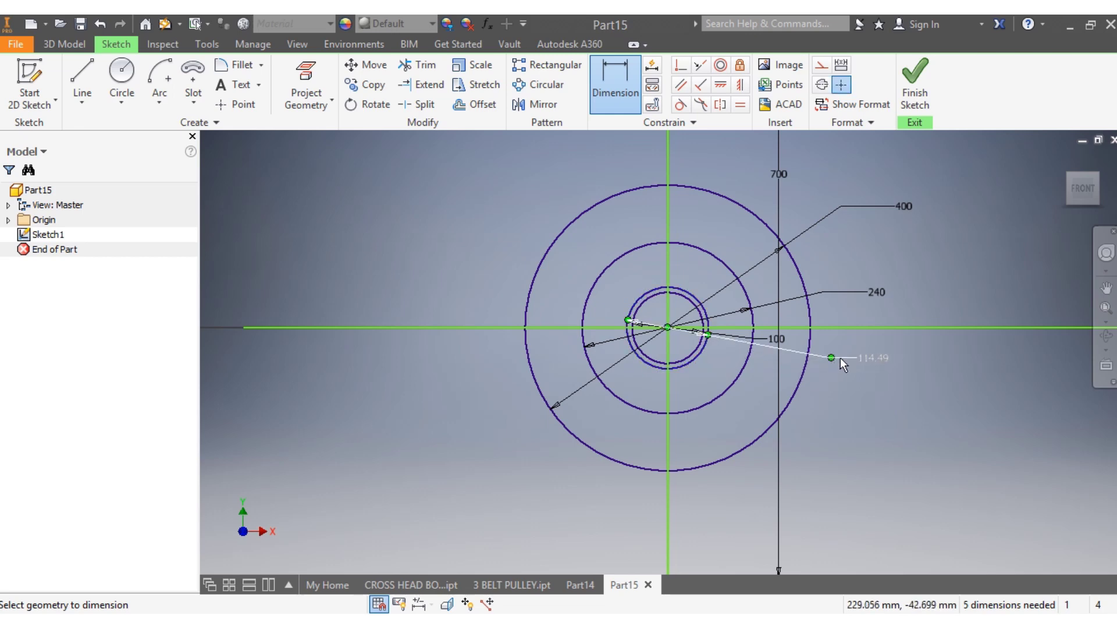
pyautogui.click(858, 355)
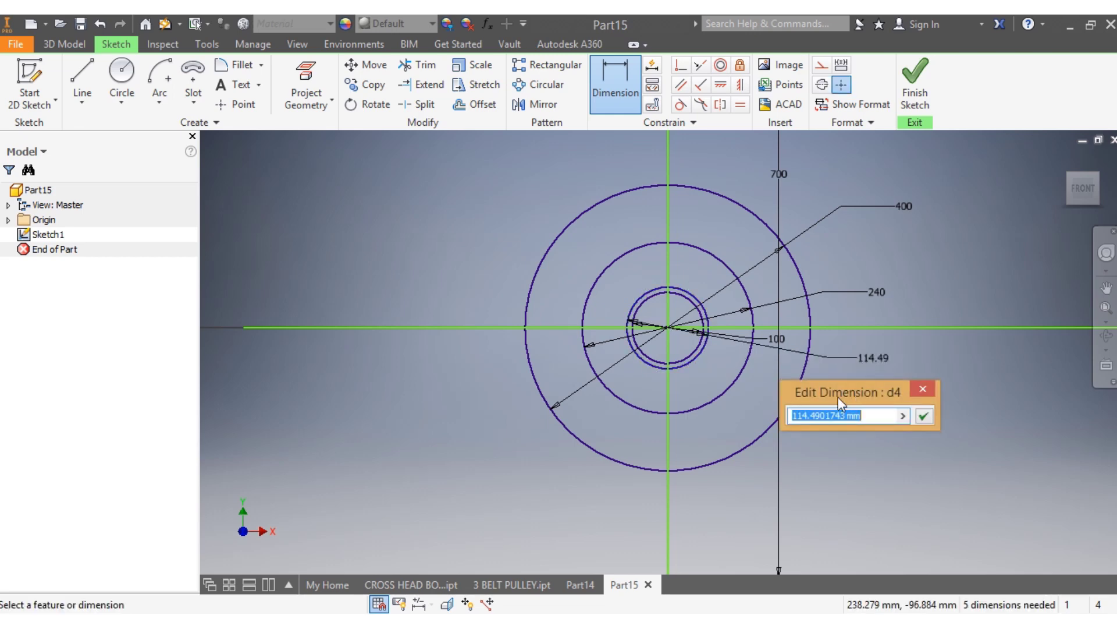
pyautogui.write('60')
pyautogui.press('Return')
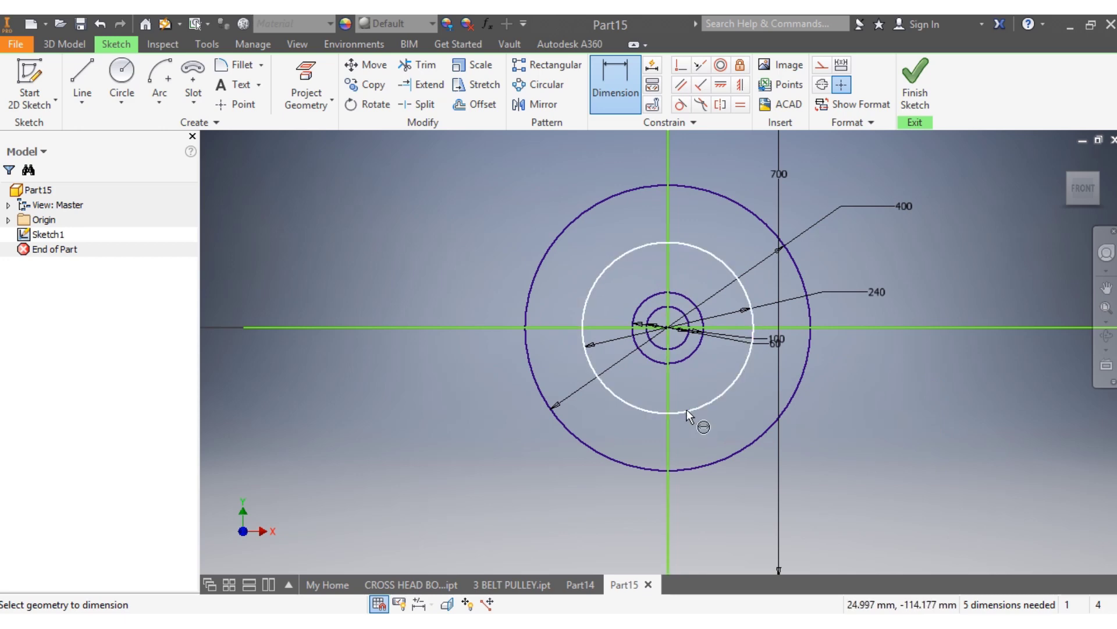
# Sketch a short horizontal line across the vertical centre line, just above the 60 mm circle
pyautogui.scroll(2, 676, 341)
pyautogui.scroll(-2, 675, 341)
pyautogui.scroll(3, 693, 326)
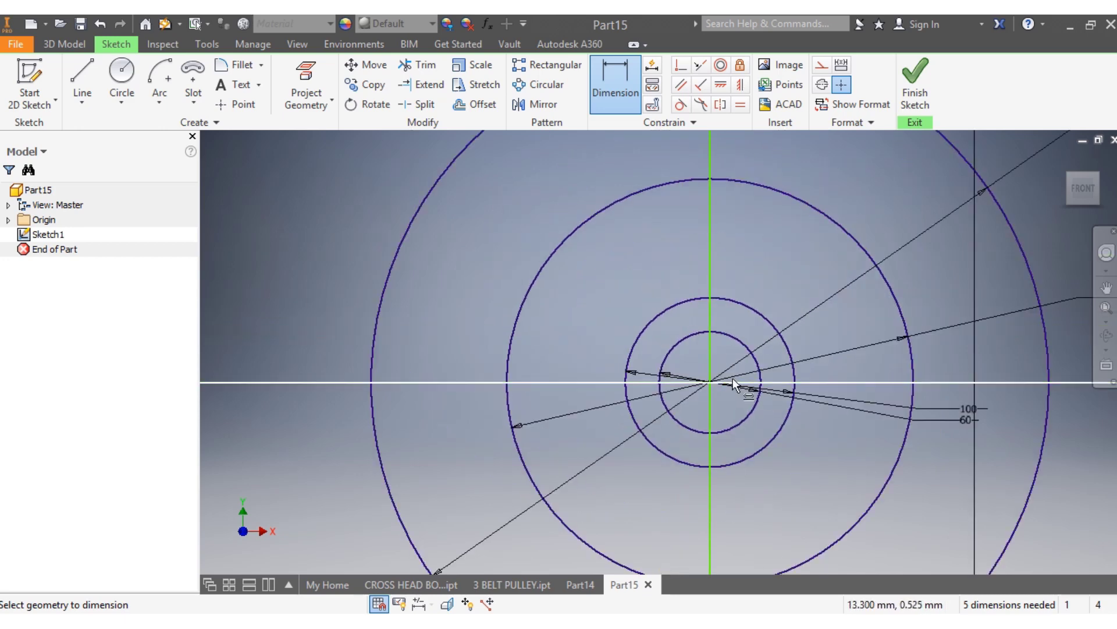
pyautogui.scroll(4, 710, 323)
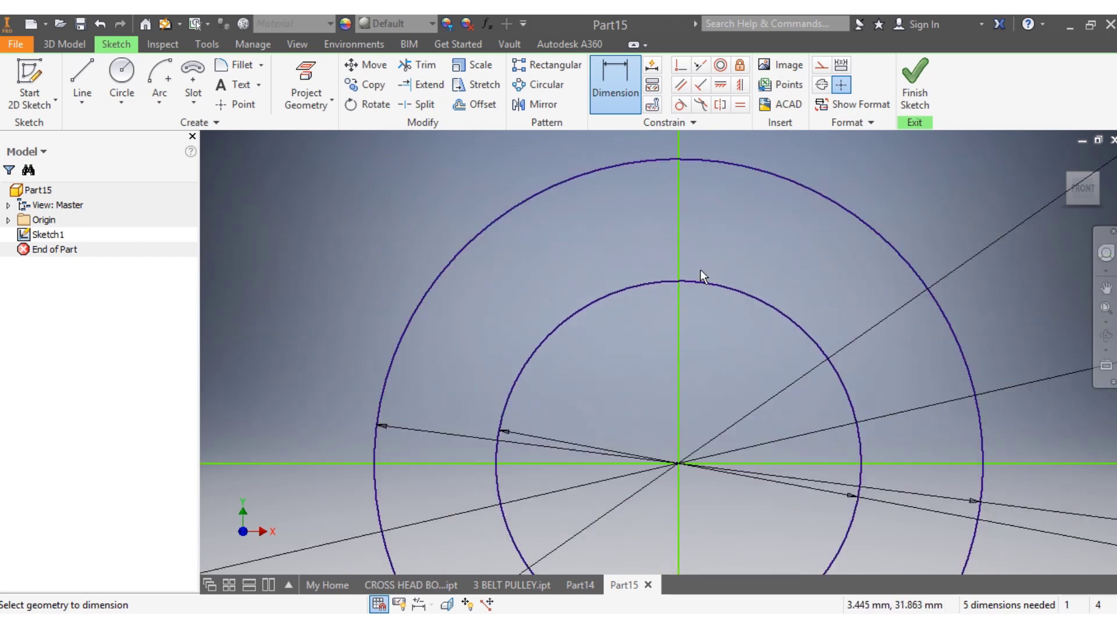
pyautogui.scroll(5, 700, 269)
pyautogui.scroll(4, 700, 269)
pyautogui.press('Escape')
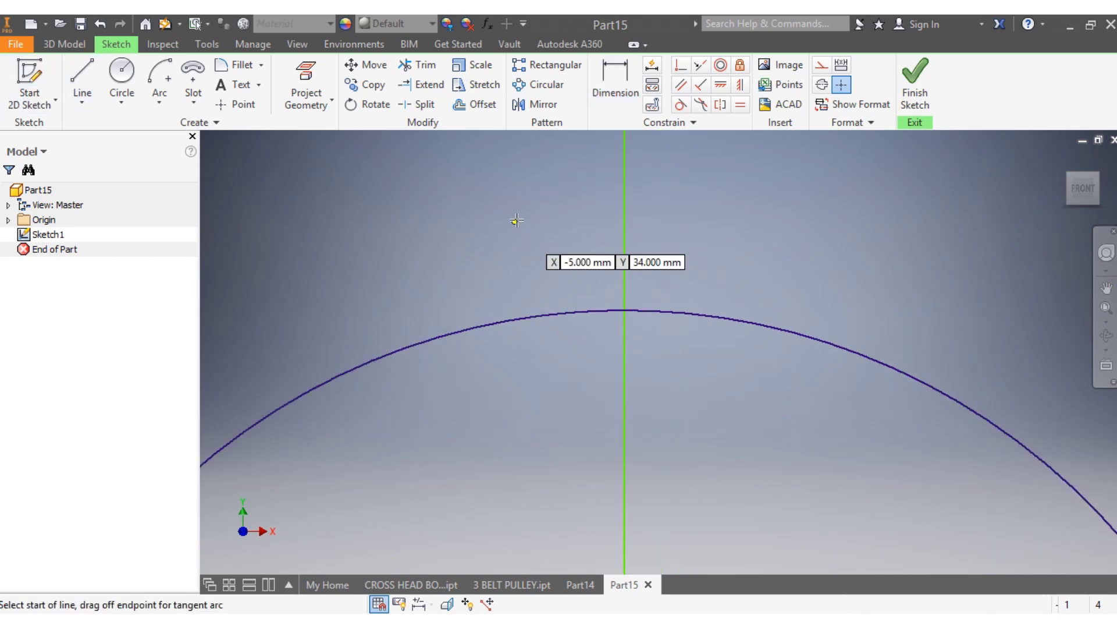
pyautogui.click(558, 221)
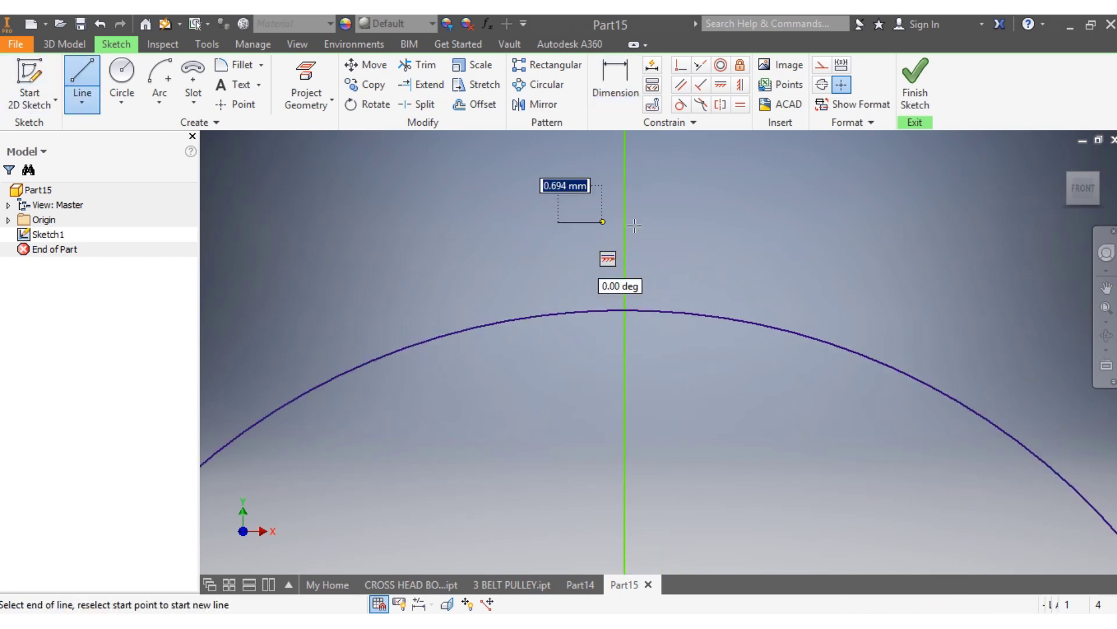
pyautogui.click(710, 223)
pyautogui.press('Escape')
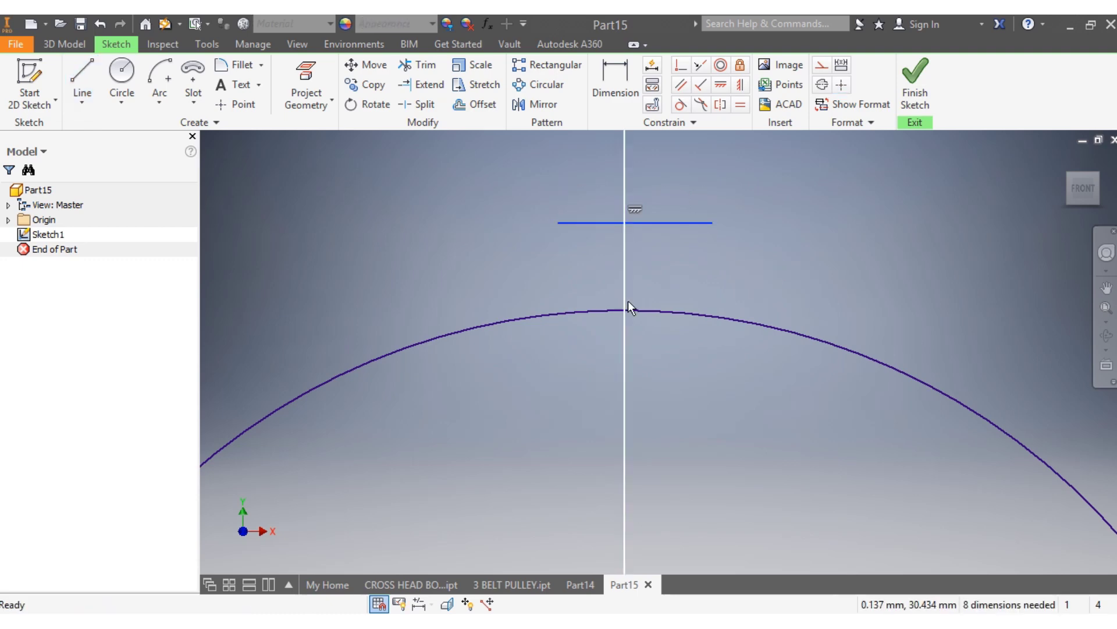
# Move the short horizontal line to the top of the 60 mm circle and constrain it tangent to the circle
pyautogui.moveTo(636, 221); pyautogui.dragTo(637, 310)
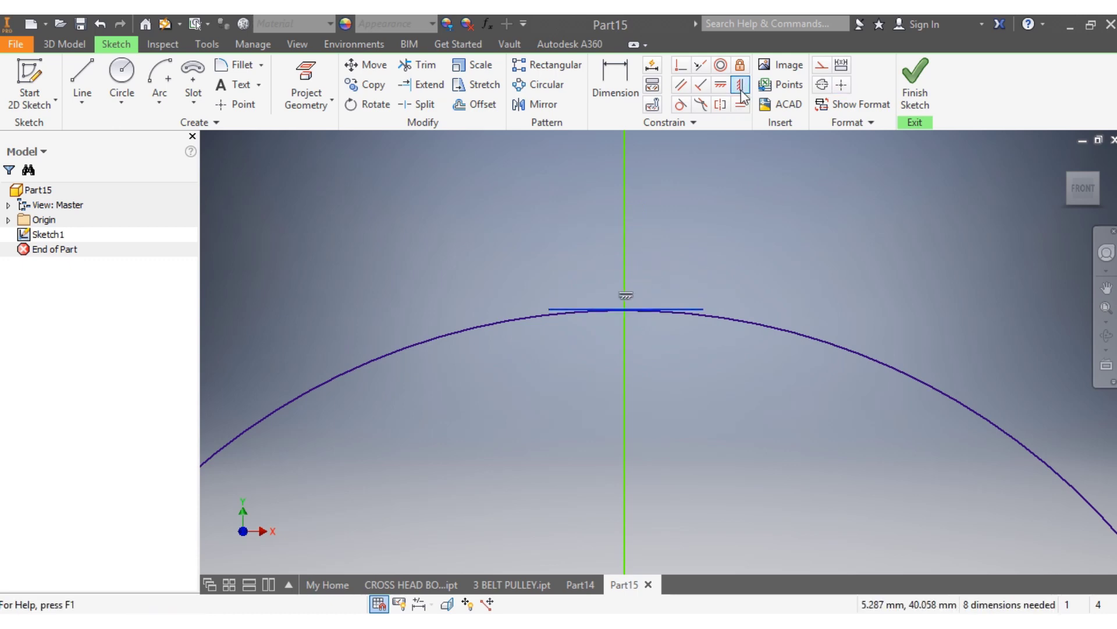
pyautogui.click(690, 307)
pyautogui.click(690, 313)
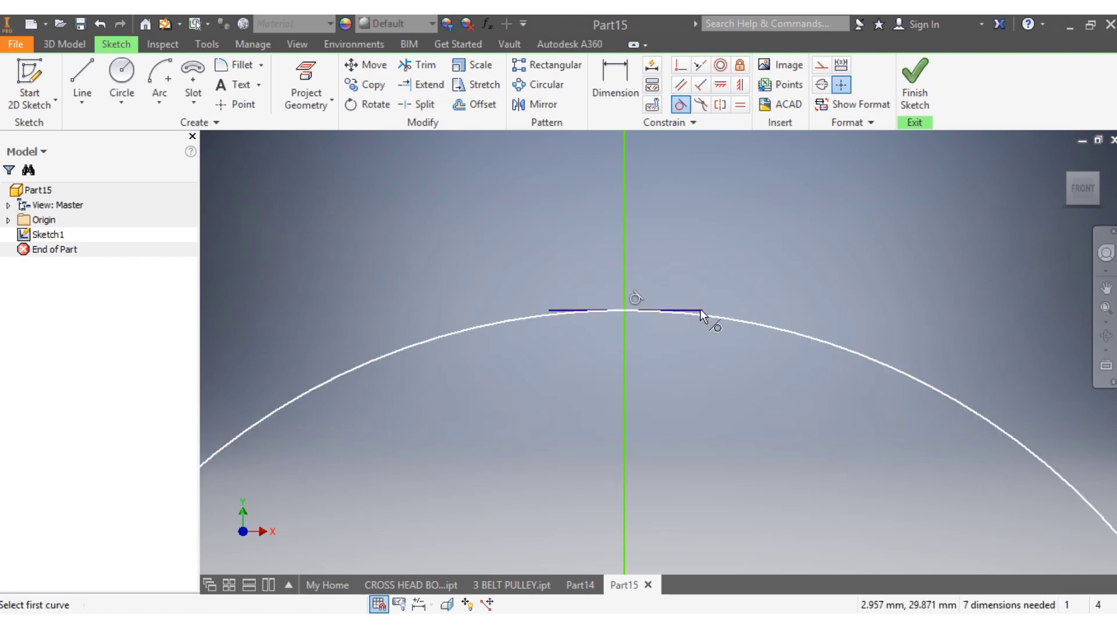
pyautogui.press('Escape')
# Draw a two-point rectangle about 10 mm wide and 8 mm high, straddling the top of the 60 mm circle and the vertical centre line
pyautogui.scroll(-2, 587, 261)
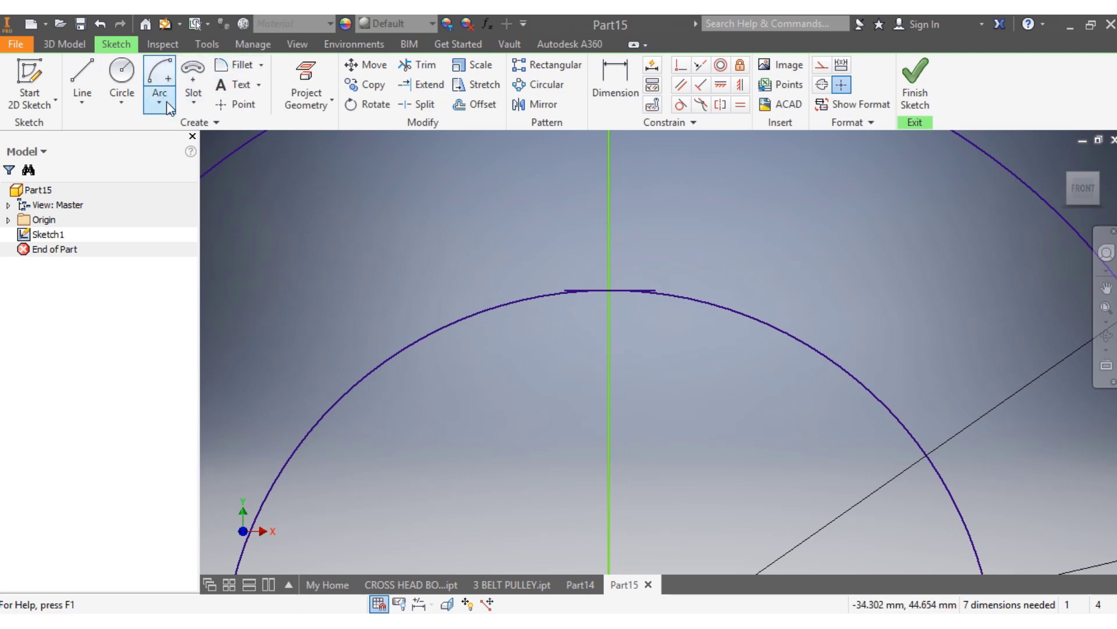
pyautogui.click(194, 103)
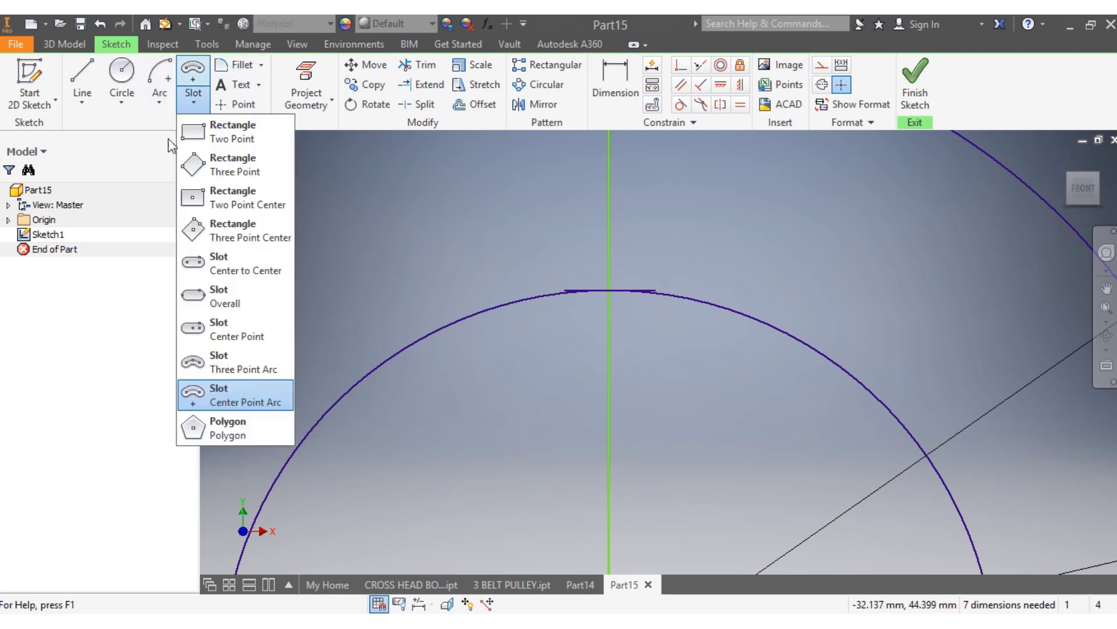
pyautogui.click(233, 130)
pyautogui.scroll(2, 550, 233)
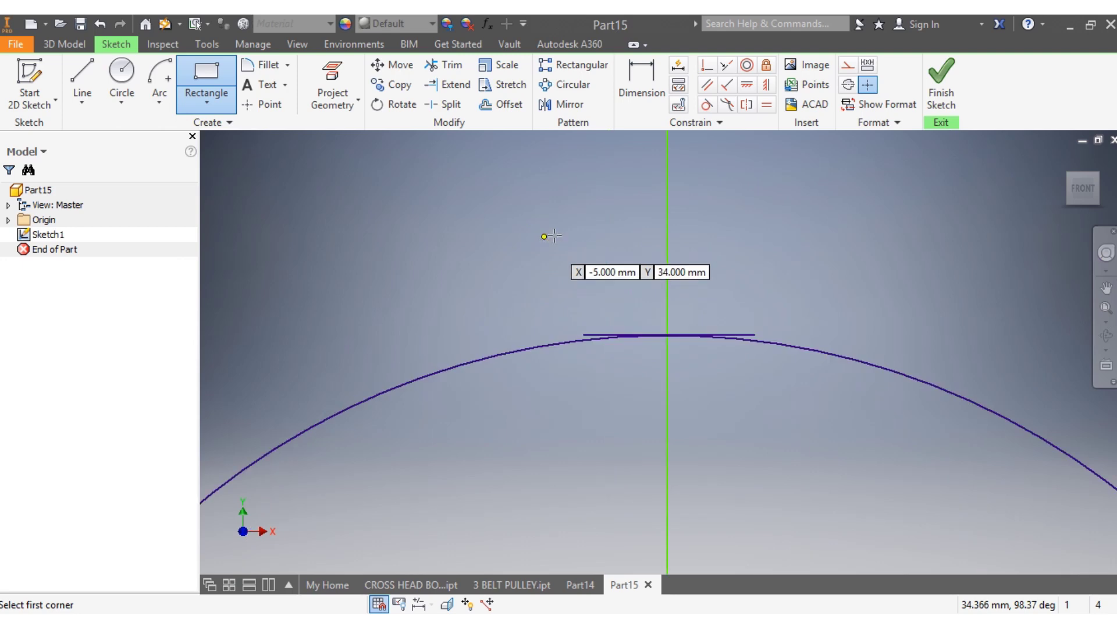
pyautogui.press('Tab')
pyautogui.write('31')
pyautogui.press('Return')
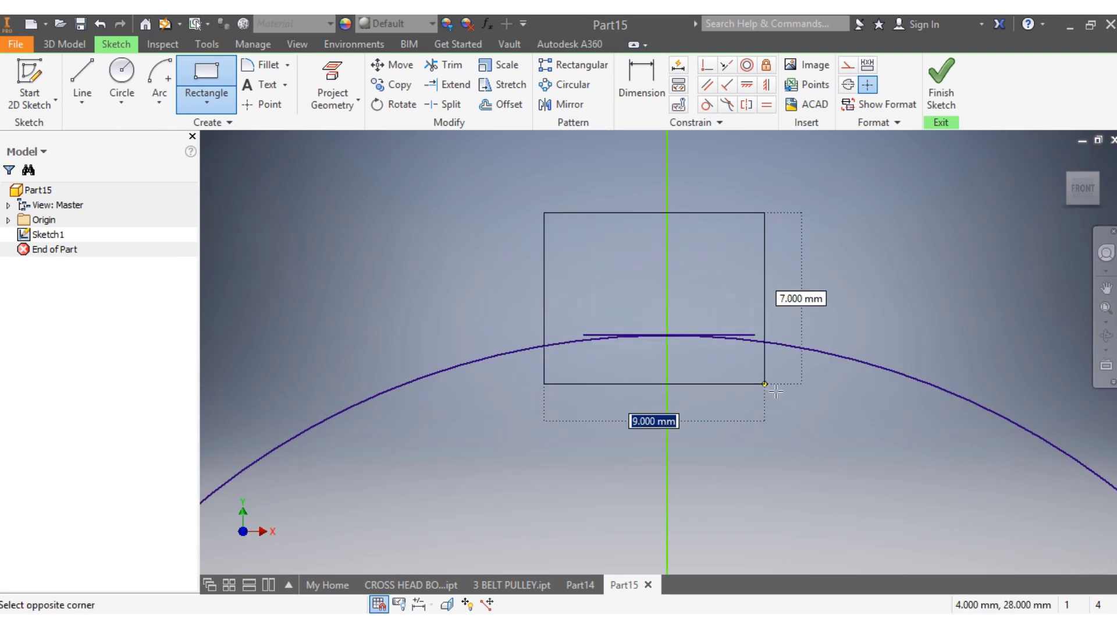
pyautogui.click(790, 408)
pyautogui.press('Escape')
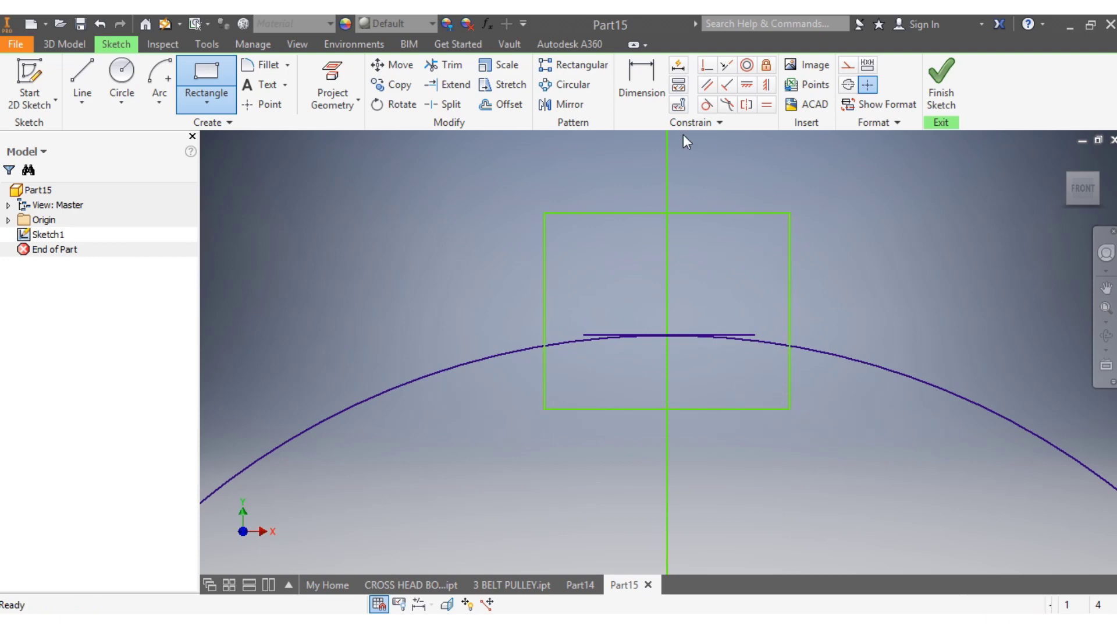
# Dimension the distance between the short tangent line and the rectangle's lower edge to 4 mm
pyautogui.click(642, 81)
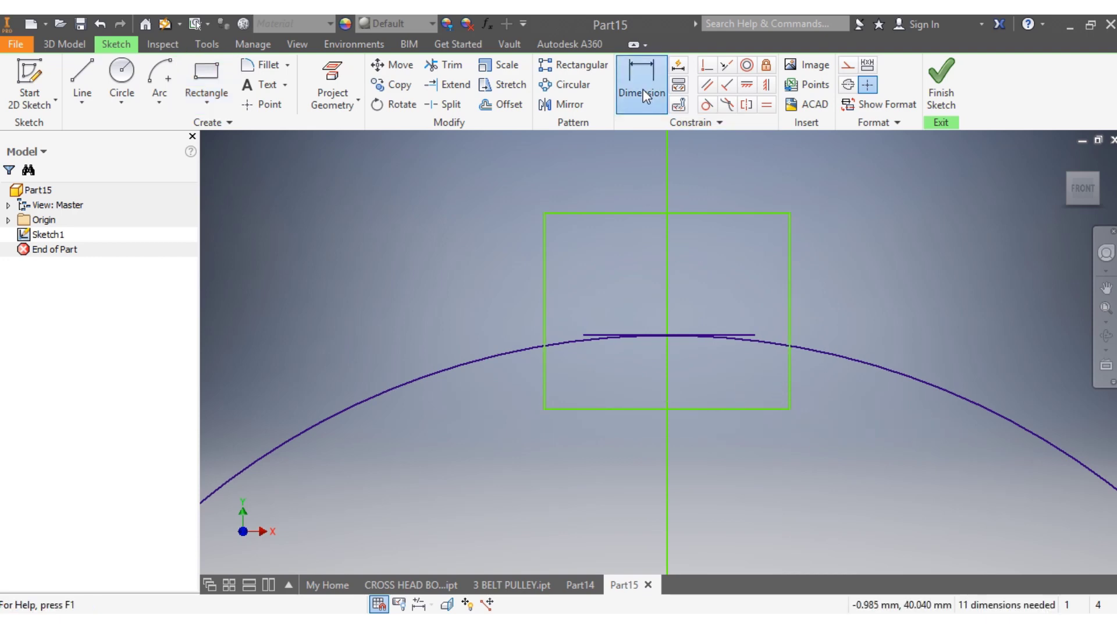
pyautogui.click(743, 334)
pyautogui.click(717, 403)
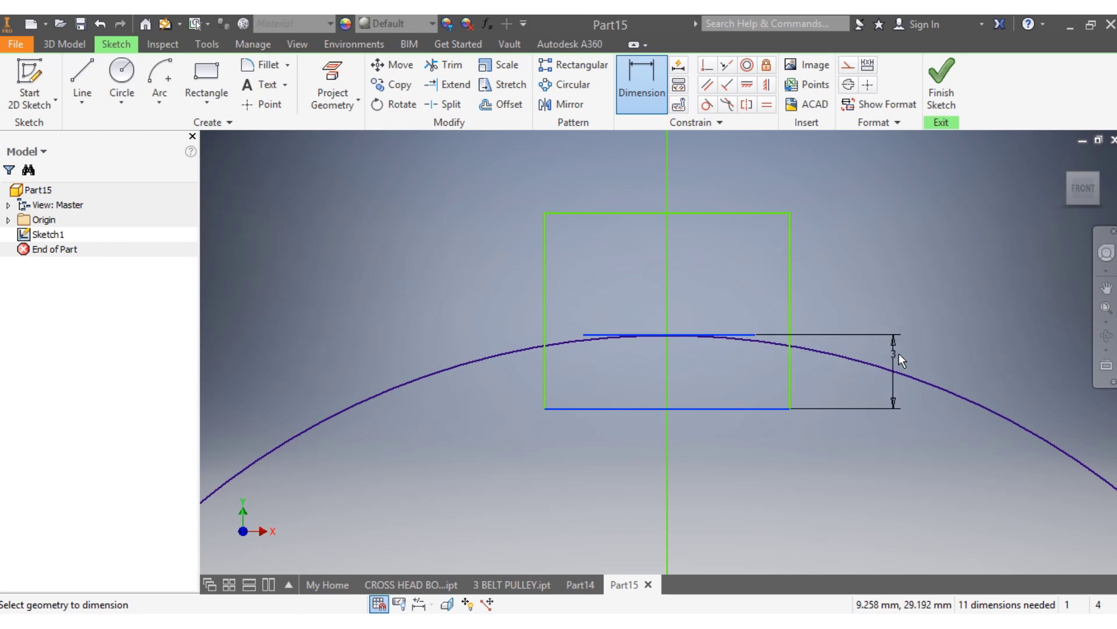
pyautogui.click(902, 352)
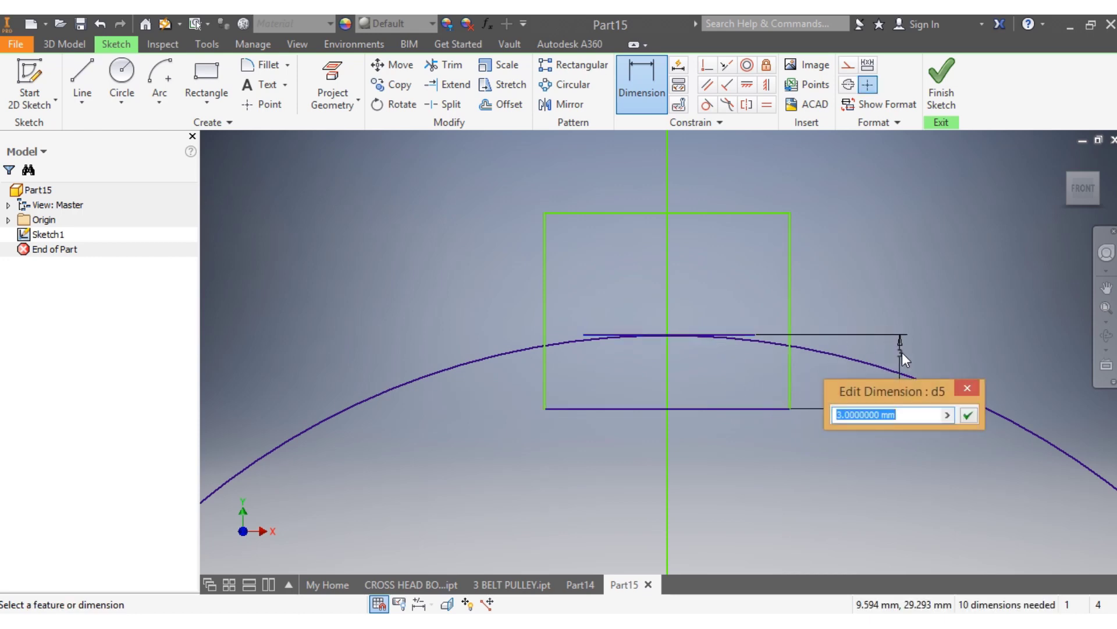
pyautogui.write('4')
pyautogui.press('Return')
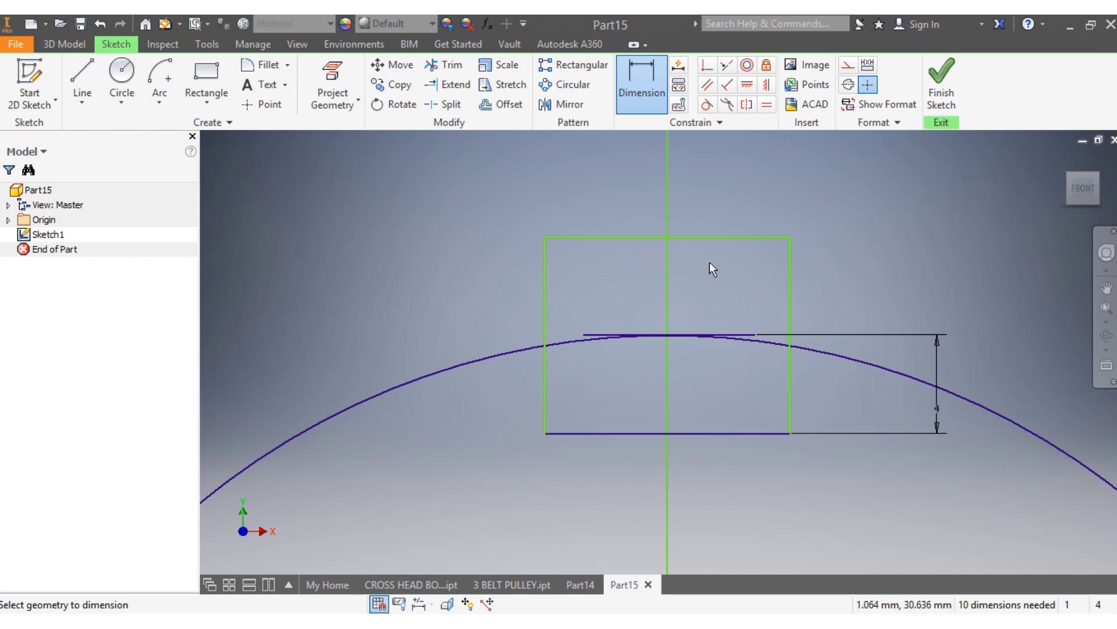
# Dimension the rectangle to a height of 15 mm and a width of 24 mm
pyautogui.click(790, 294)
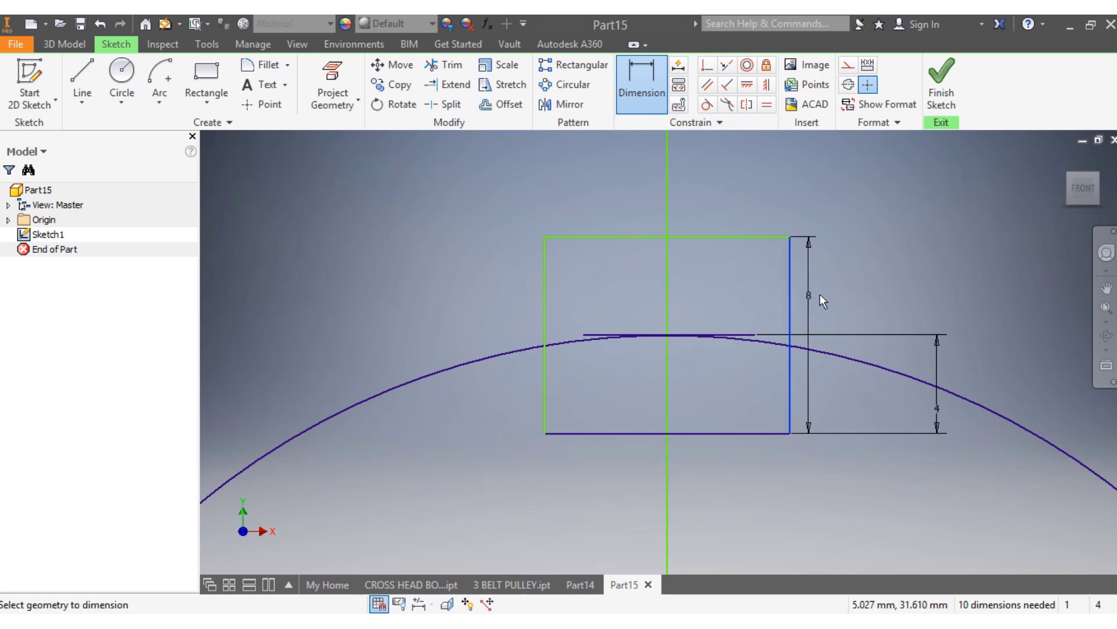
pyautogui.click(848, 283)
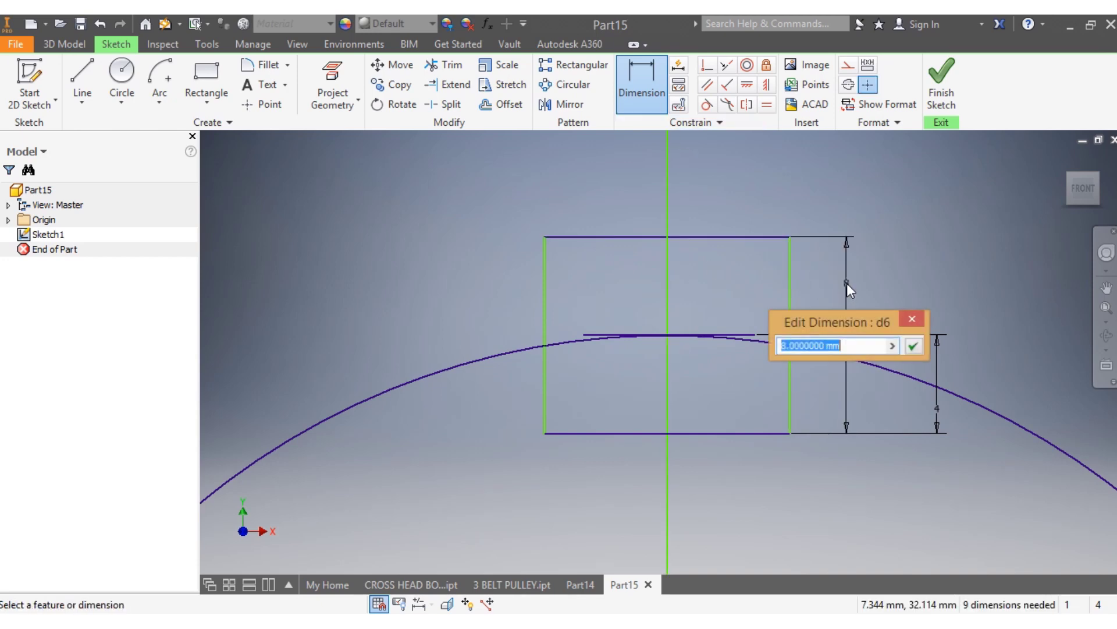
pyautogui.write('15')
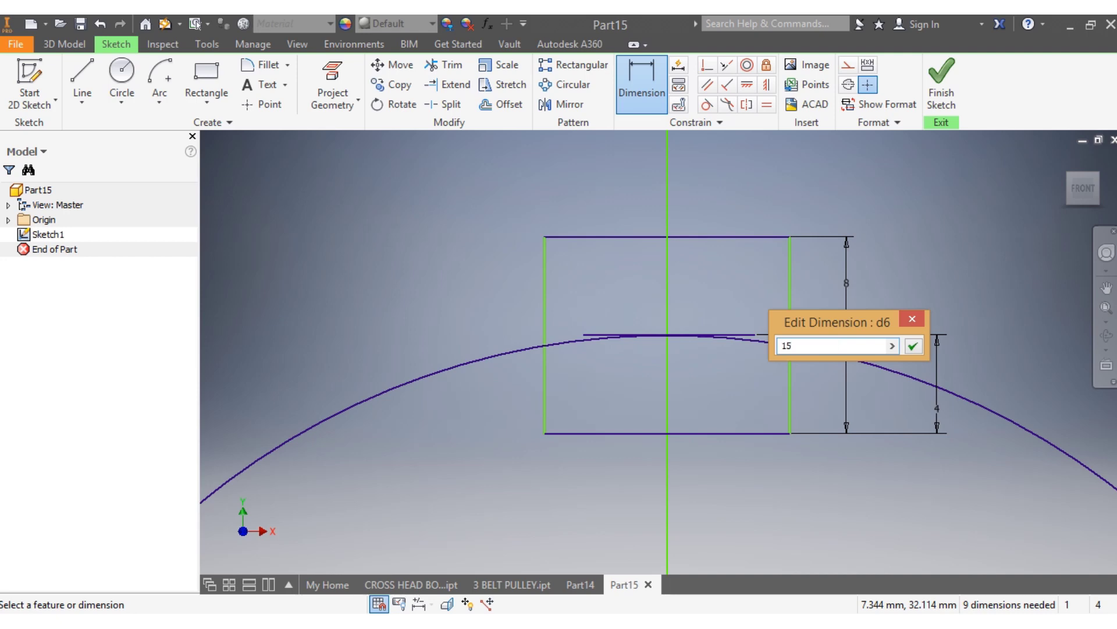
pyautogui.press('Return')
pyautogui.scroll(-2, 739, 326)
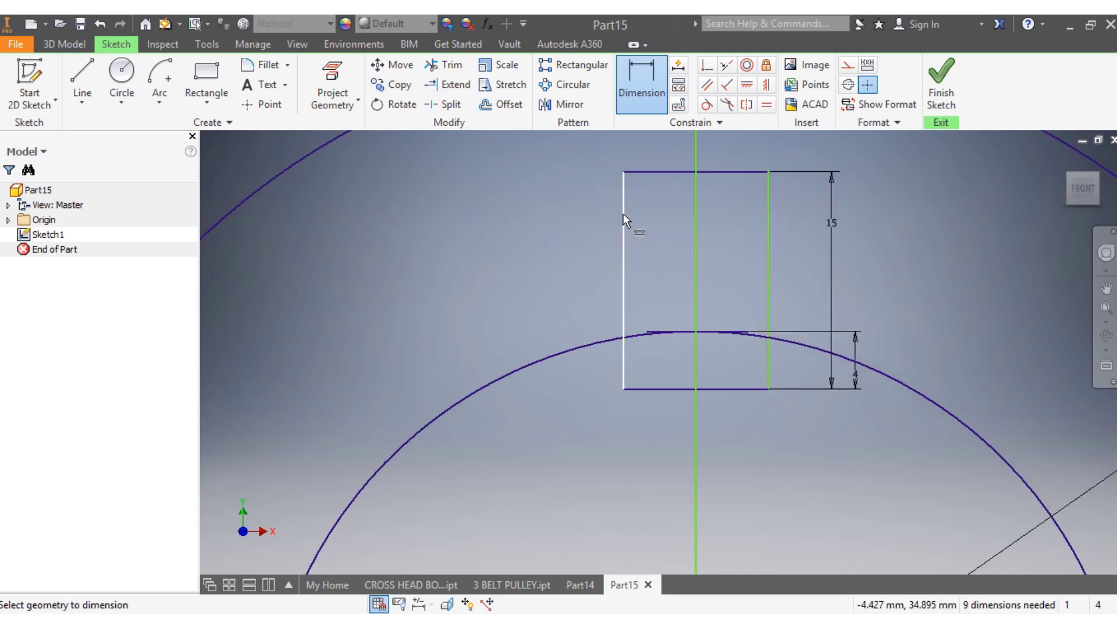
pyautogui.click(660, 172)
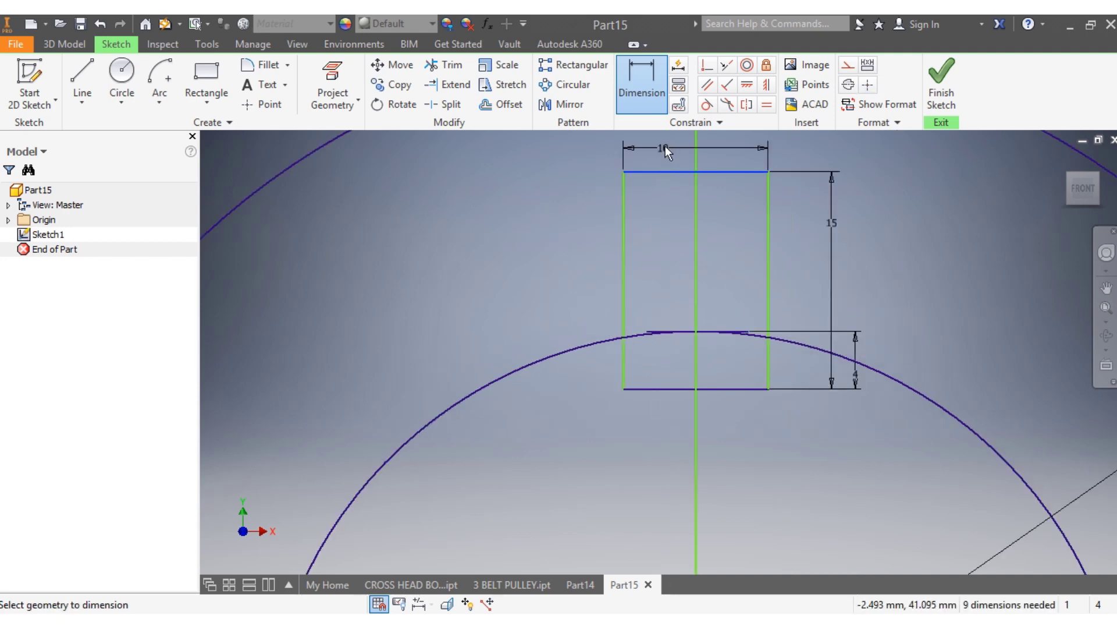
pyautogui.click(665, 147)
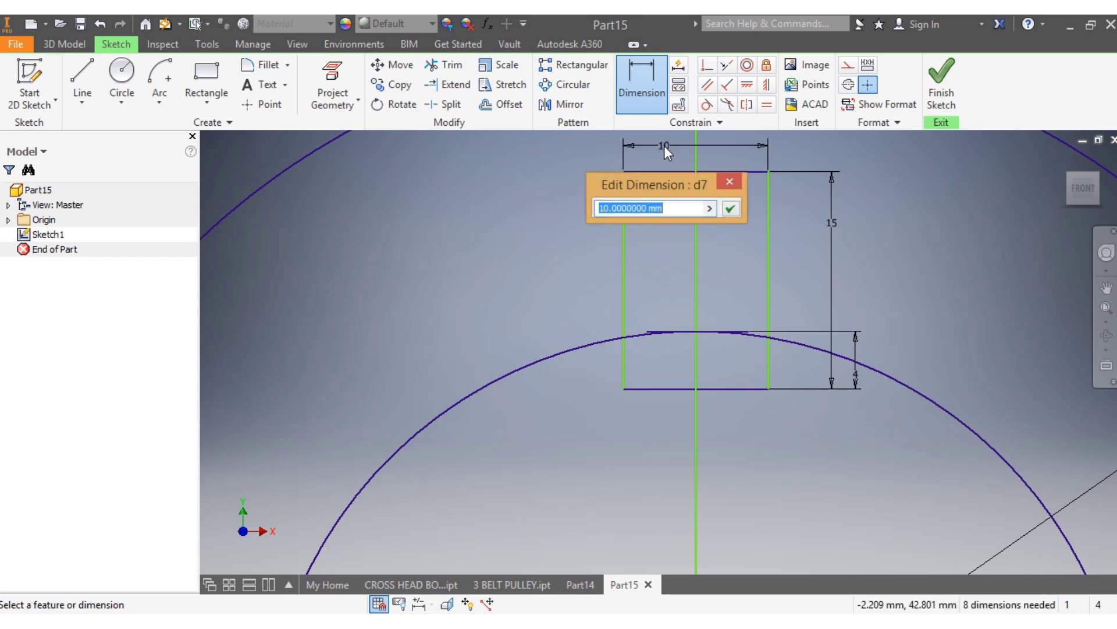
pyautogui.write('24')
pyautogui.press('Return')
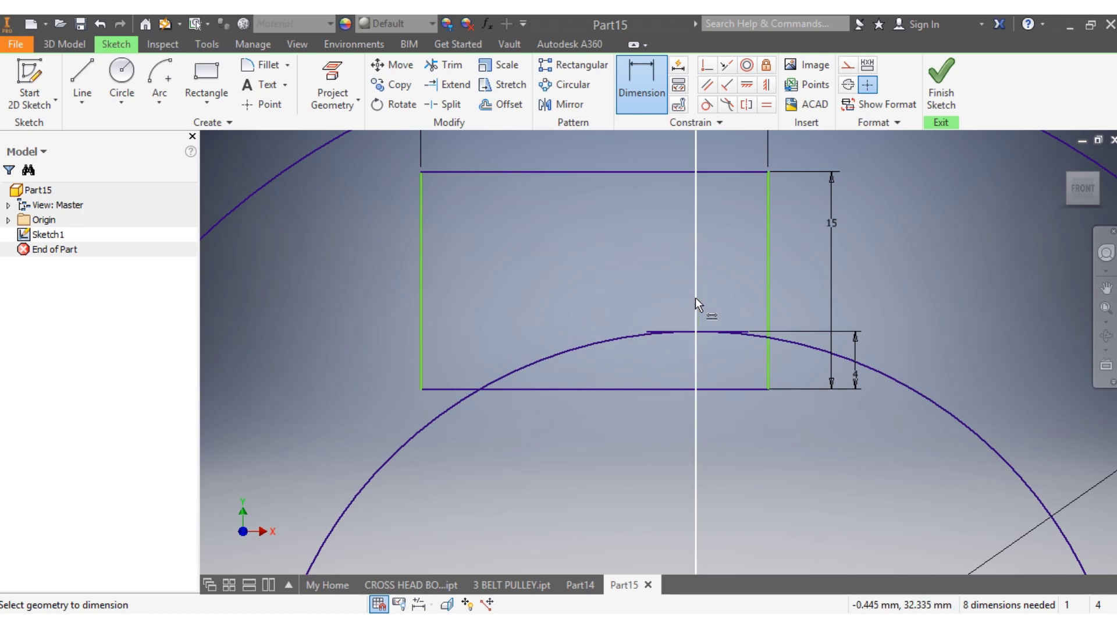
# Dimension the rectangle's left edge 12 mm from the vertical centre line and move the centre line back through the origin
pyautogui.click(420, 313)
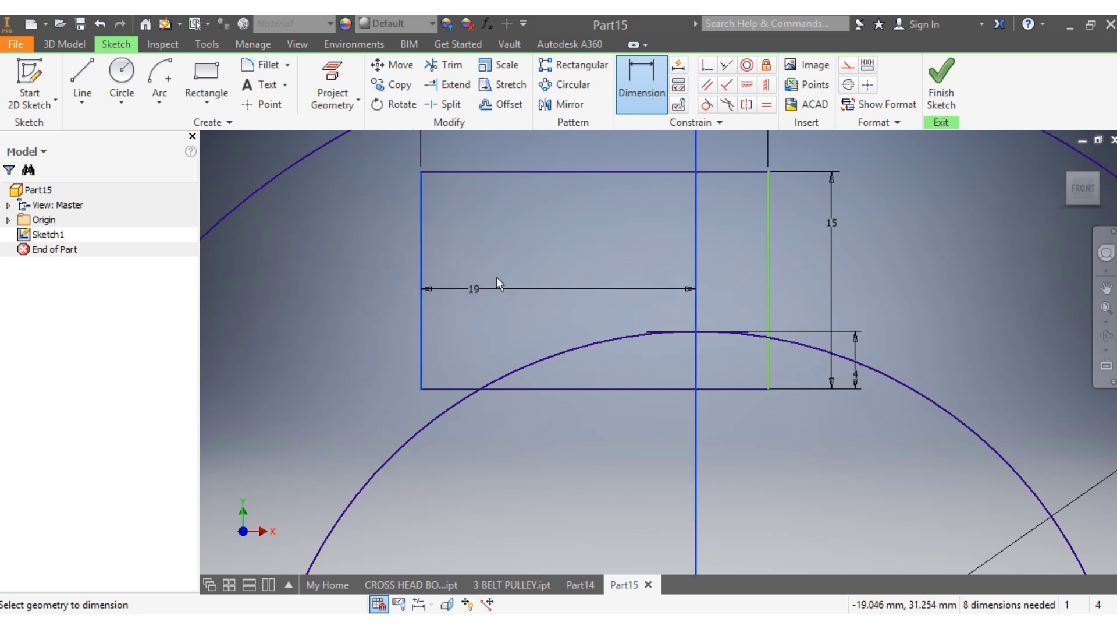
pyautogui.click(525, 267)
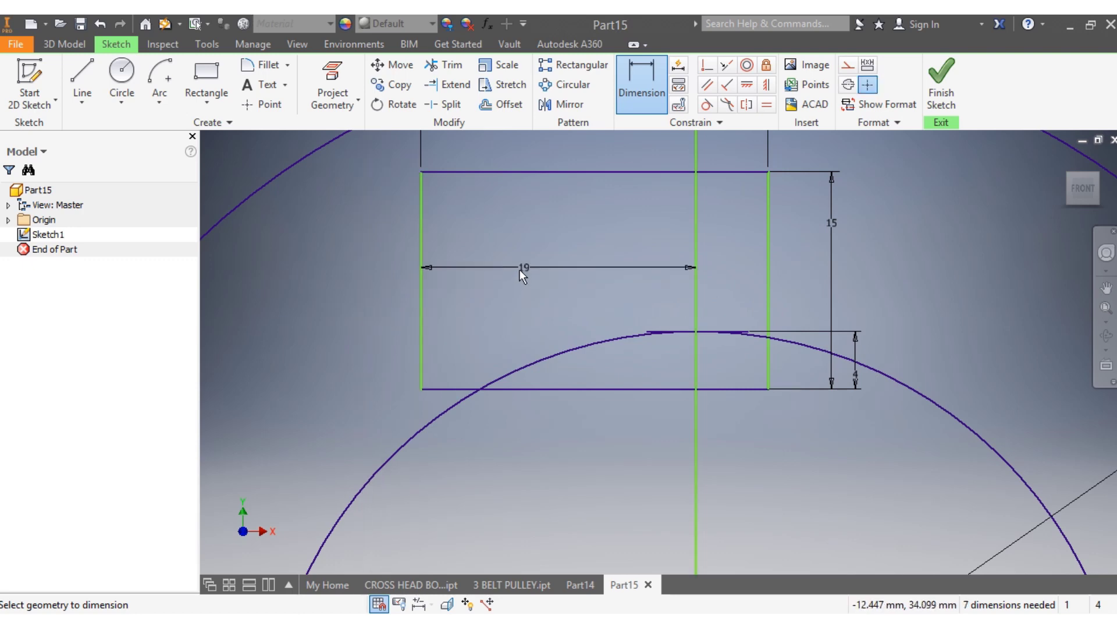
pyautogui.write('12')
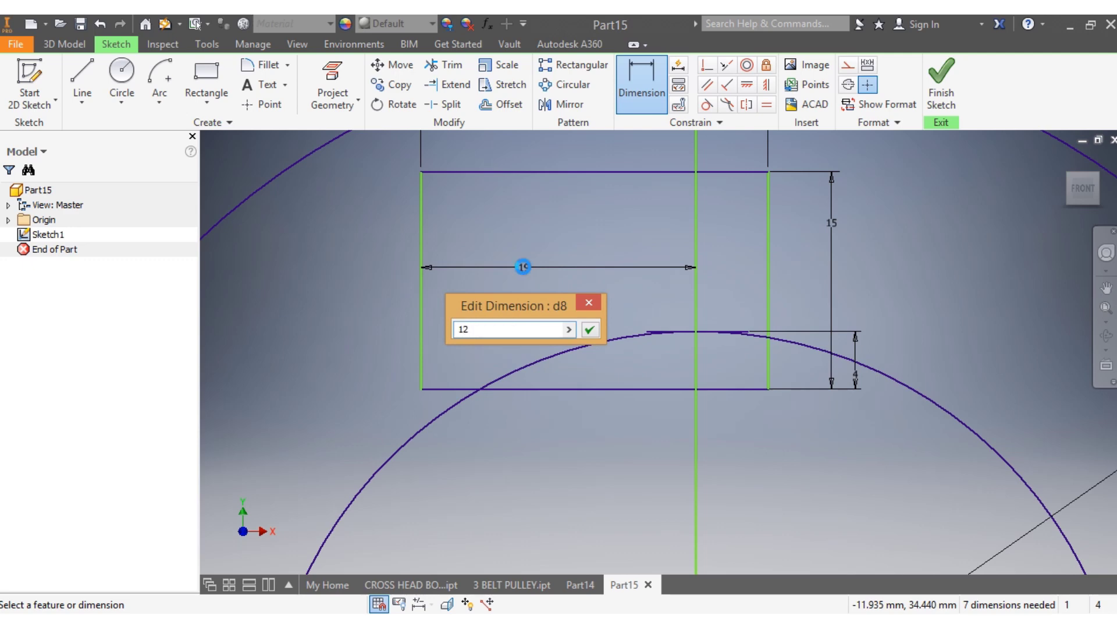
pyautogui.press('Return')
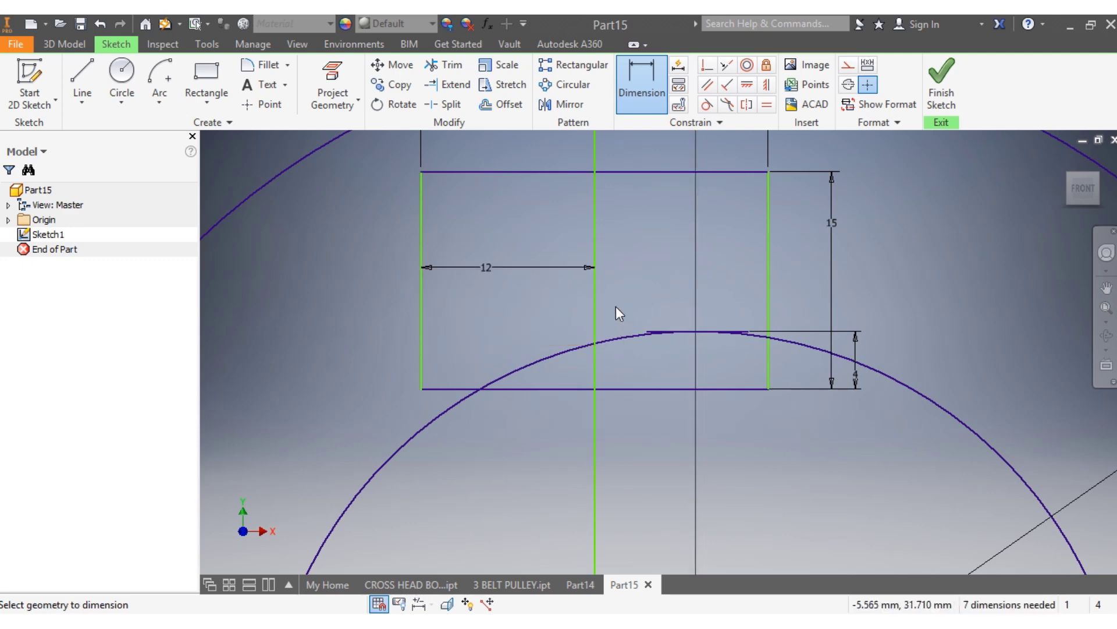
pyautogui.moveTo(595, 292); pyautogui.dragTo(698, 301)
pyautogui.scroll(-5, 738, 349)
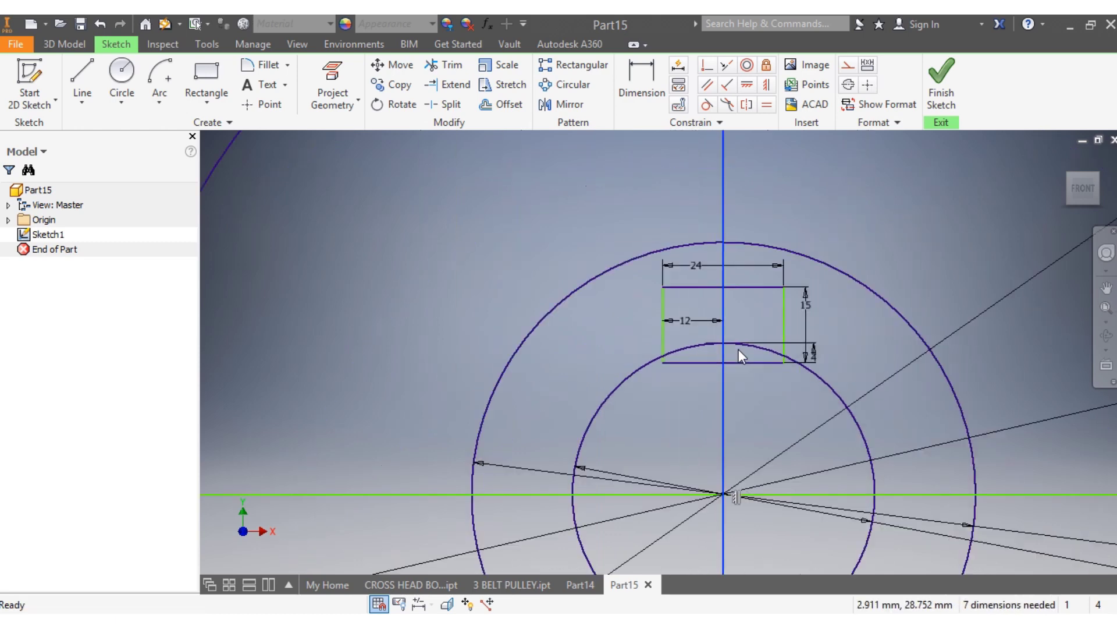
# Delete the short horizontal tangent line at the top of the 60 mm circle
pyautogui.scroll(-2, 780, 387)
pyautogui.scroll(6, 783, 387)
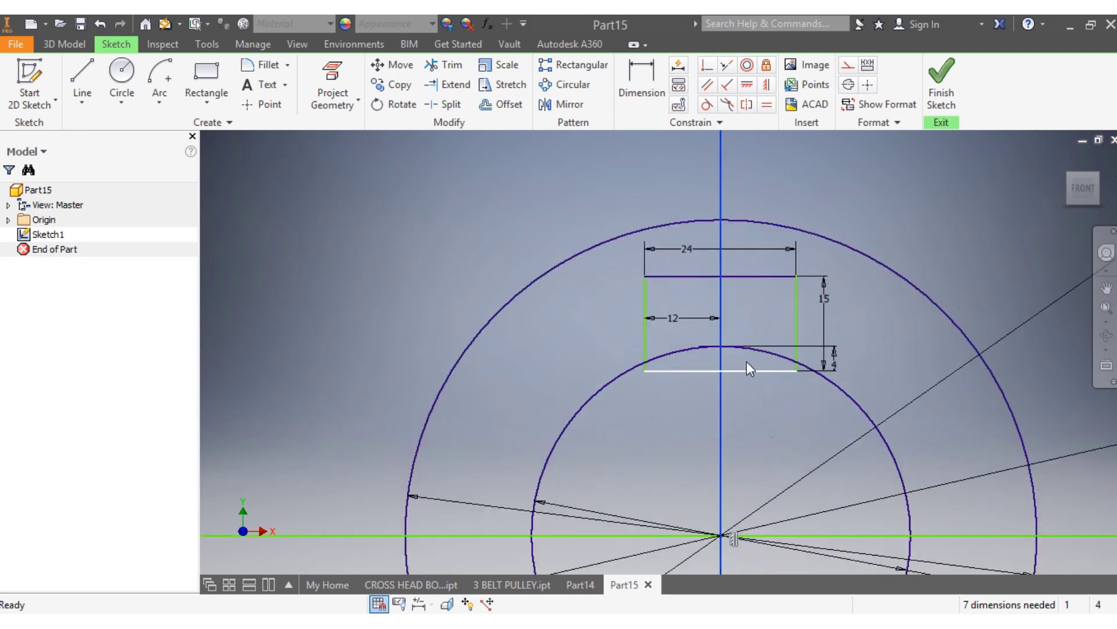
pyautogui.scroll(3, 746, 362)
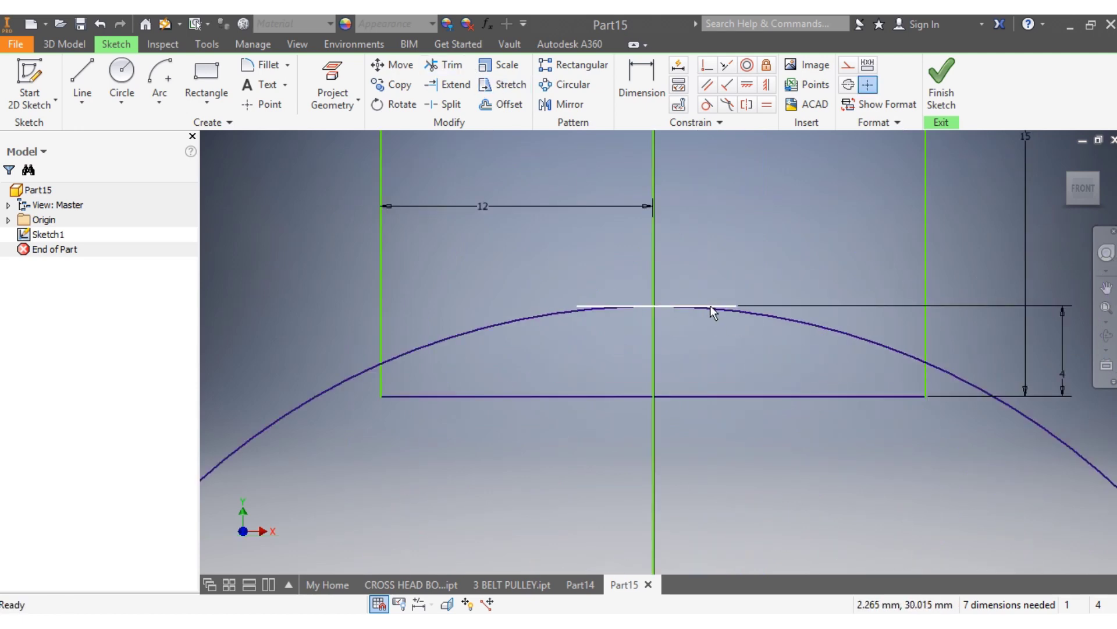
pyautogui.click(759, 292)
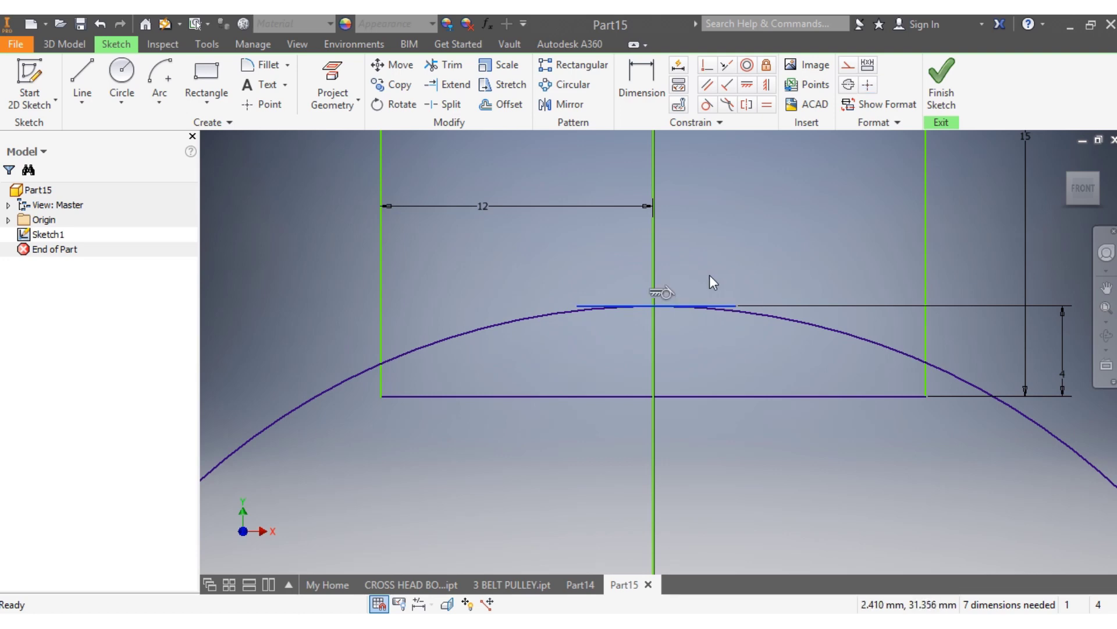
pyautogui.press('Delete')
# Remove the keyway rectangle's lower edge by trimming its left half and deleting the remaining right half
pyautogui.scroll(-2, 624, 337)
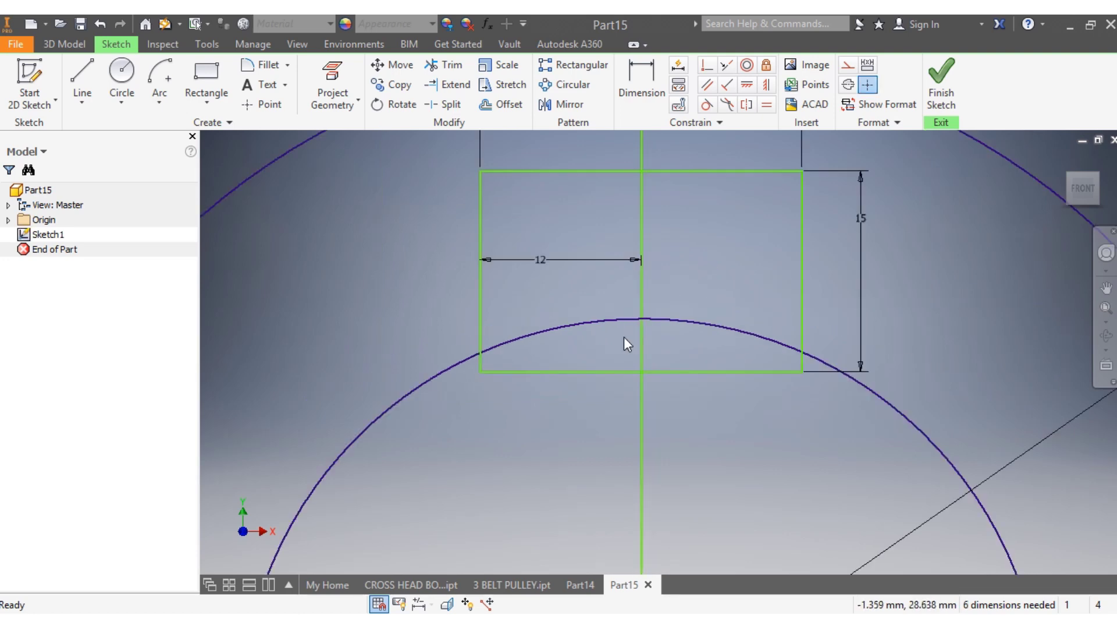
pyautogui.click(460, 65)
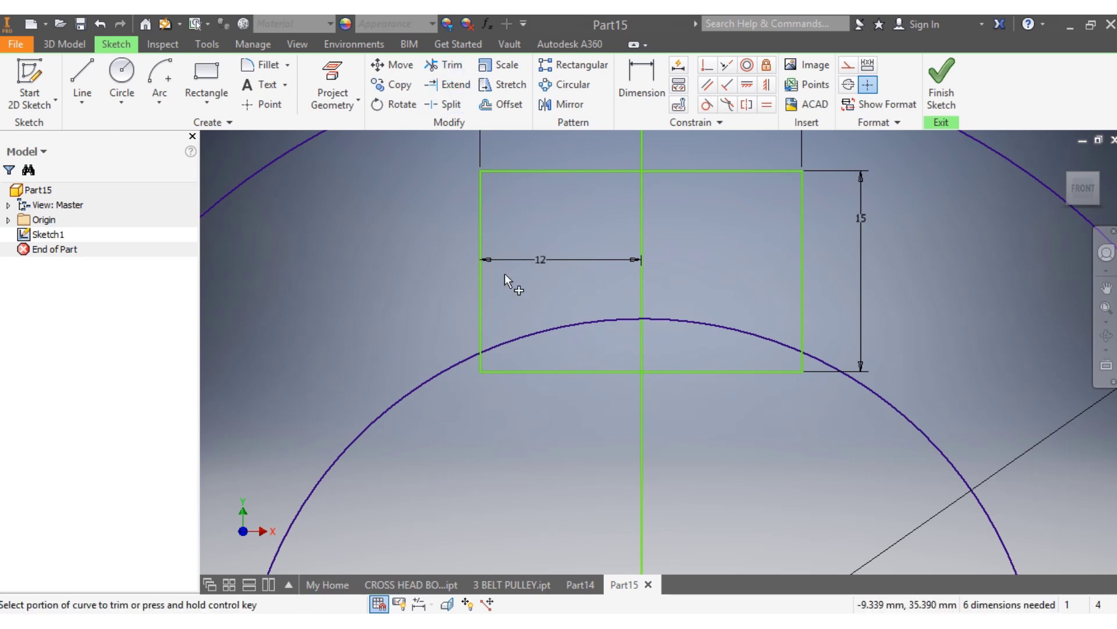
pyautogui.click(520, 372)
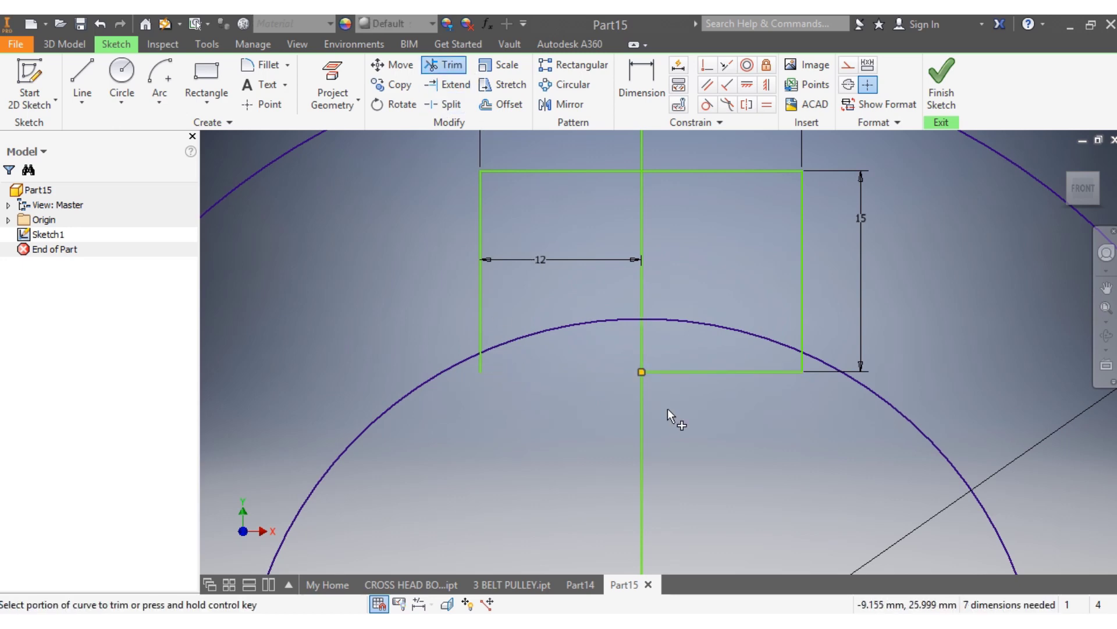
pyautogui.click(695, 372)
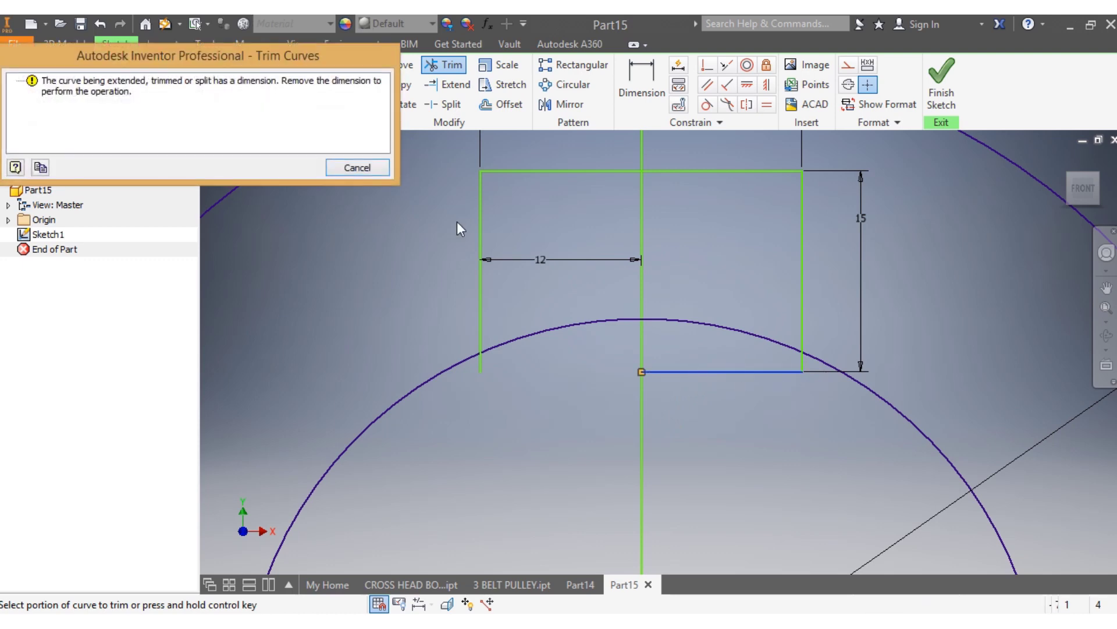
pyautogui.click(349, 168)
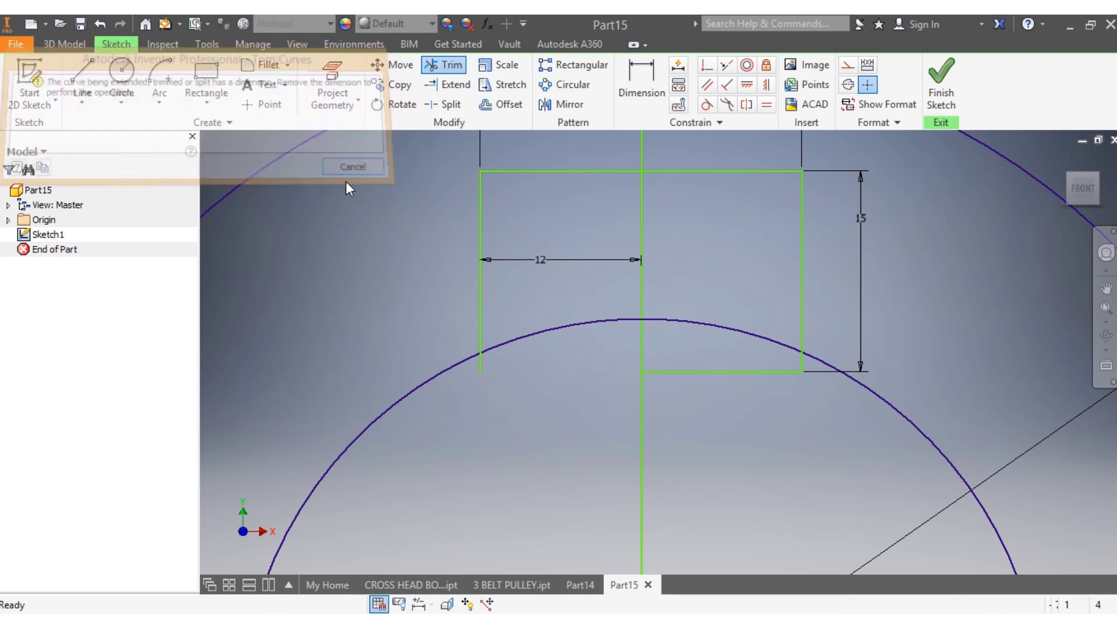
pyautogui.click(701, 374)
pyautogui.press('Delete')
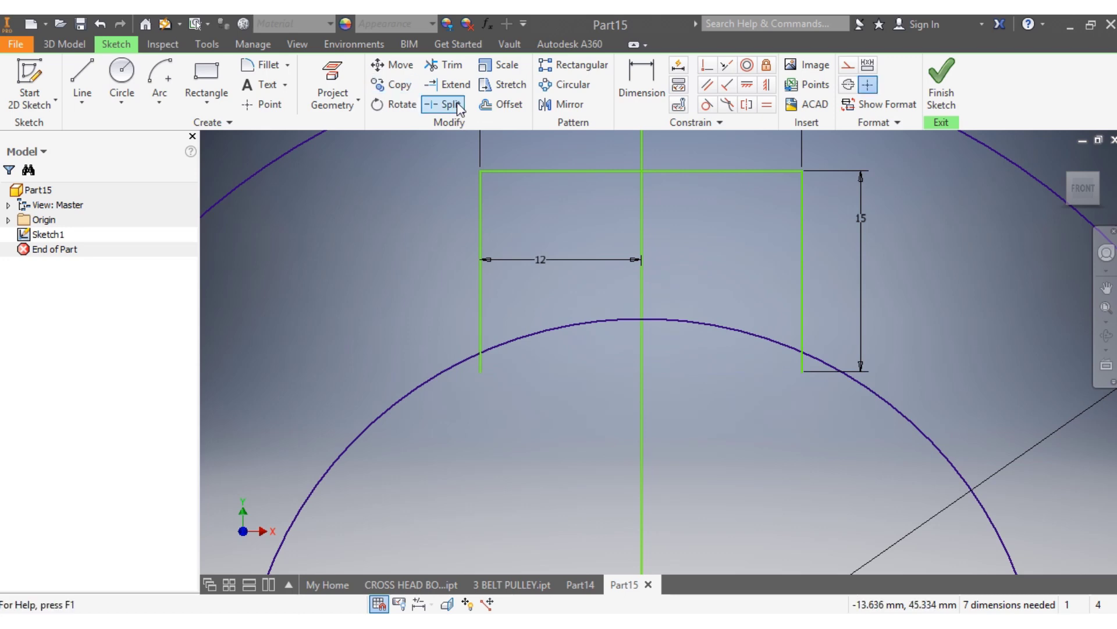
# Trim the 60 mm circle's arc between the keyway sides and the side ends that overhang into the bore
pyautogui.click(445, 65)
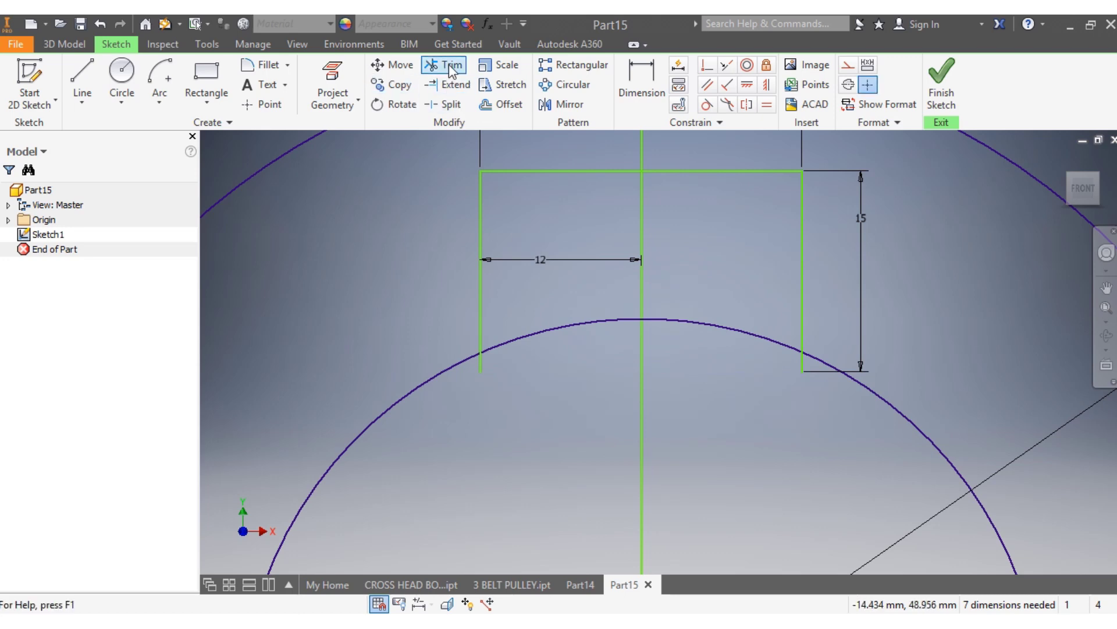
pyautogui.scroll(3, 682, 325)
pyautogui.click(686, 324)
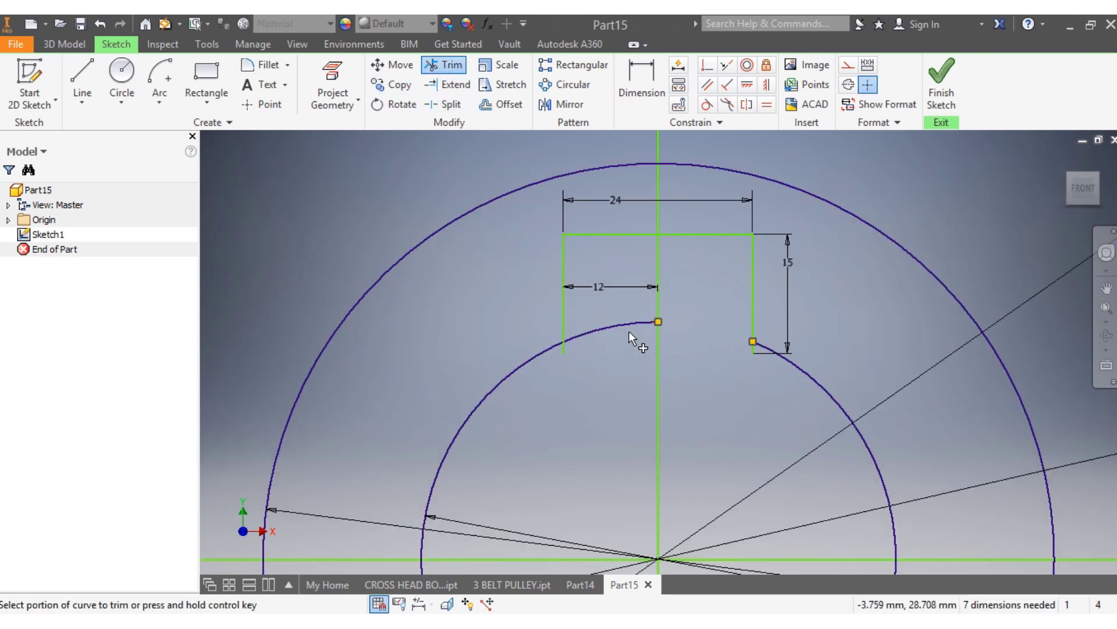
pyautogui.click(626, 325)
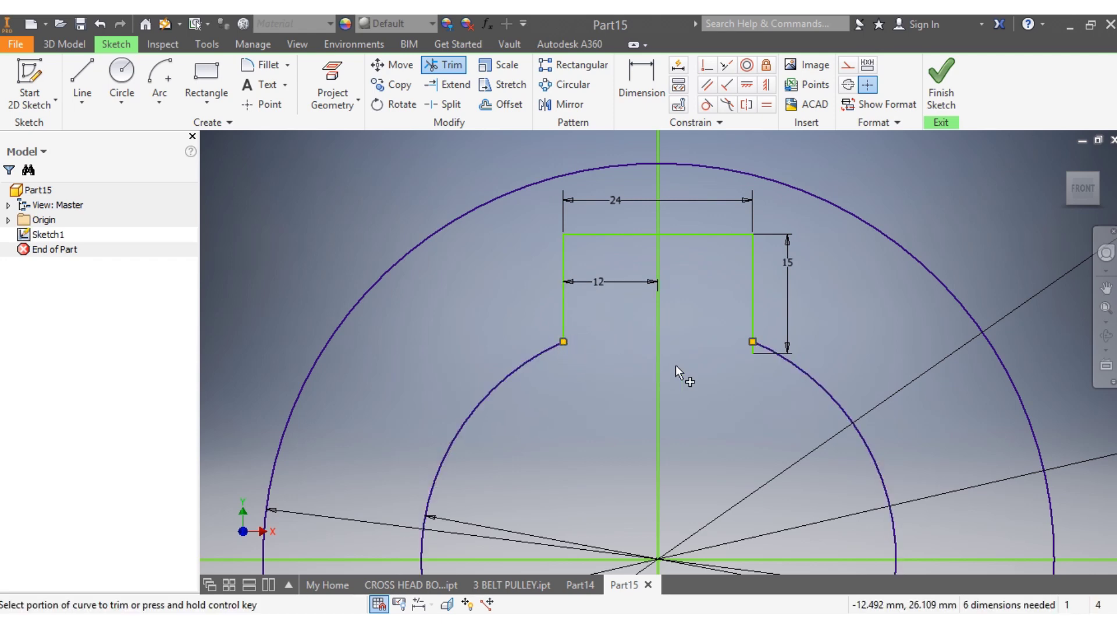
pyautogui.scroll(3, 742, 388)
pyautogui.scroll(1, 745, 402)
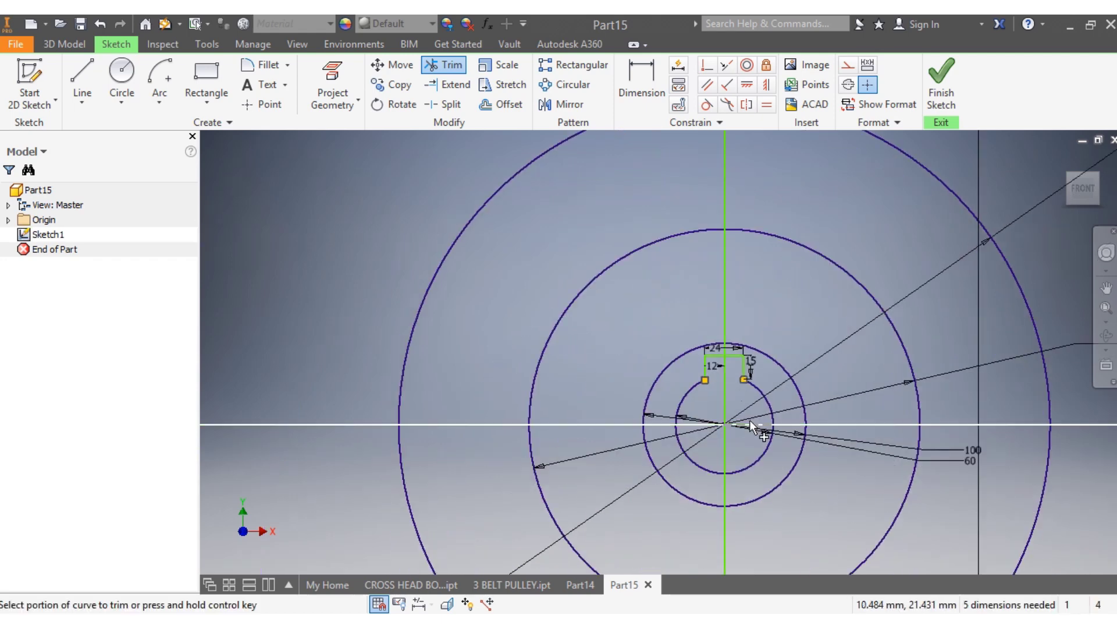
pyautogui.scroll(-4, 731, 335)
pyautogui.scroll(5, 723, 348)
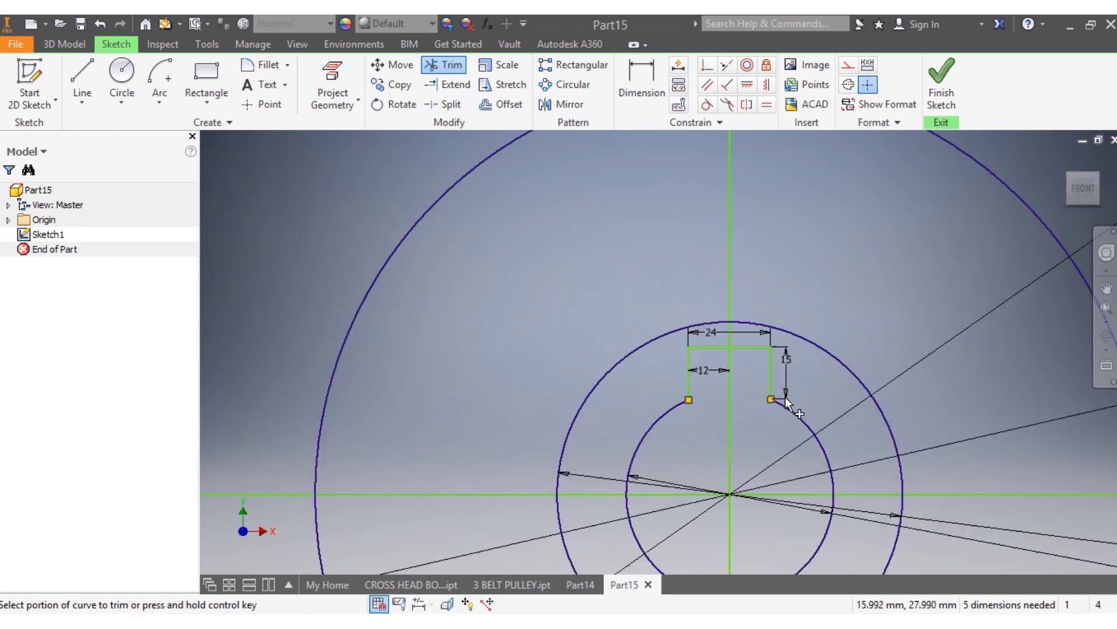
pyautogui.scroll(5, 873, 512)
pyautogui.scroll(-5, 879, 524)
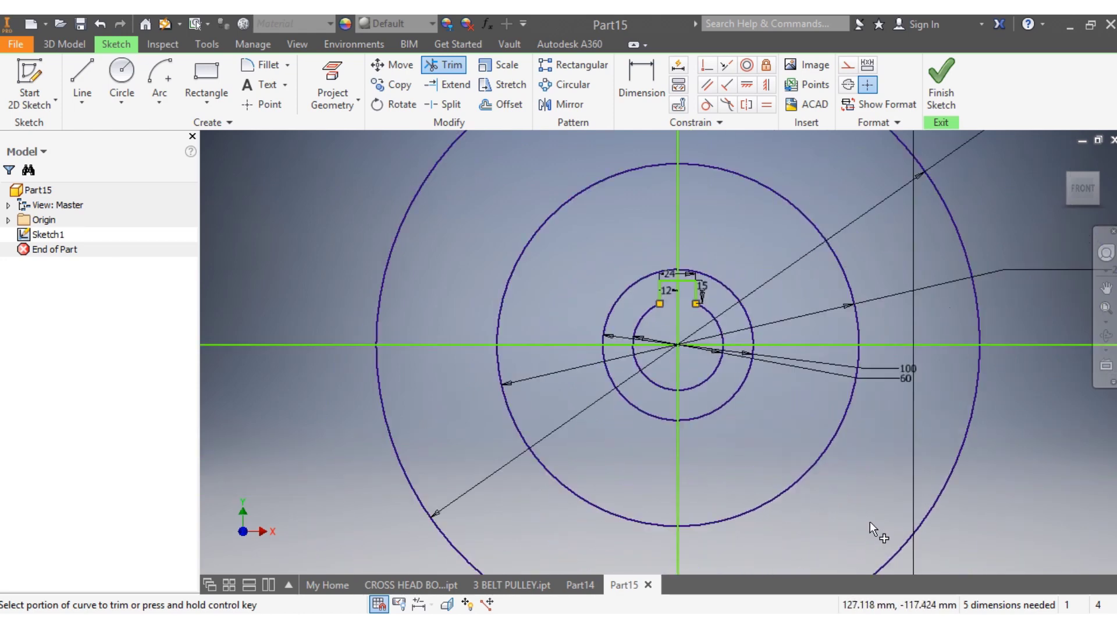
pyautogui.scroll(4, 838, 507)
pyautogui.scroll(-3, 829, 501)
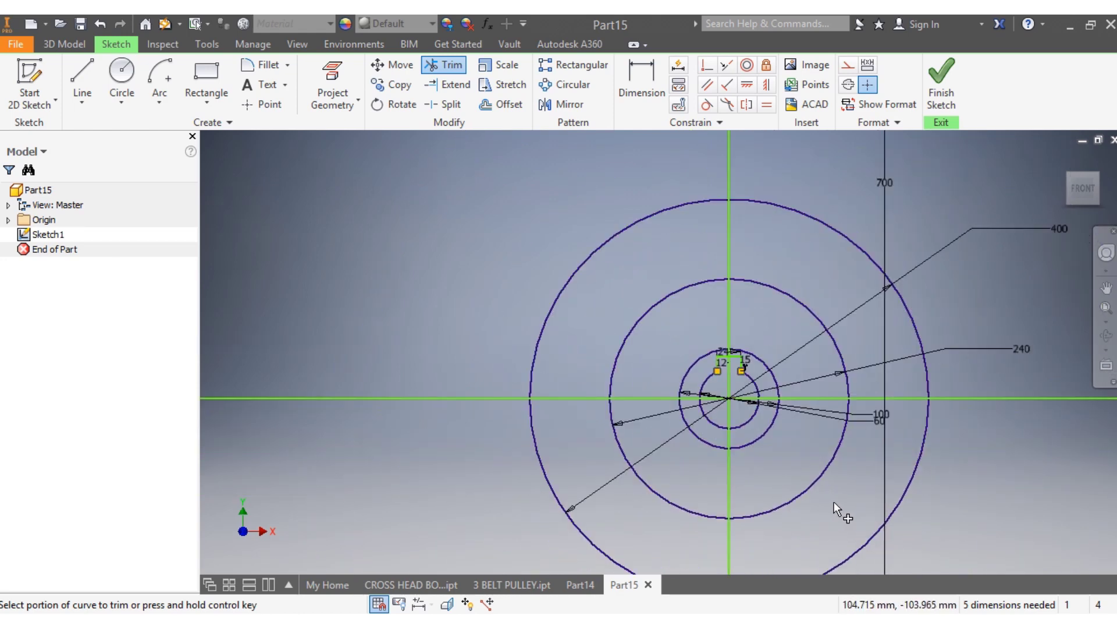
pyautogui.press('Escape')
# Sketch a diagonal line through the circles' centre, from upper left to lower right beyond the 400 mm circle
pyautogui.click(82, 82)
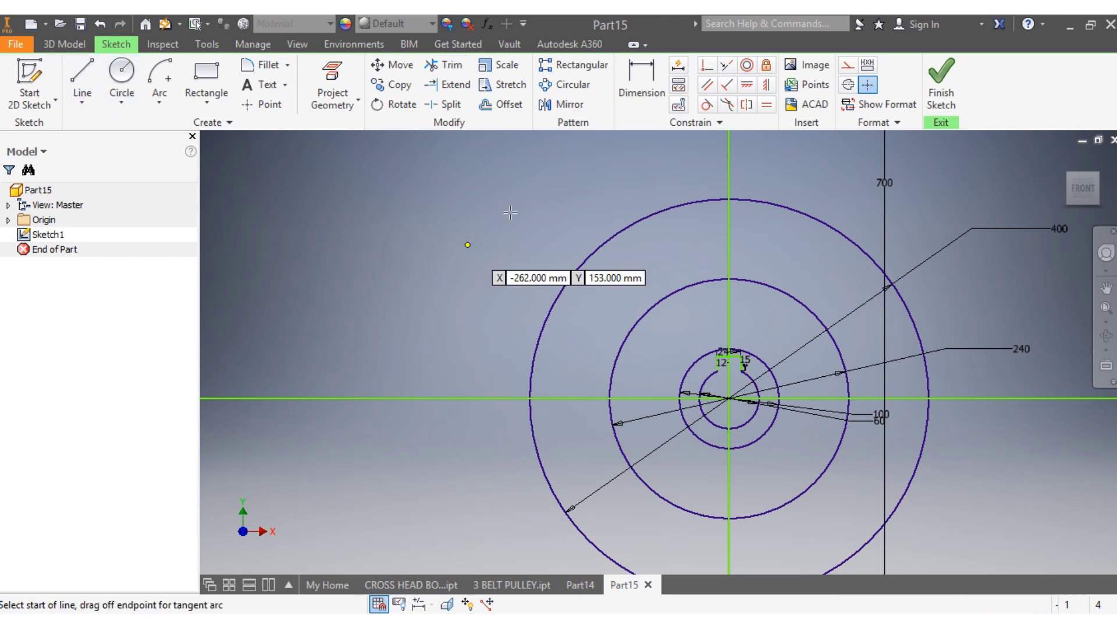
pyautogui.click(501, 193)
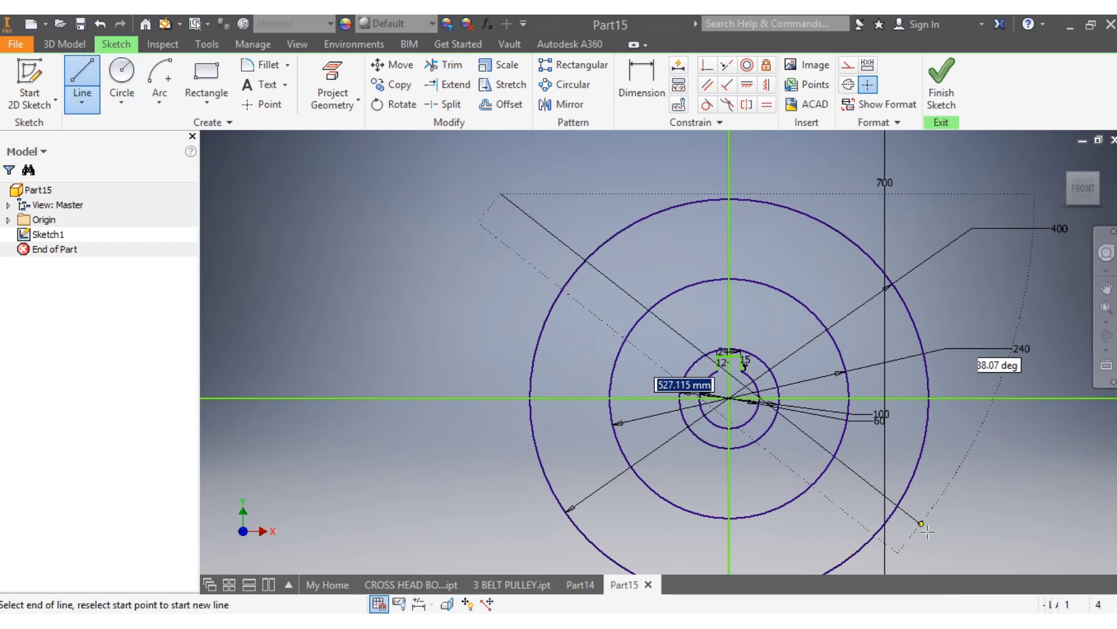
pyautogui.click(913, 562)
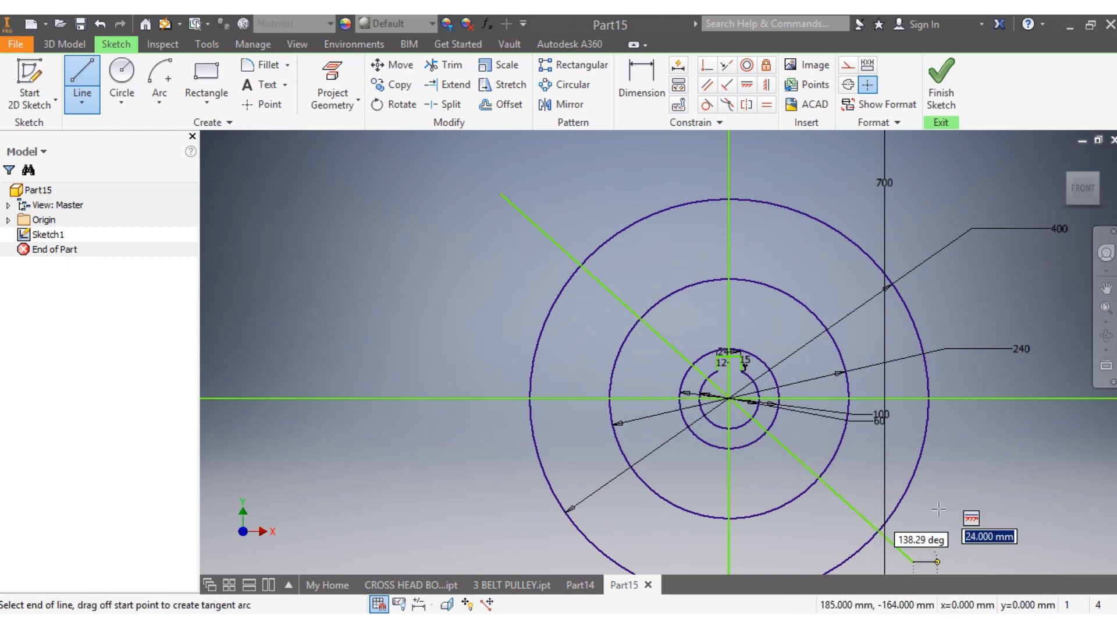
# Sketch a second diagonal about 462 mm long through the circles' centre, from upper right to lower left, about 35° from vertical
pyautogui.click(82, 85)
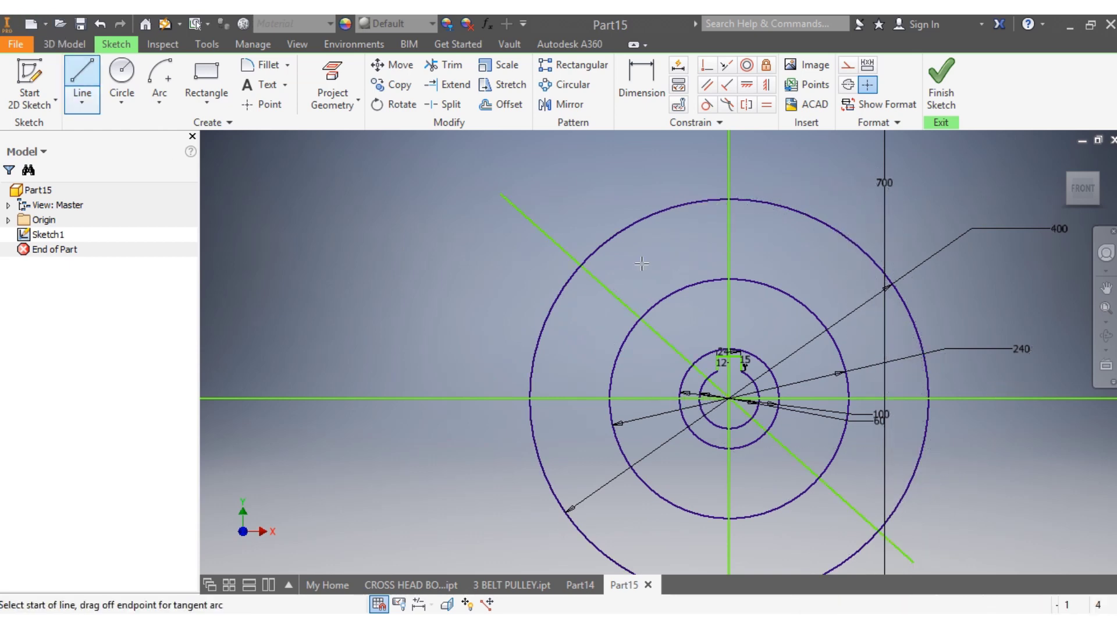
pyautogui.click(871, 192)
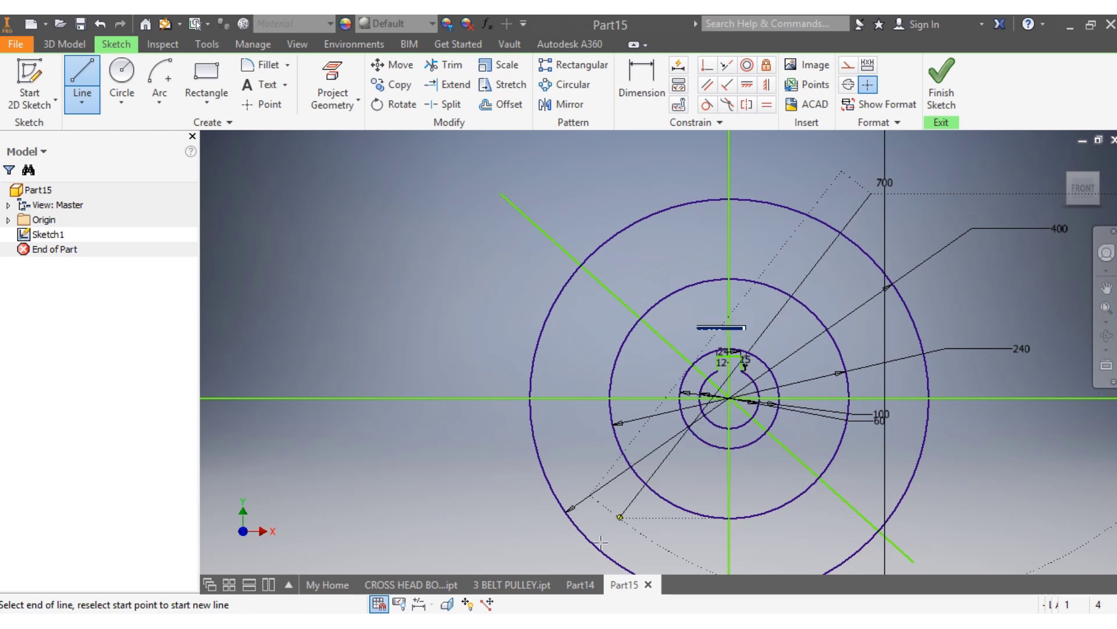
pyautogui.scroll(3, 576, 560)
pyautogui.scroll(-4, 576, 561)
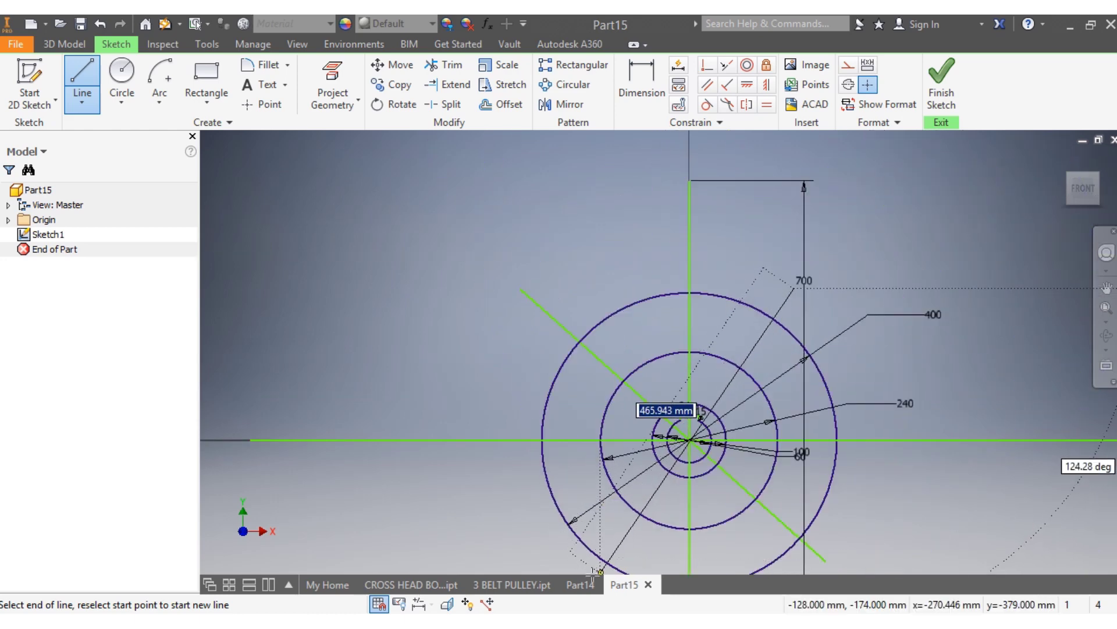
pyautogui.moveTo(590, 576)
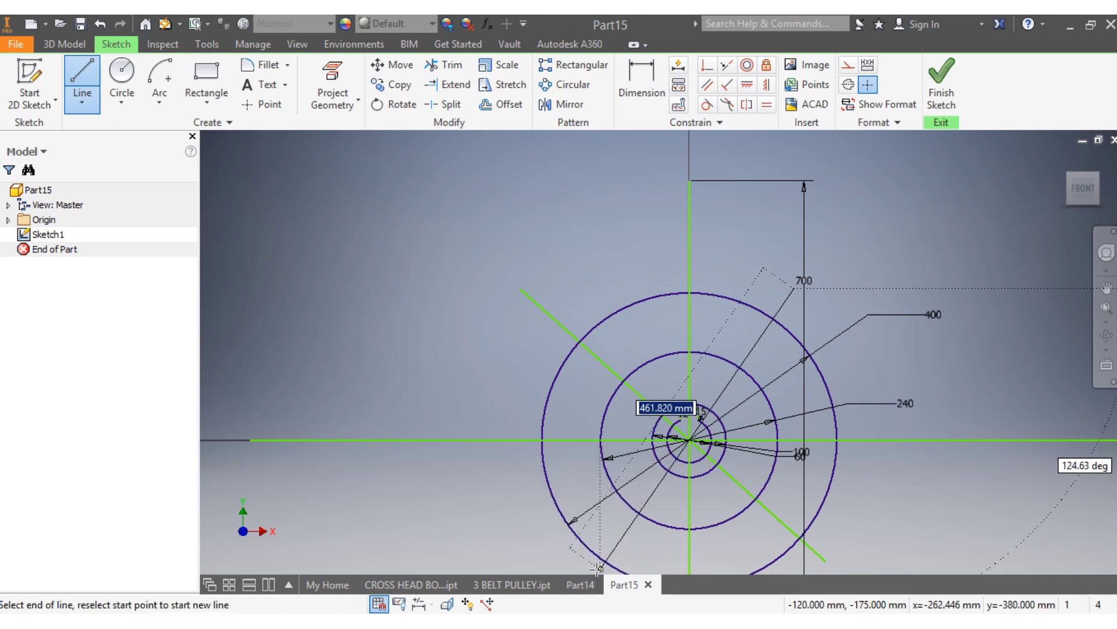
pyautogui.scroll(-5, 634, 547)
pyautogui.scroll(5, 635, 547)
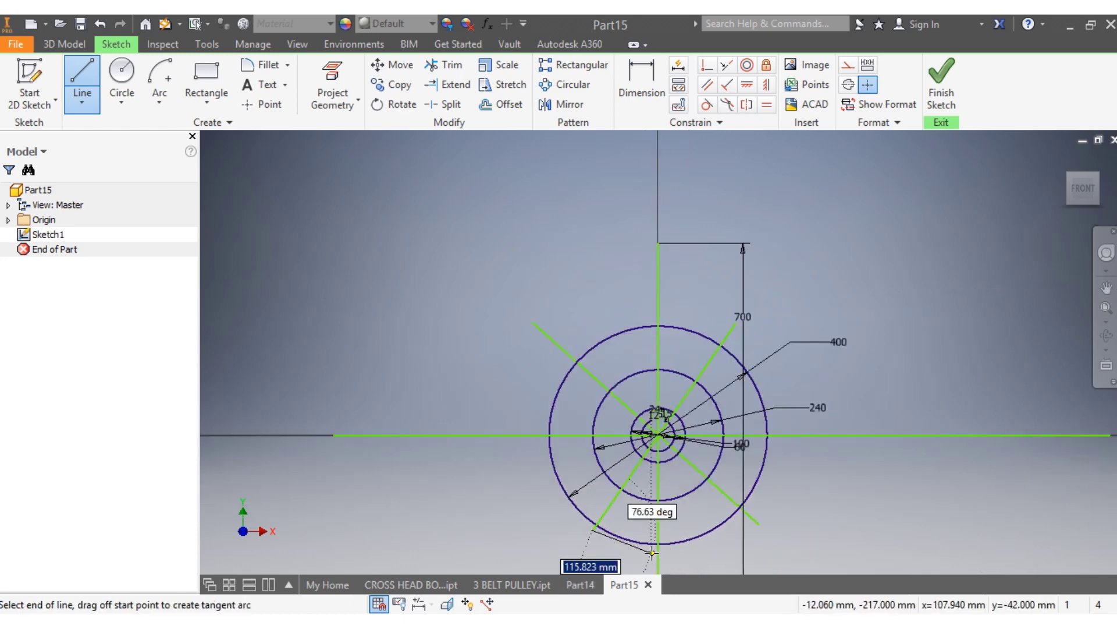
pyautogui.press('Escape')
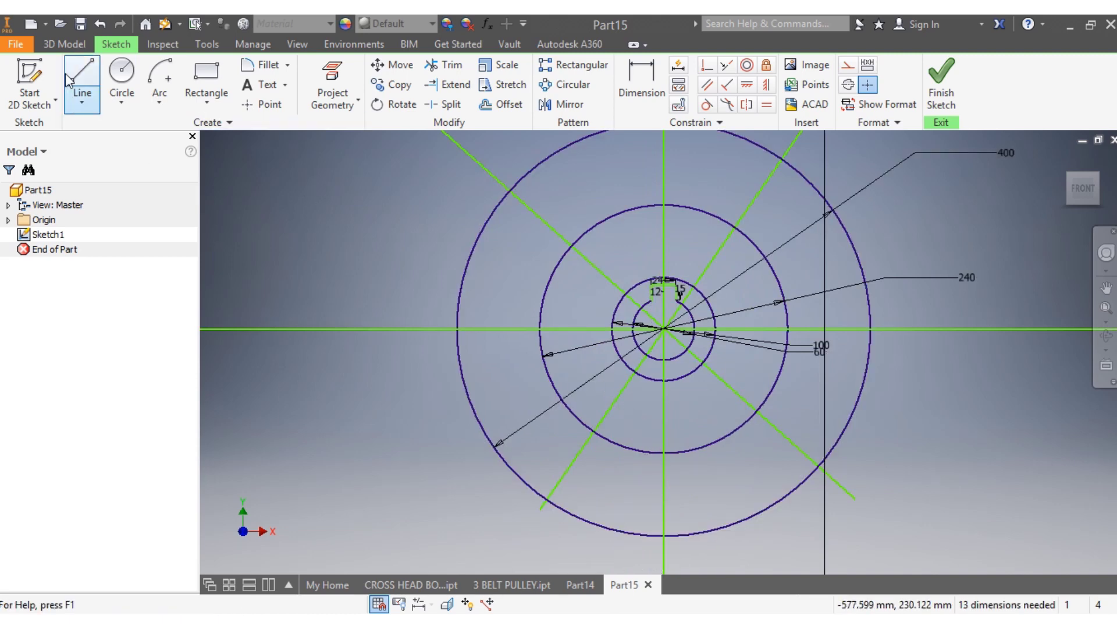
# Sketch a third line about 650 mm long through the circles' centre, sloping down to the right about 17° from horizontal
pyautogui.click(82, 78)
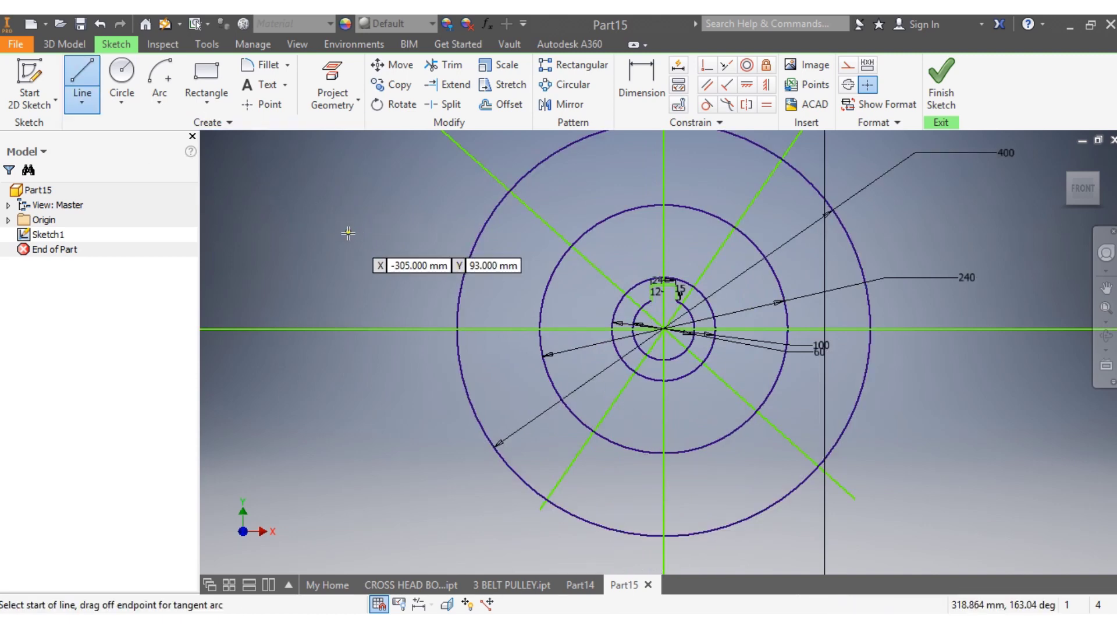
pyautogui.click(348, 232)
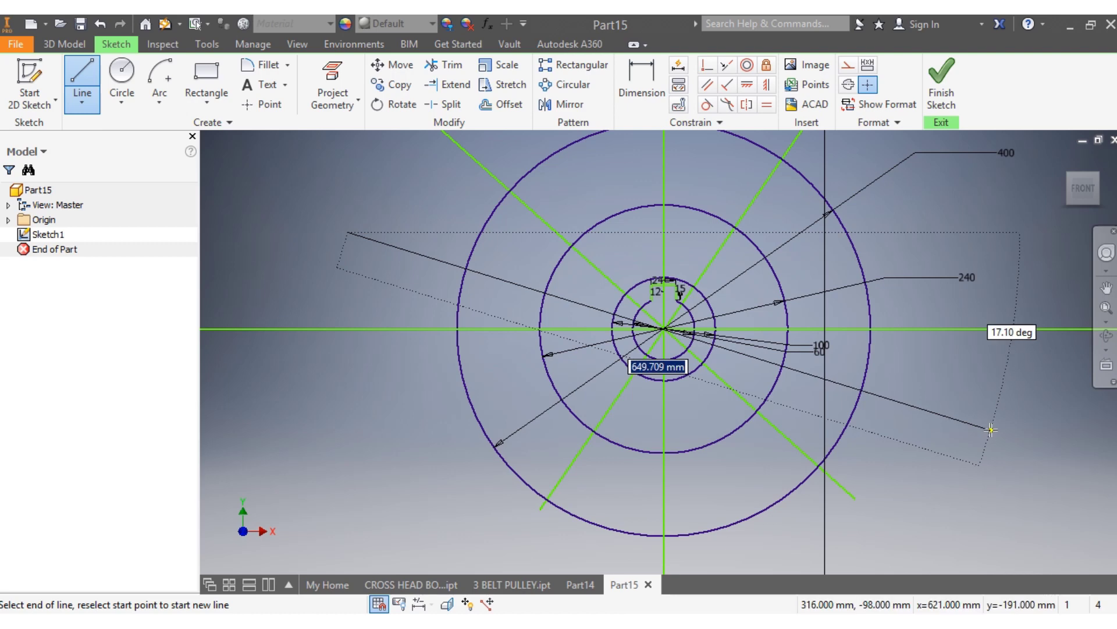
pyautogui.click(989, 431)
pyautogui.press('Escape')
pyautogui.scroll(-3, 961, 360)
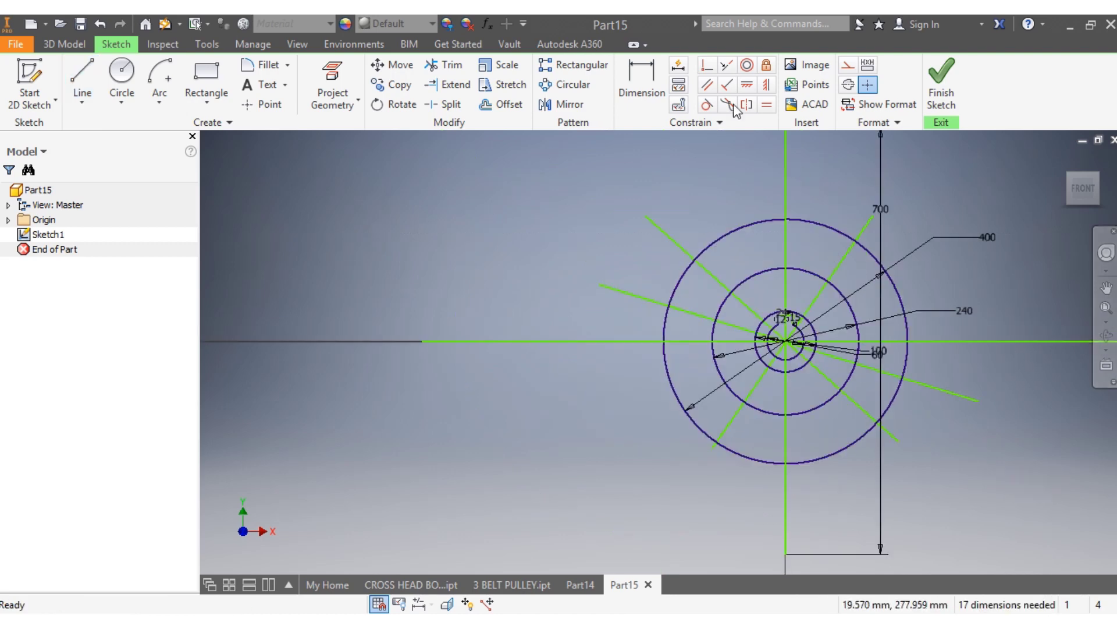
# Dimension the angle between the vertical centre line and the upper-right diagonal line to 60°
pyautogui.click(640, 74)
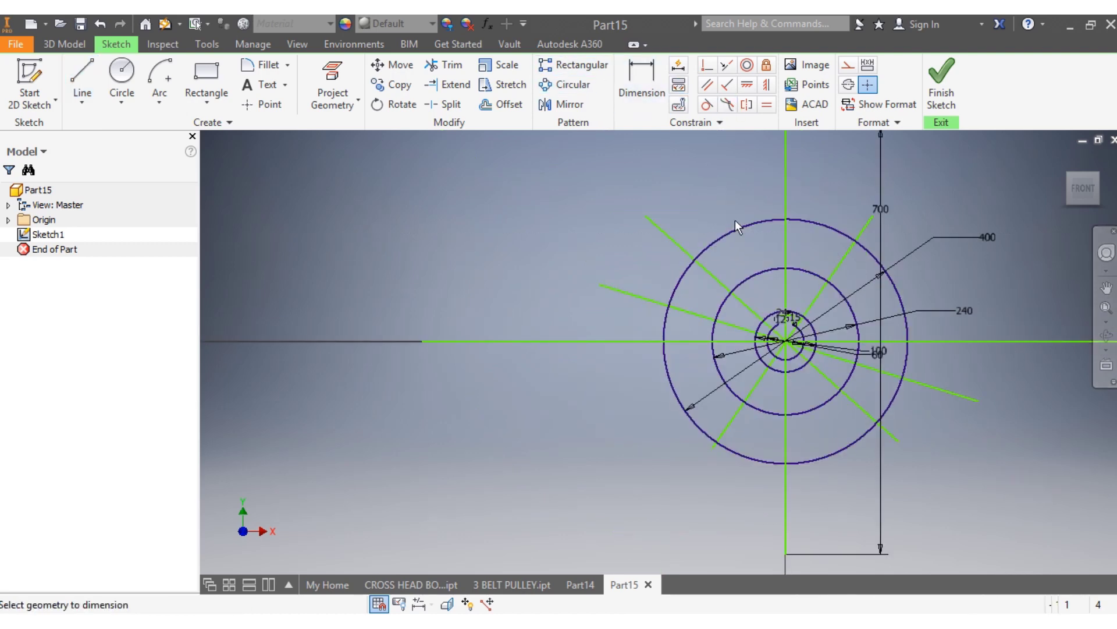
pyautogui.click(785, 246)
pyautogui.click(837, 267)
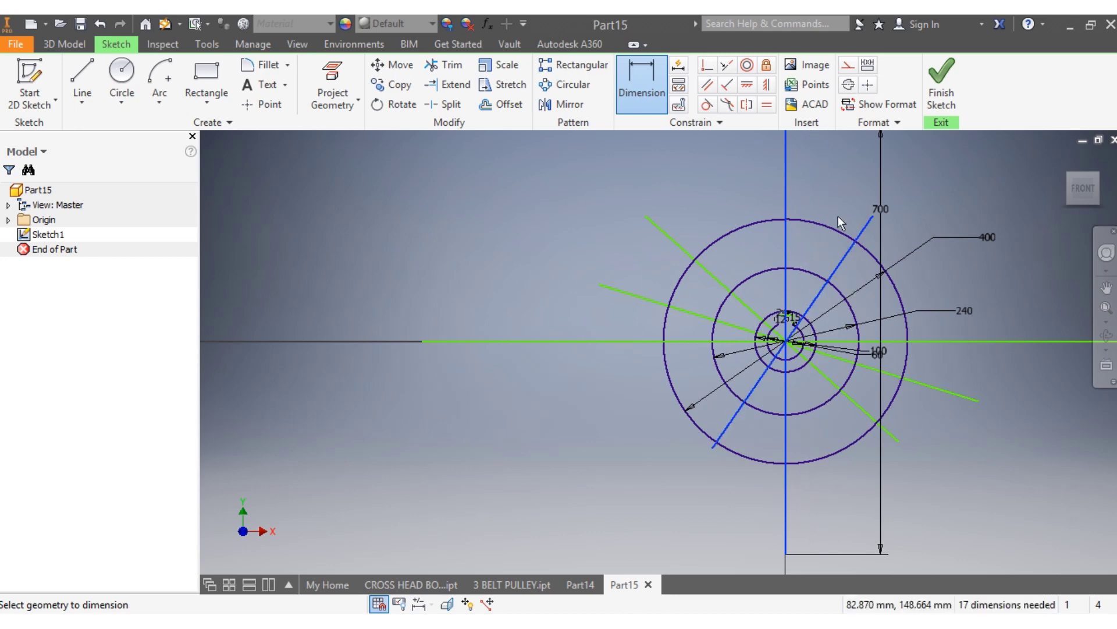
pyautogui.click(836, 205)
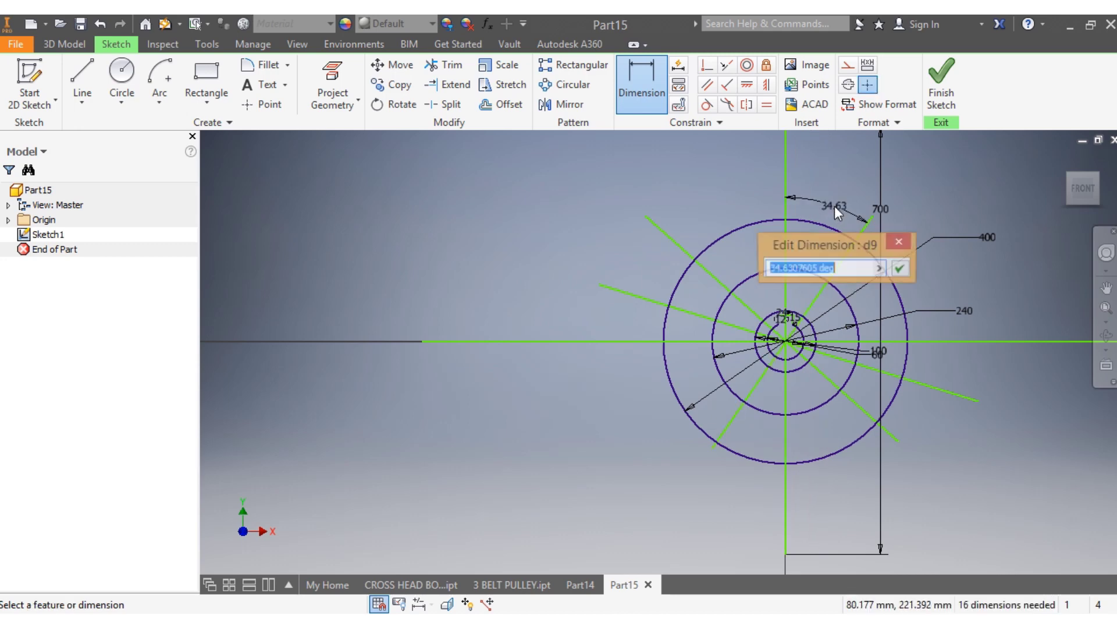
pyautogui.write('60')
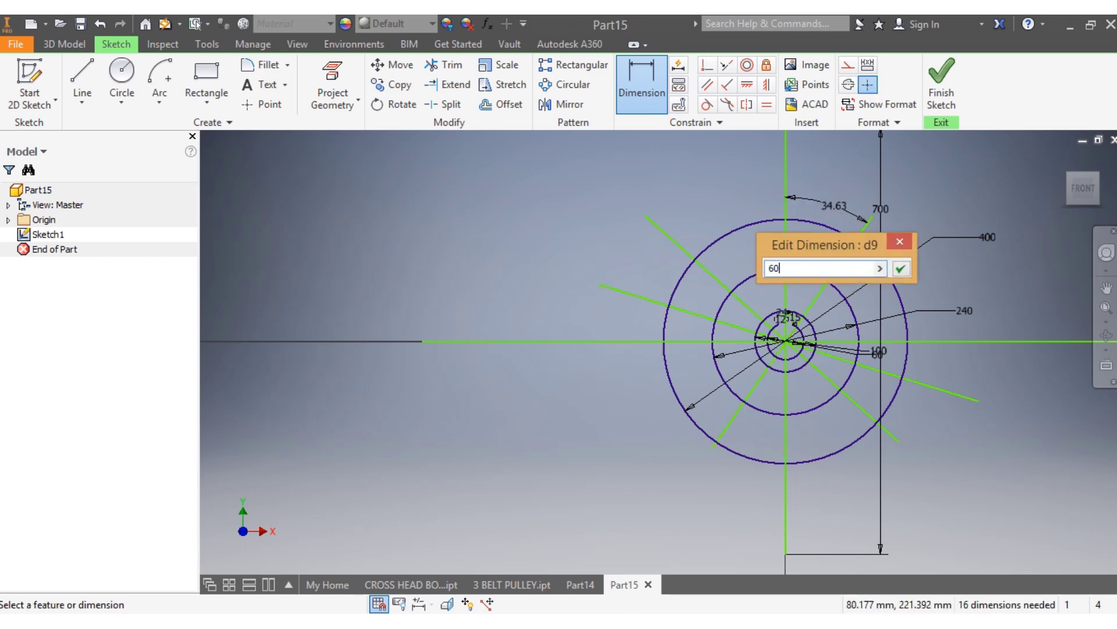
pyautogui.click(902, 268)
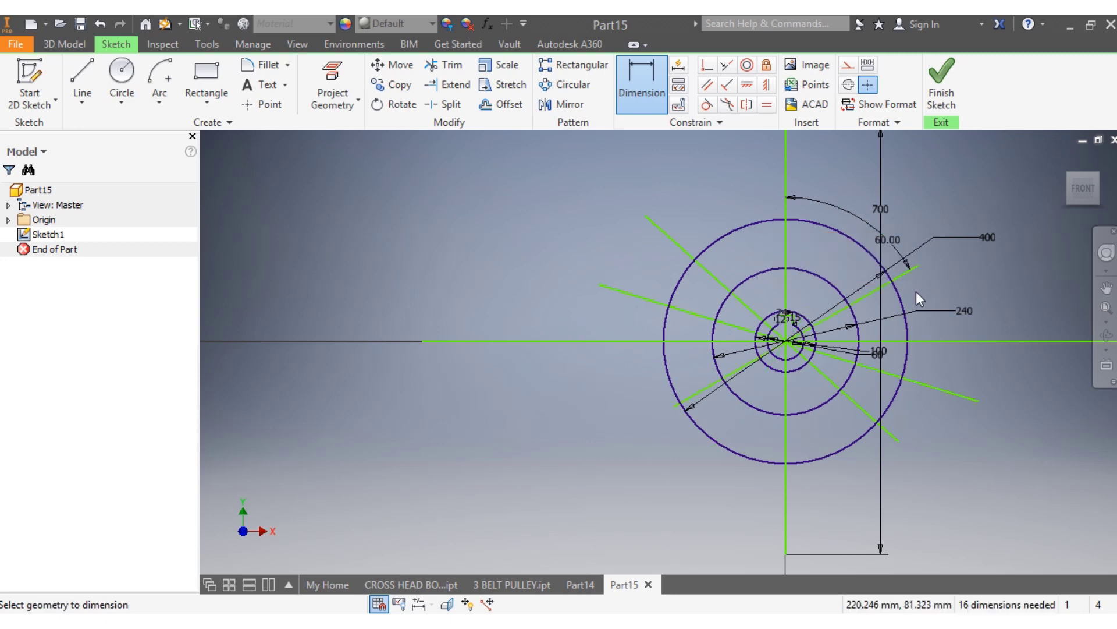
# Dimension the angle between the upper-right diagonal and the shallow line sloping down to the right to 60°
pyautogui.click(906, 274)
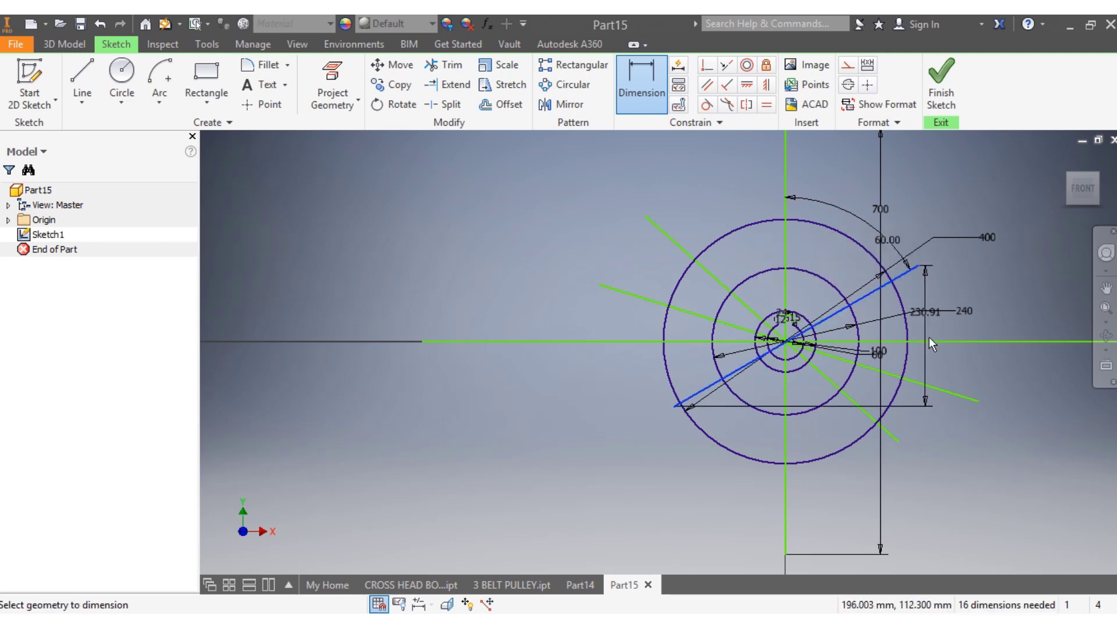
pyautogui.click(931, 383)
pyautogui.click(956, 361)
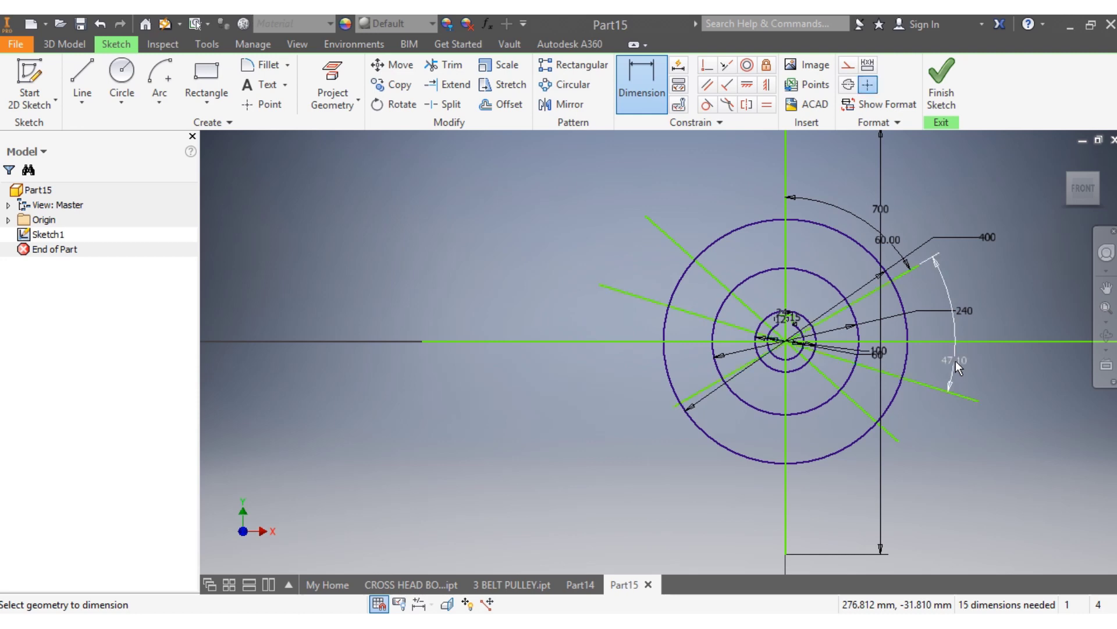
pyautogui.click(955, 361)
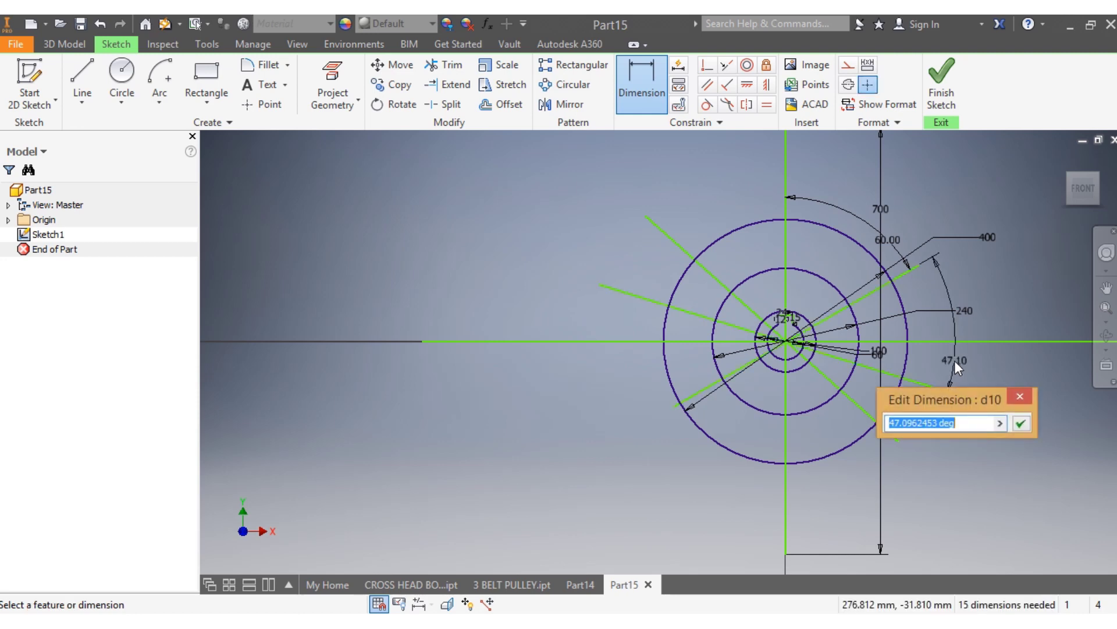
pyautogui.write('60')
pyautogui.press('Return')
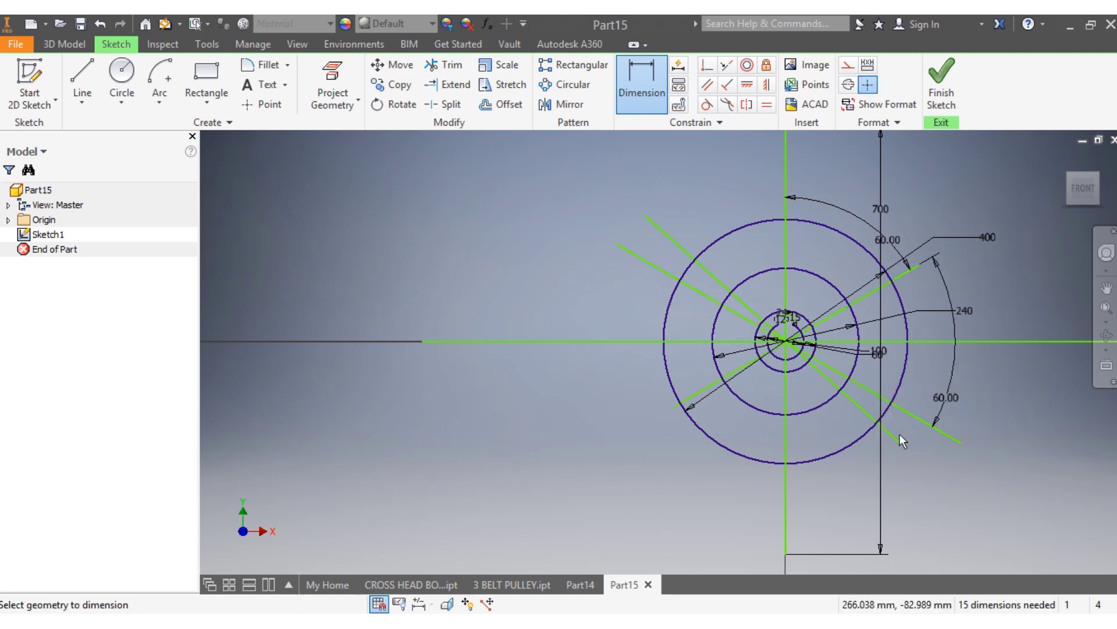
# Dimension the angle between the shallow line sloping down to the right and the steeper diagonal below it to 60°
pyautogui.click(922, 420)
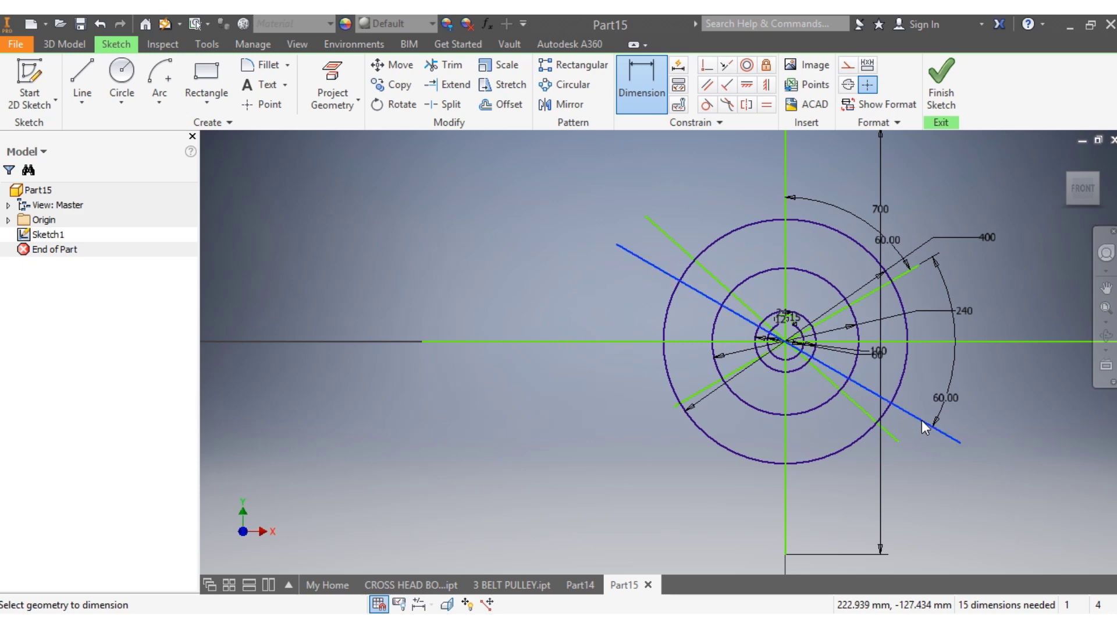
pyautogui.click(893, 435)
pyautogui.click(924, 452)
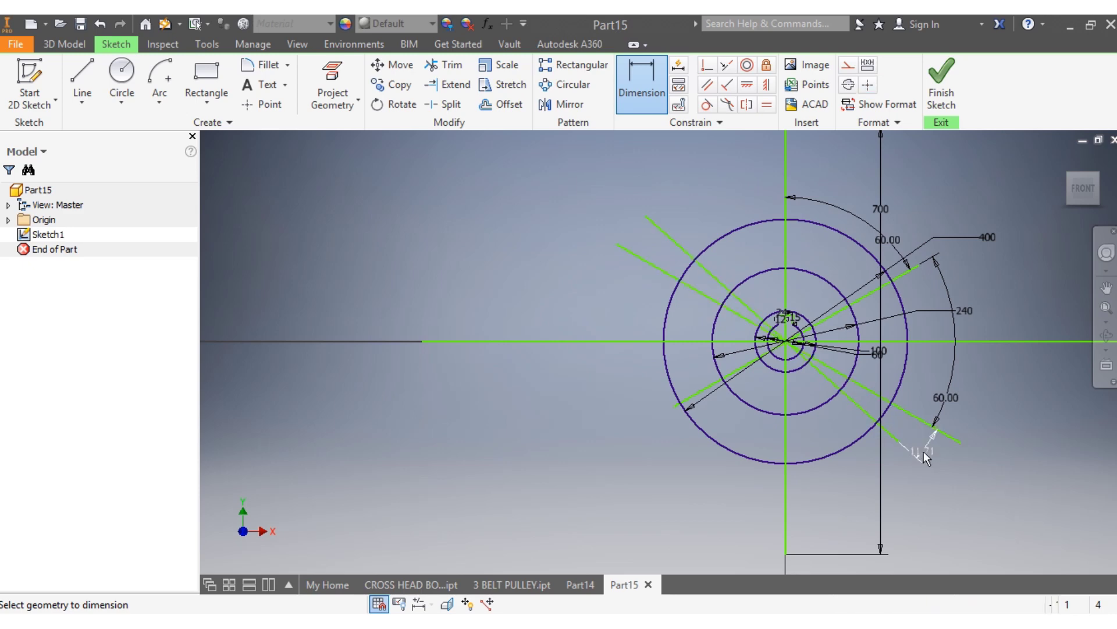
pyautogui.write('60')
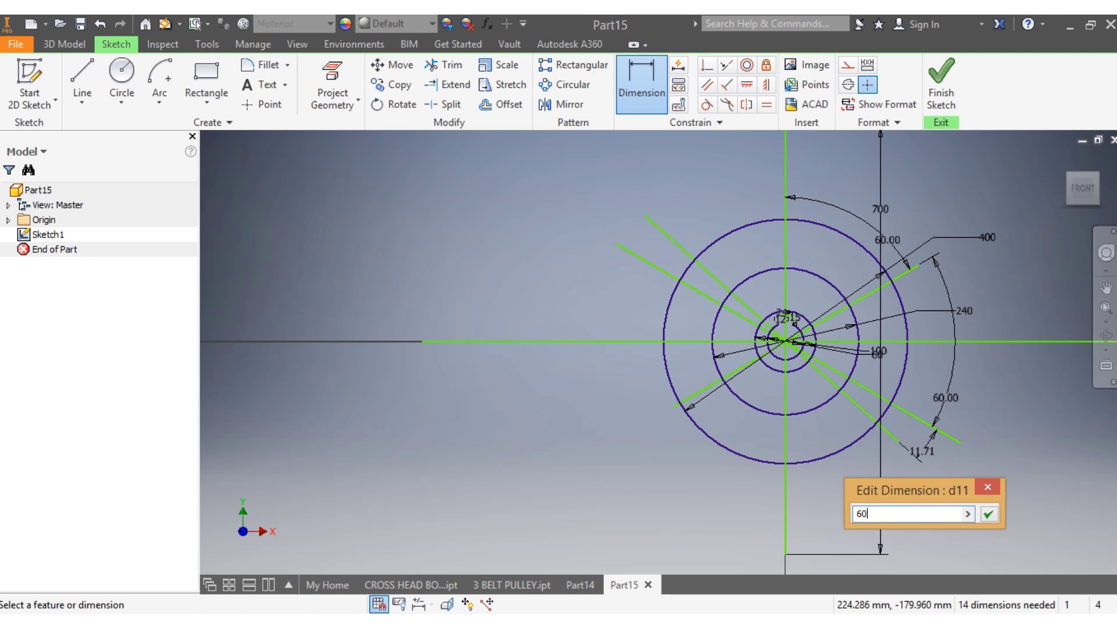
pyautogui.press('Return')
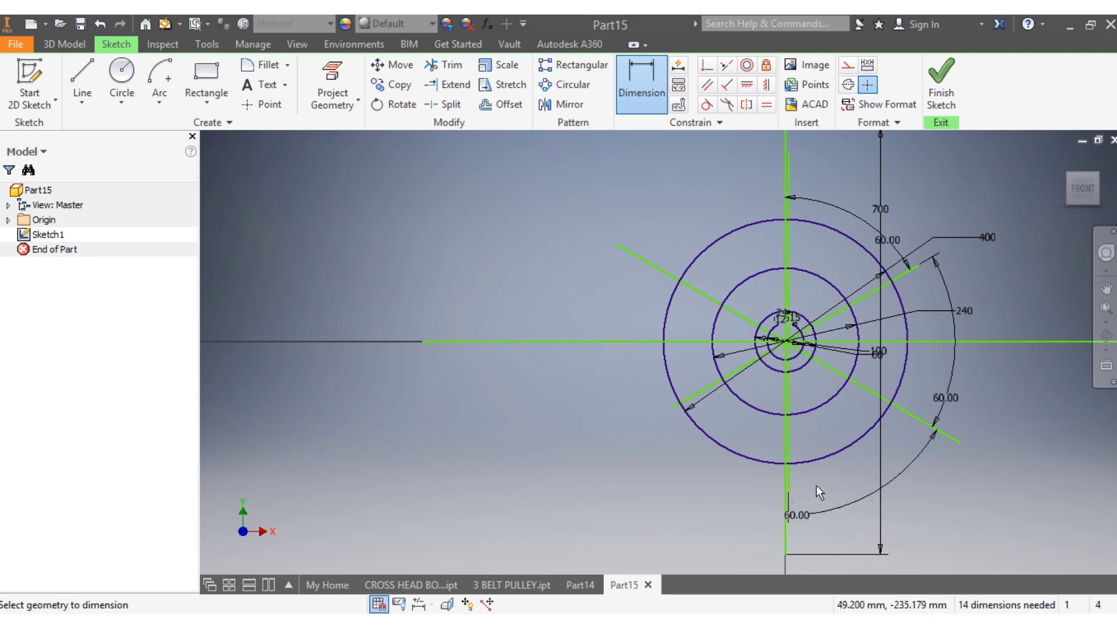
# Move the near-vertical line sideways onto the vertical centre line so that the two overlap
pyautogui.scroll(-3, 816, 485)
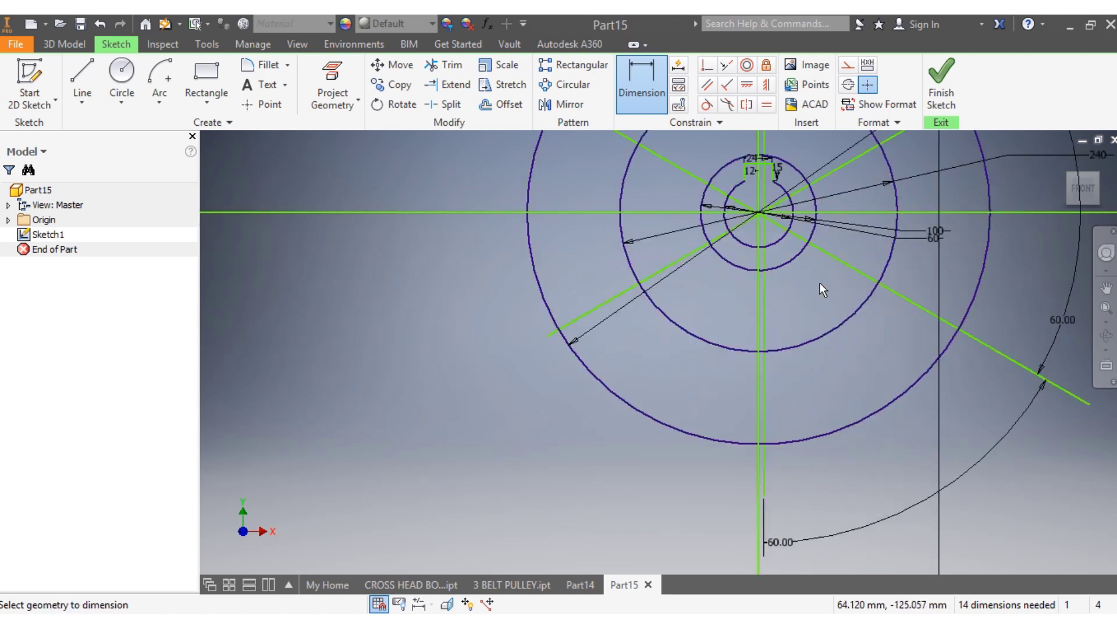
pyautogui.scroll(-2, 788, 484)
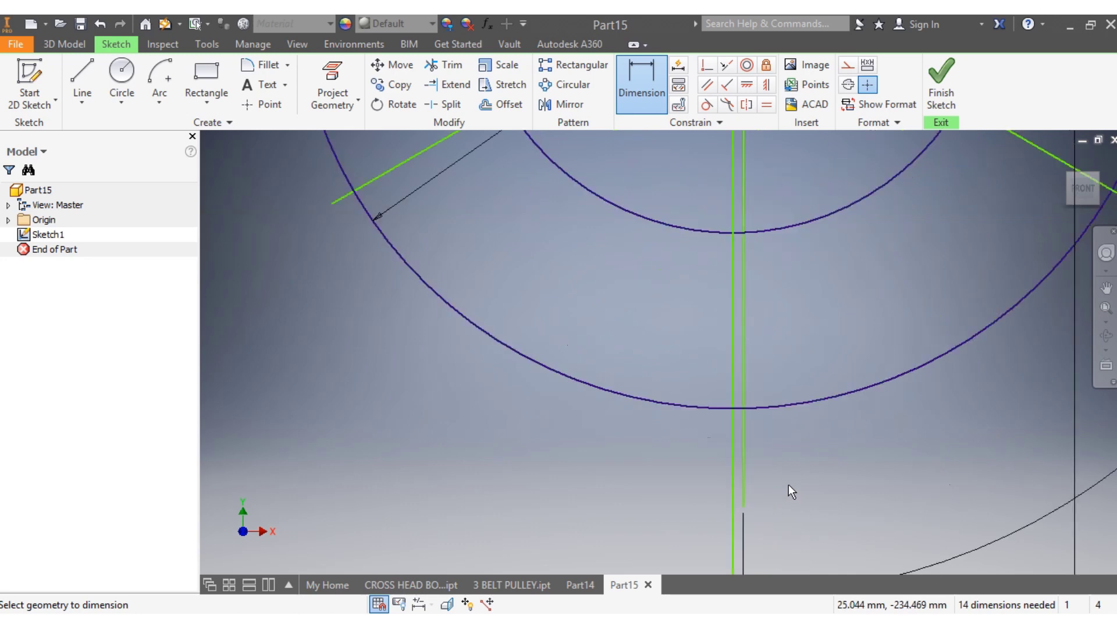
pyautogui.scroll(4, 781, 439)
pyautogui.scroll(-3, 783, 301)
pyautogui.scroll(-3, 764, 253)
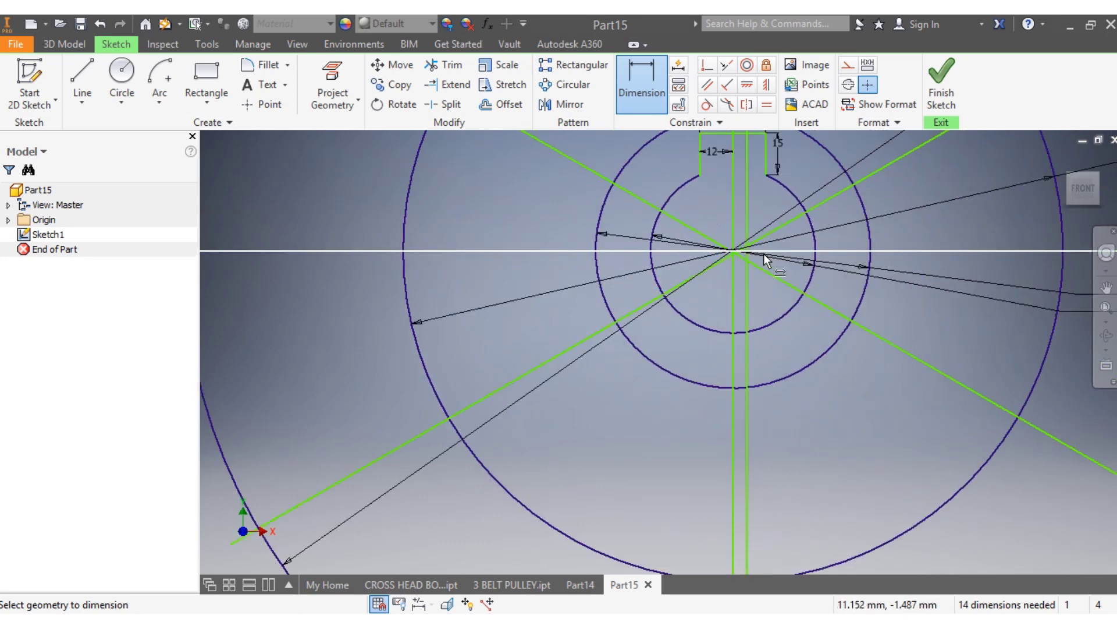
pyautogui.press('Escape')
pyautogui.moveTo(748, 285); pyautogui.dragTo(733, 287)
pyautogui.scroll(5, 753, 340)
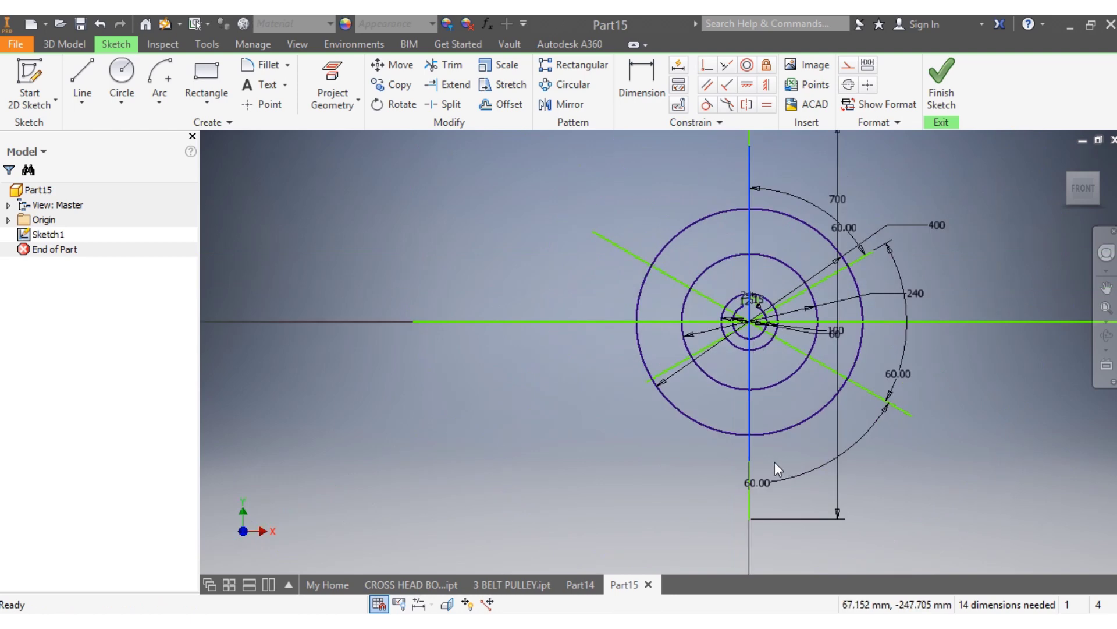
# Check the angle between the vertical line and the lower-left diagonal with a trial dimension, without placing it
pyautogui.click(624, 97)
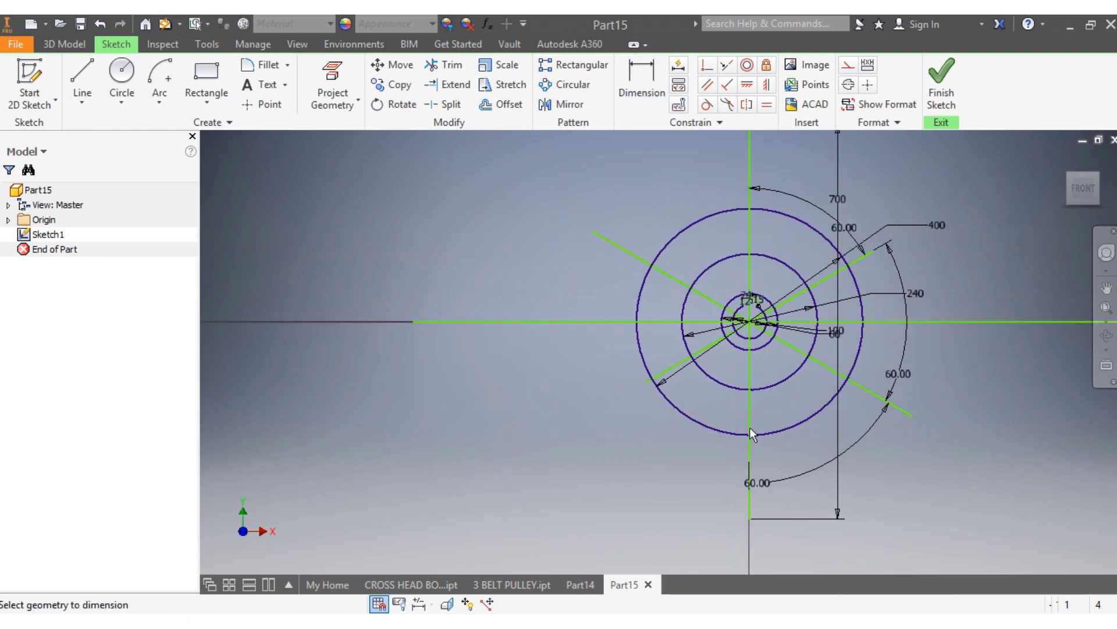
pyautogui.click(746, 446)
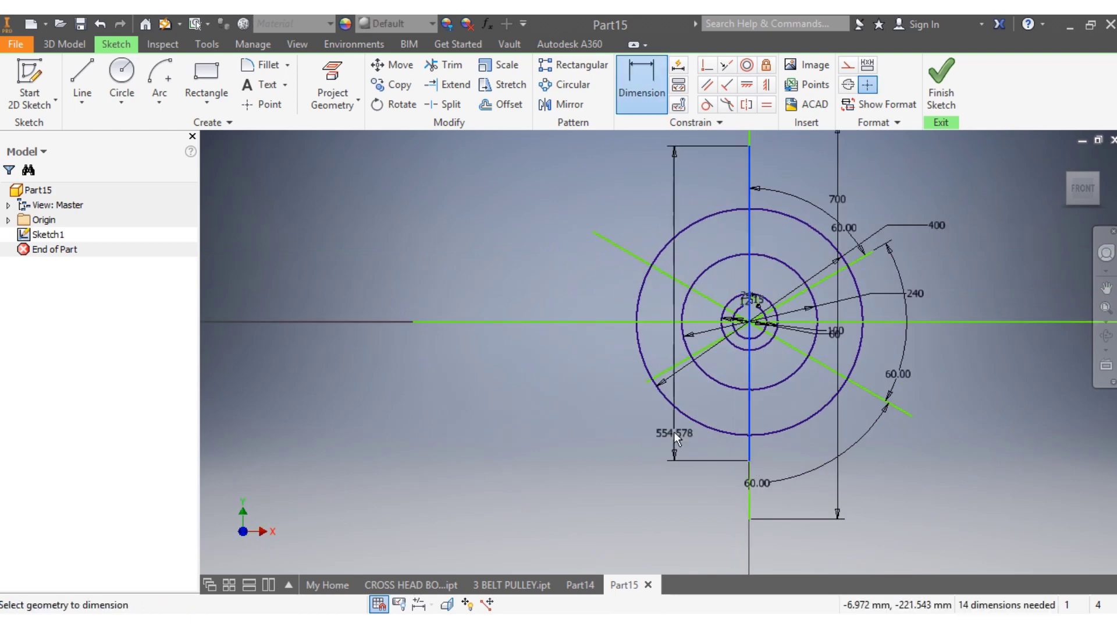
pyautogui.click(651, 382)
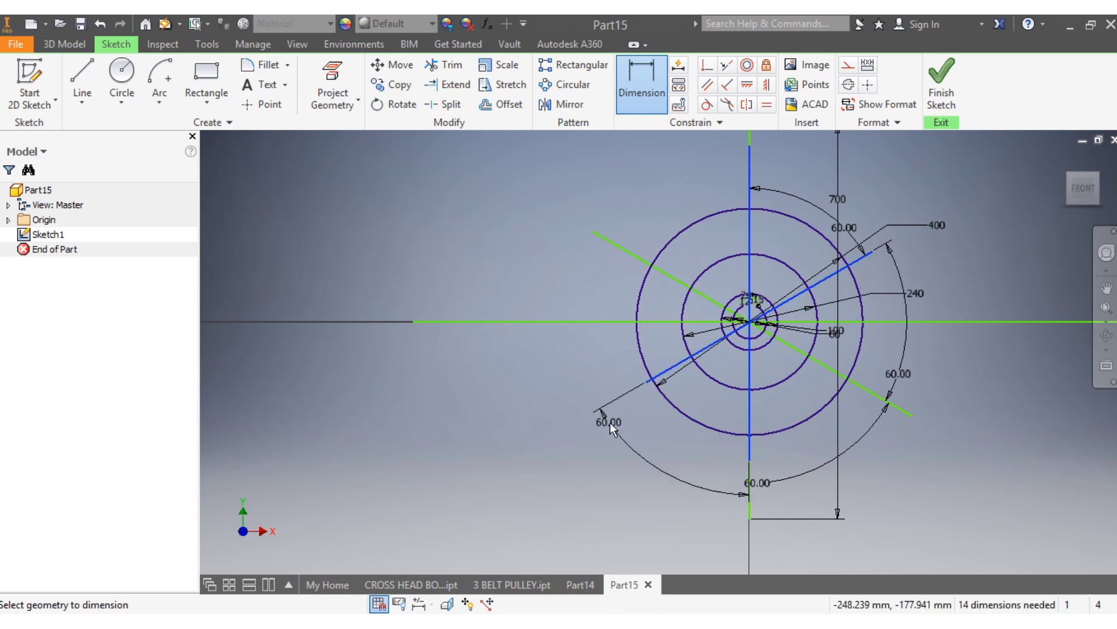
pyautogui.press('Escape')
# Check the angle between the upper-left and lower-left diagonals with a trial dimension, without placing it
pyautogui.click(628, 102)
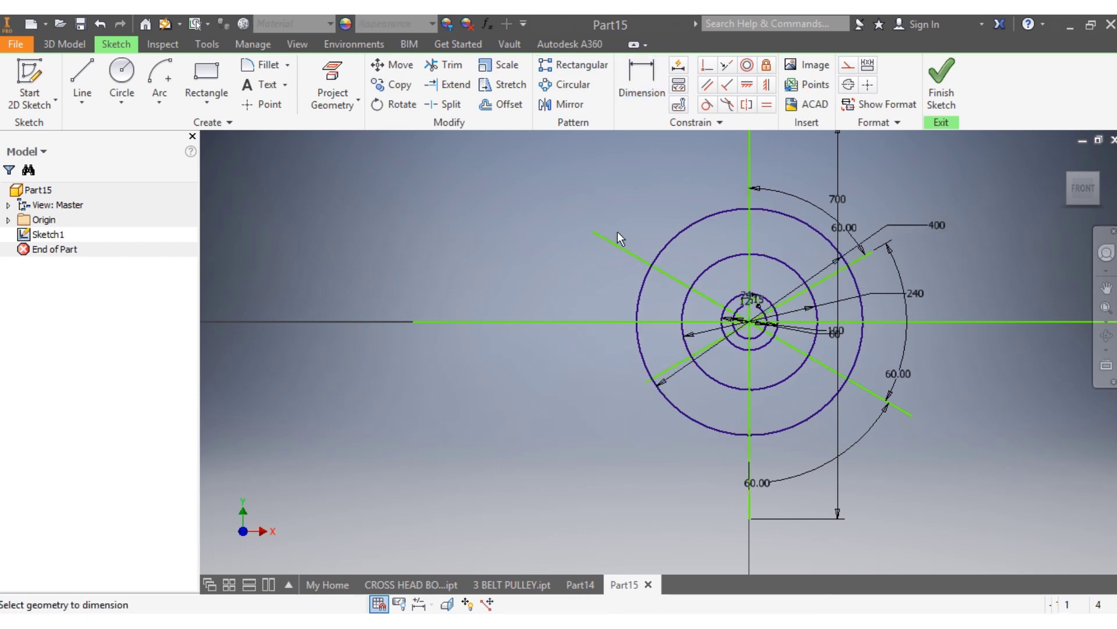
pyautogui.click(613, 243)
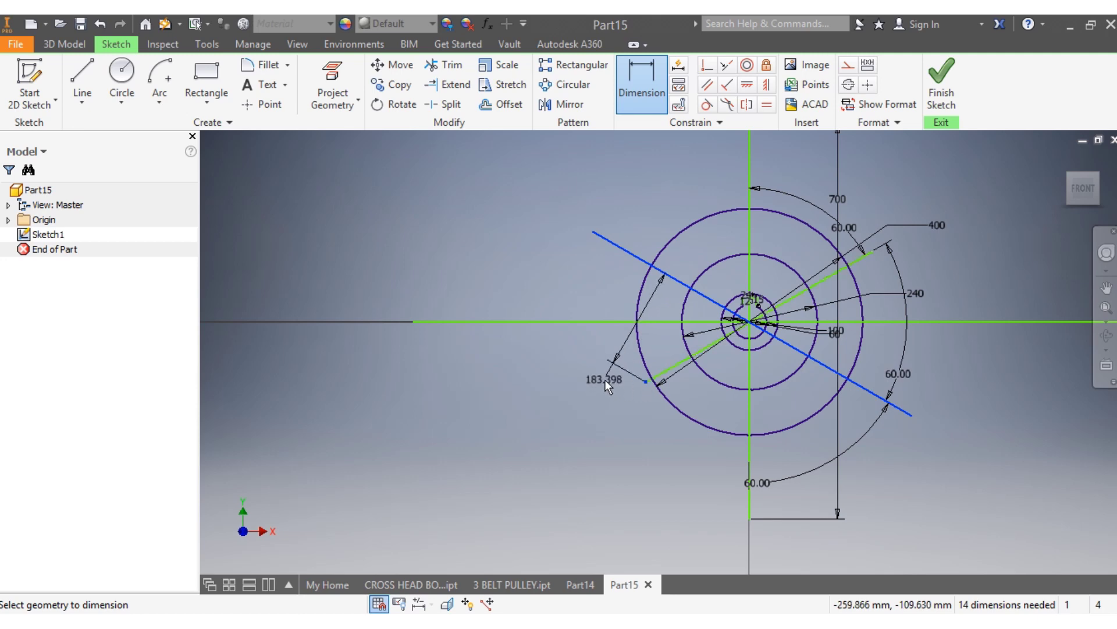
pyautogui.press('Escape')
pyautogui.click(641, 87)
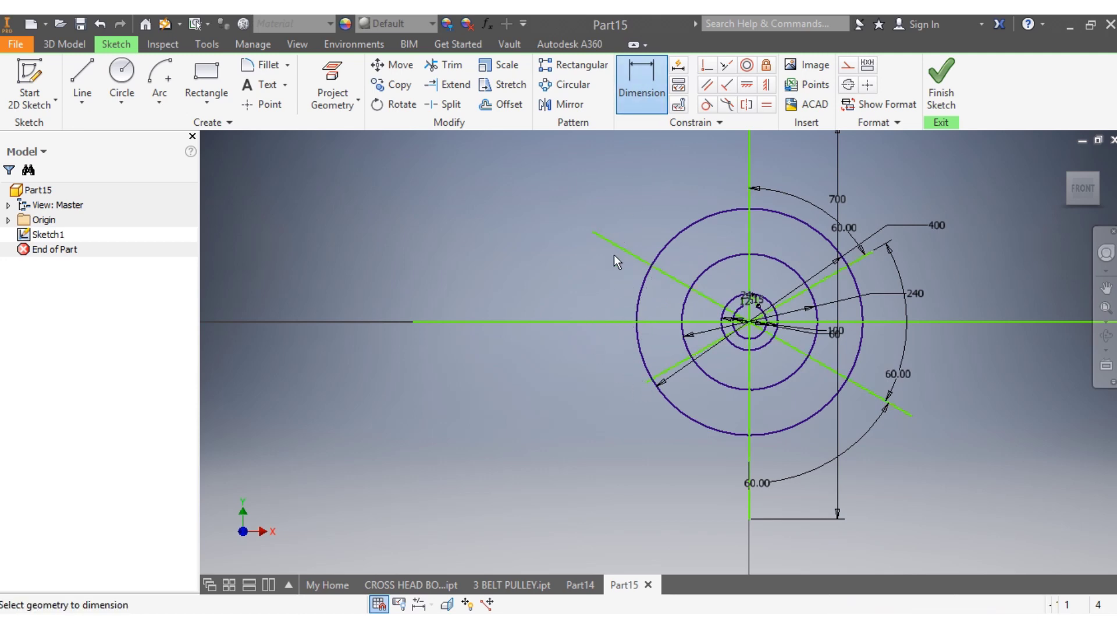
pyautogui.click(621, 249)
pyautogui.click(664, 371)
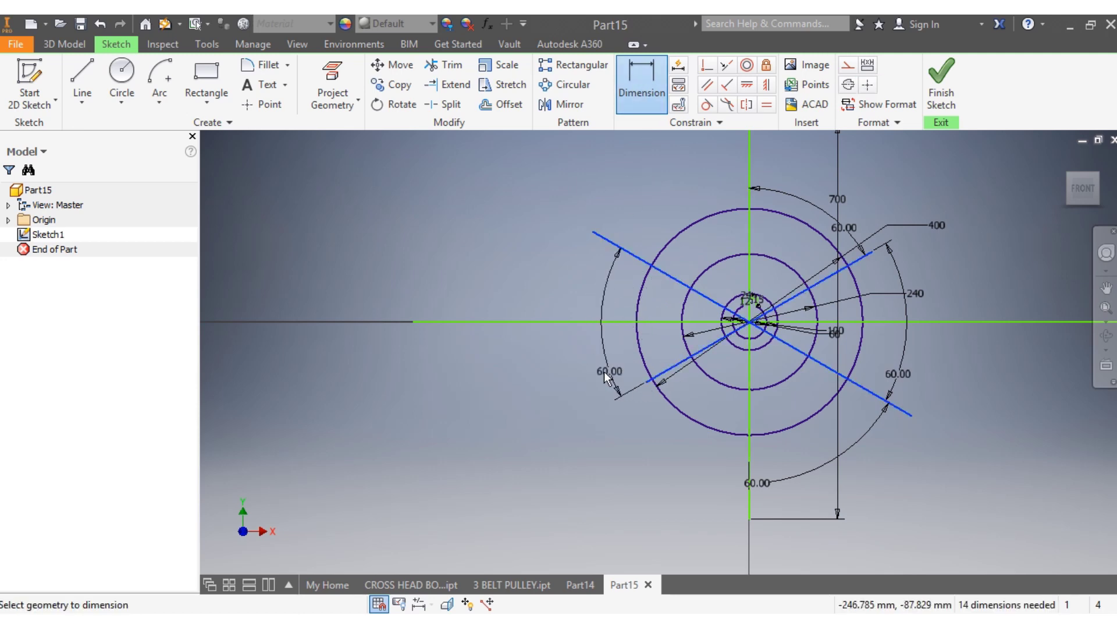
pyautogui.press('Escape')
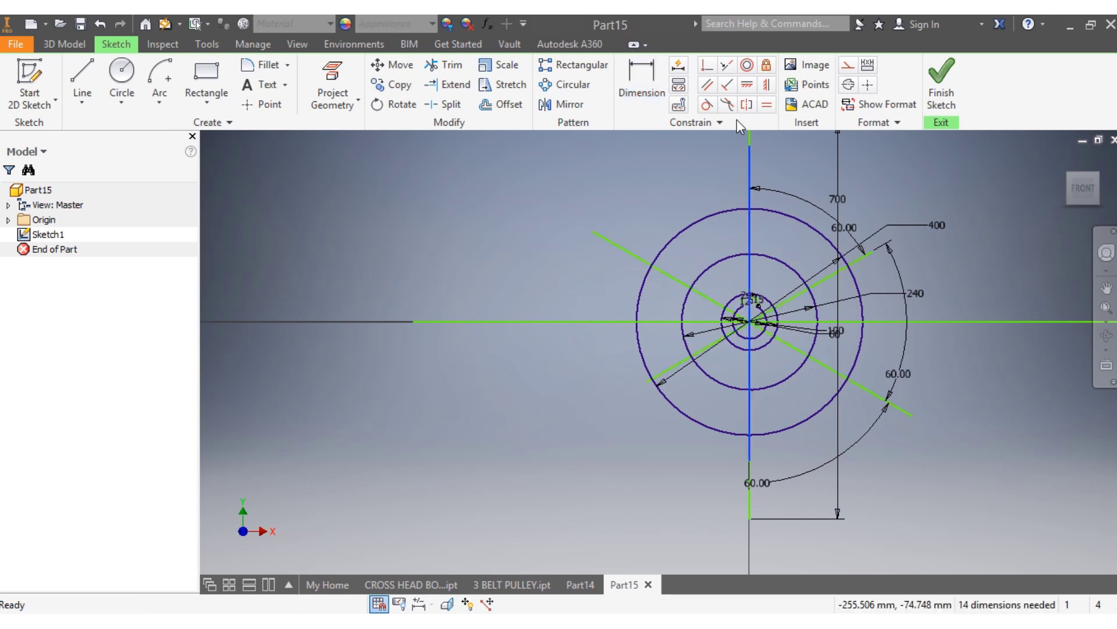
# Check the angle between the vertical line and the upper-left diagonal with a trial dimension, without placing it
pyautogui.click(647, 84)
pyautogui.click(749, 172)
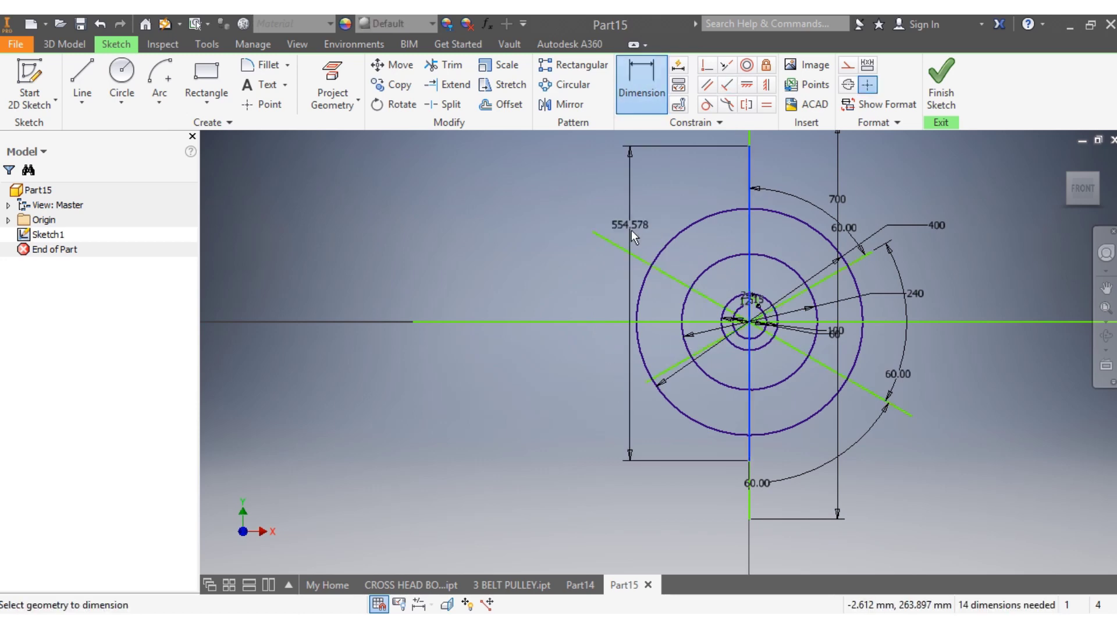
pyautogui.click(633, 250)
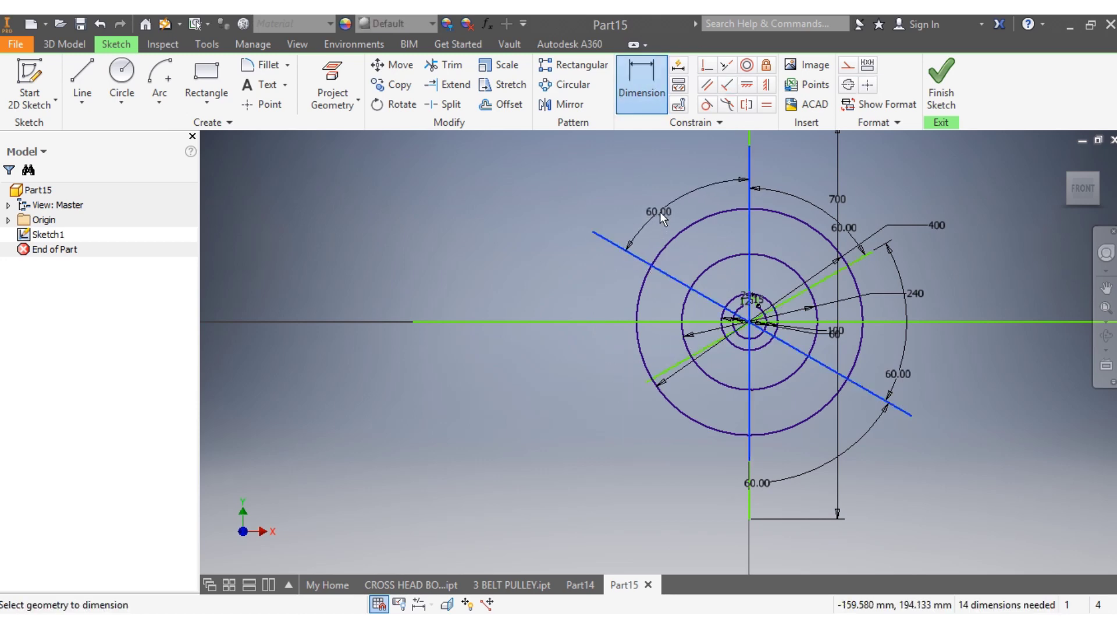
pyautogui.press('Escape')
pyautogui.scroll(3, 833, 253)
pyautogui.scroll(-3, 831, 281)
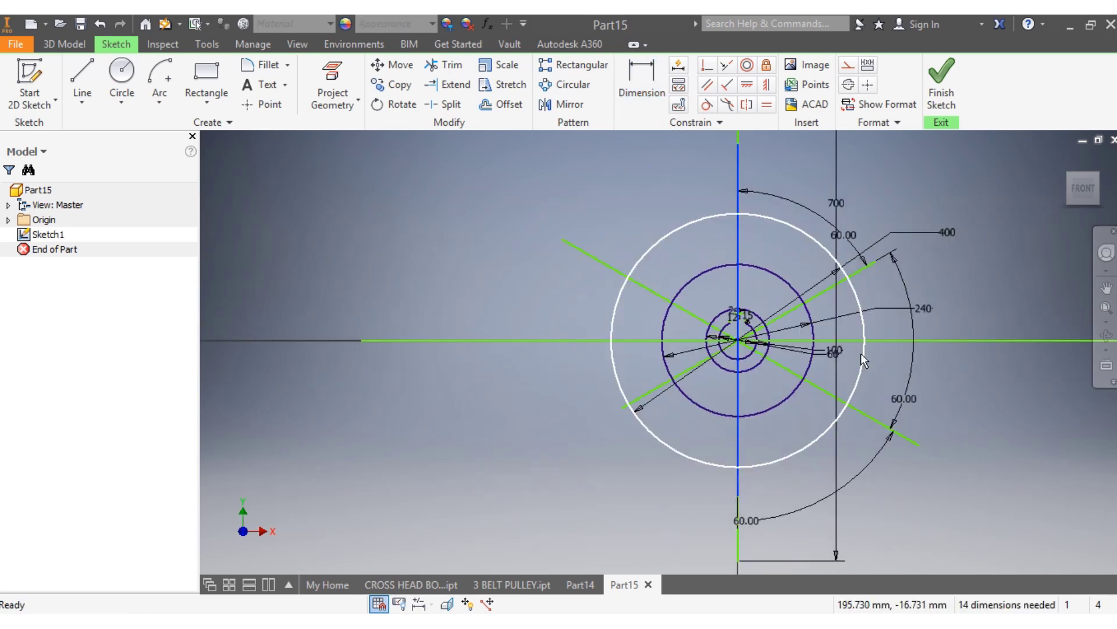
pyautogui.click(207, 104)
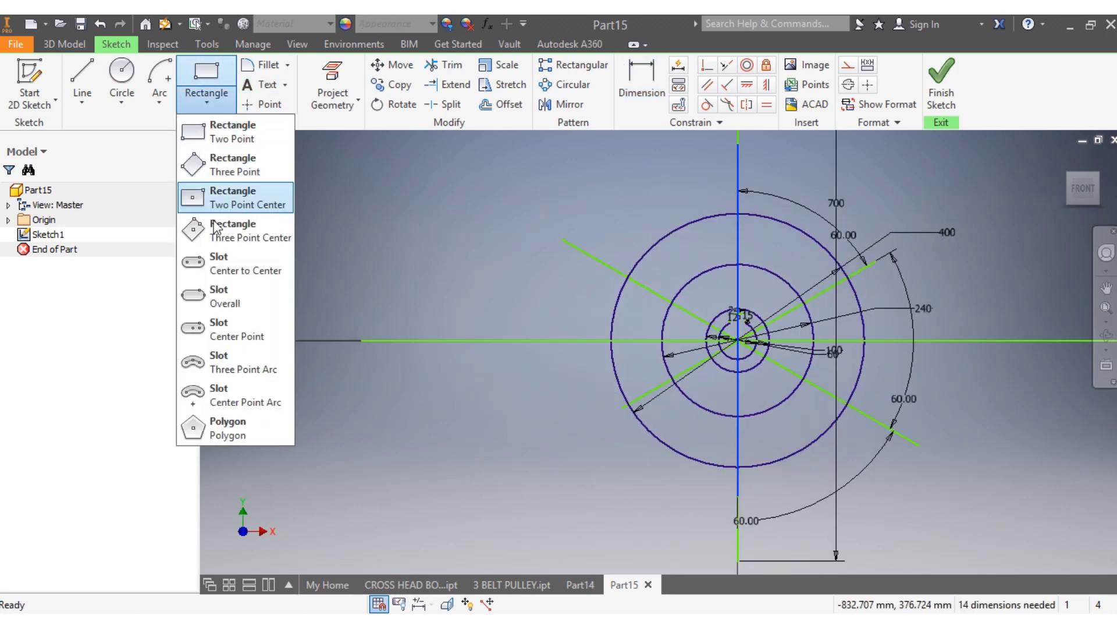
pyautogui.click(227, 364)
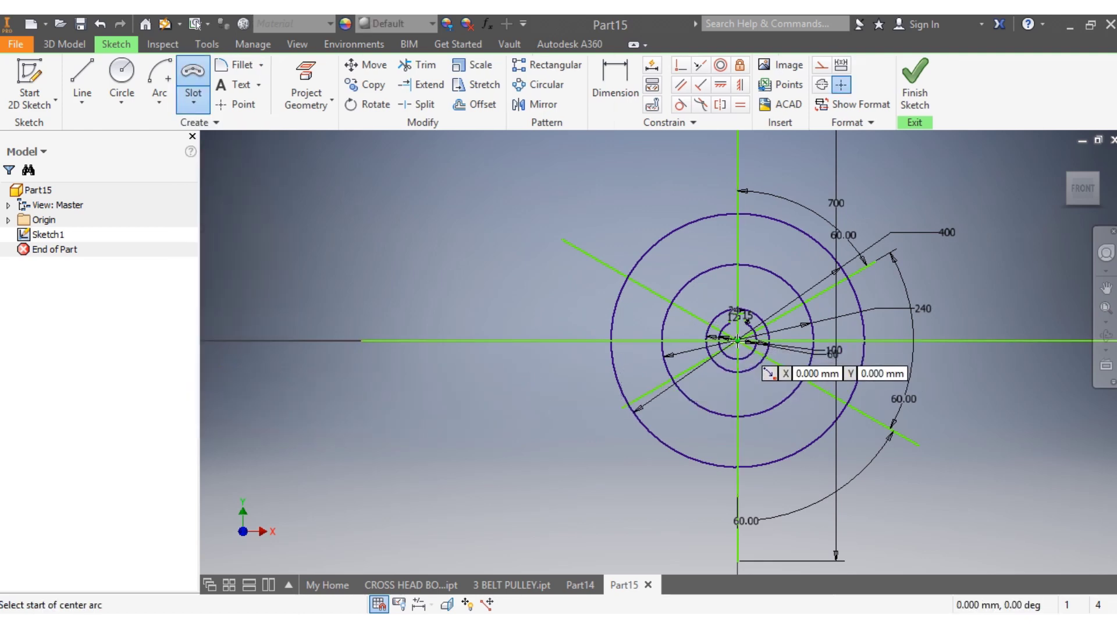
pyautogui.click(737, 340)
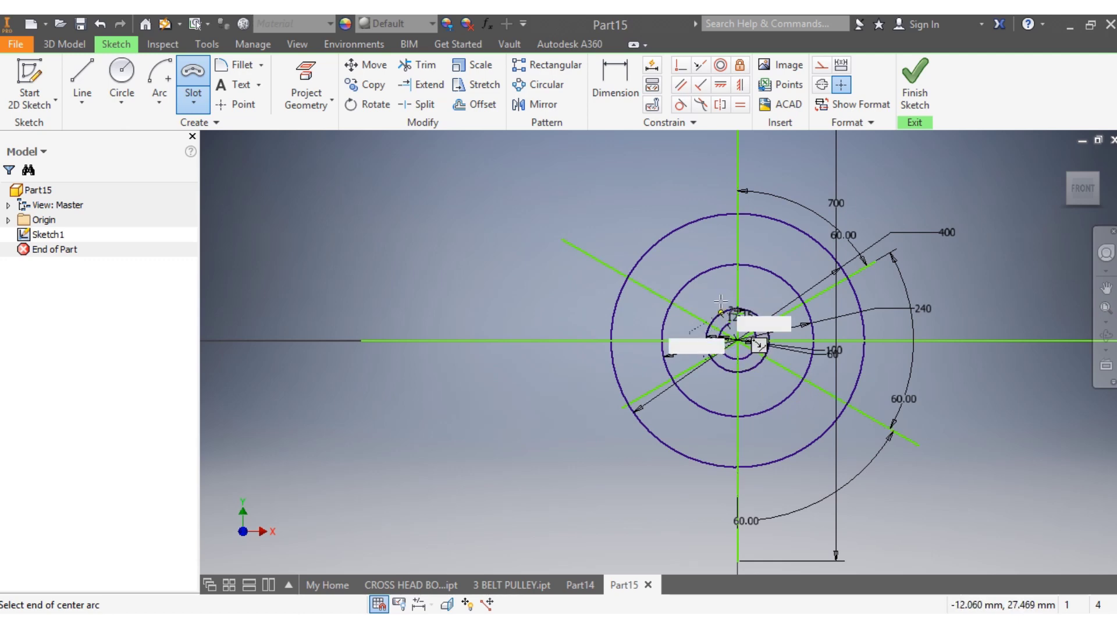
pyautogui.click(737, 239)
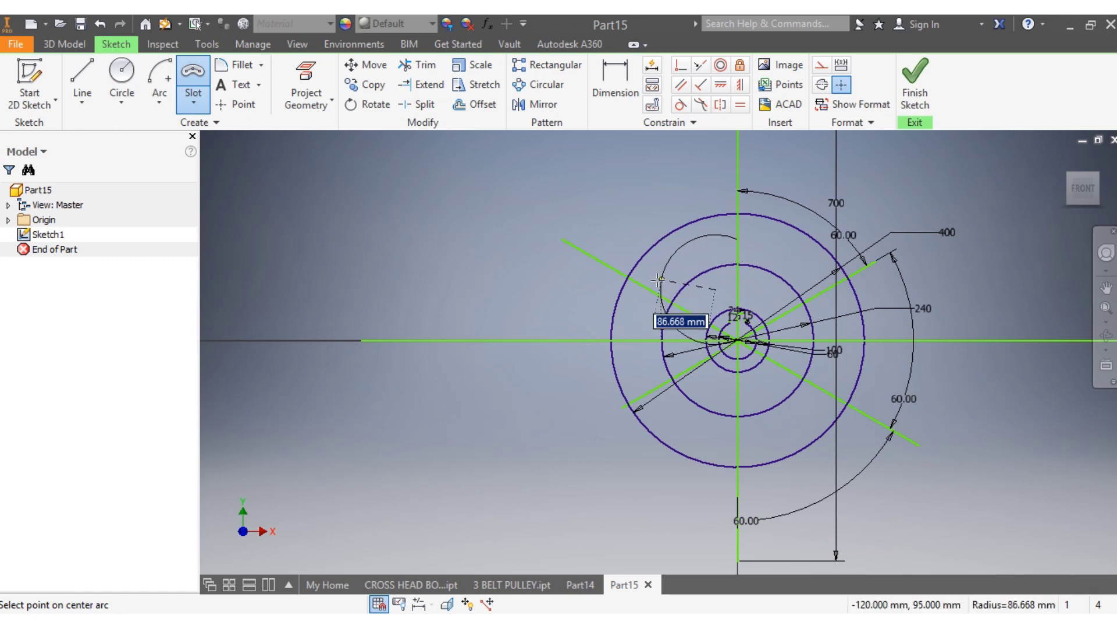
pyautogui.press('Escape')
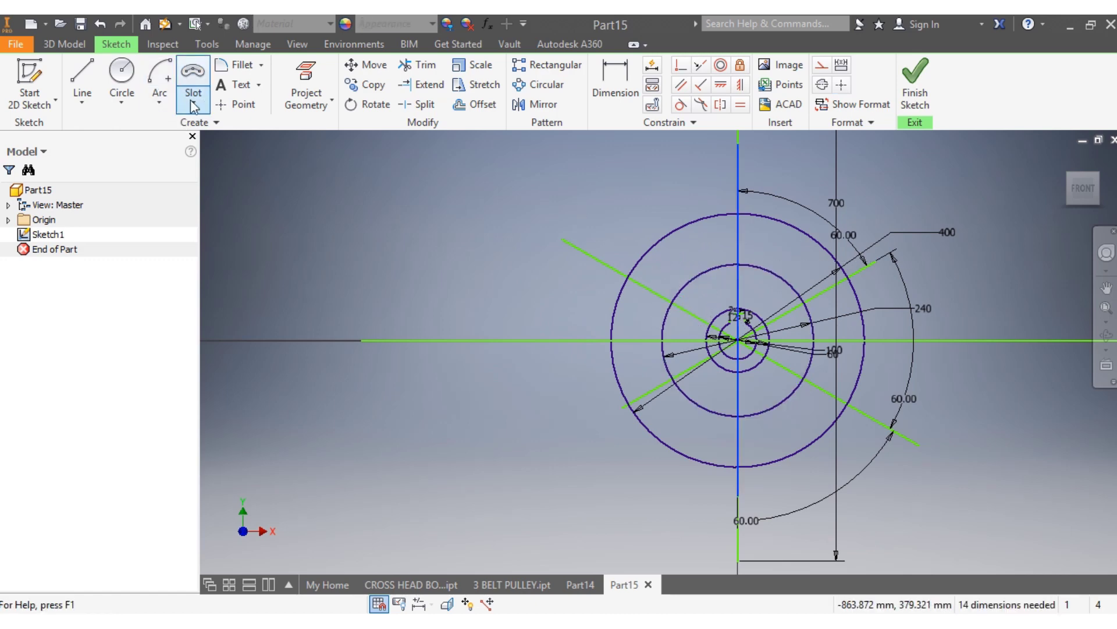
# Sketch a centre point arc slot about the circles' centre, radius about 92 mm and width about 37 mm, from the vertical line to the upper-left diagonal
pyautogui.click(192, 102)
pyautogui.click(223, 390)
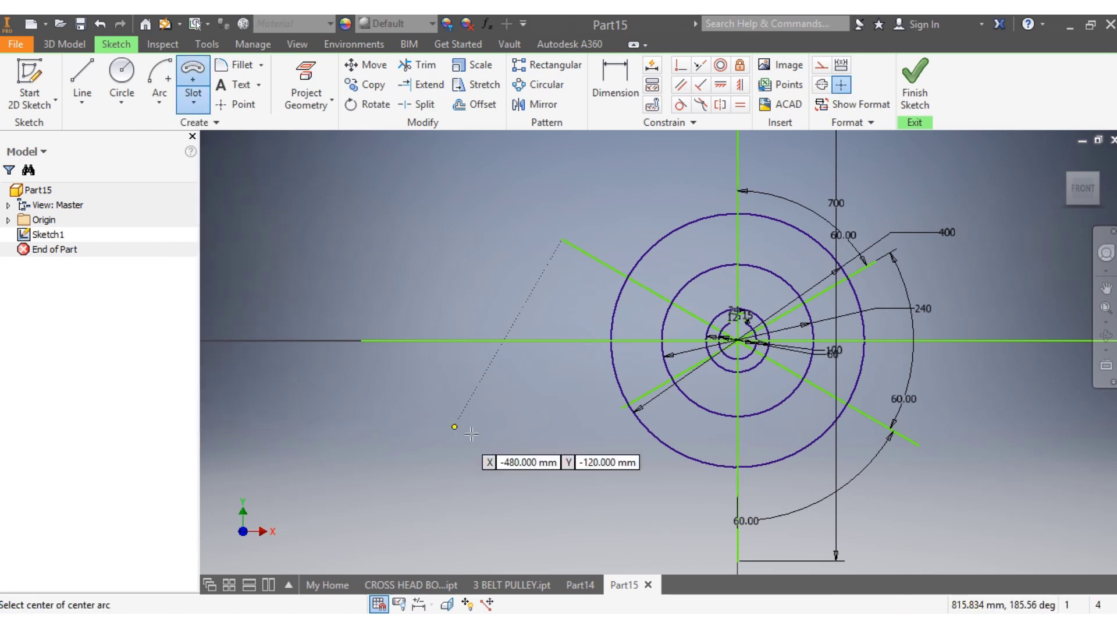
pyautogui.click(738, 340)
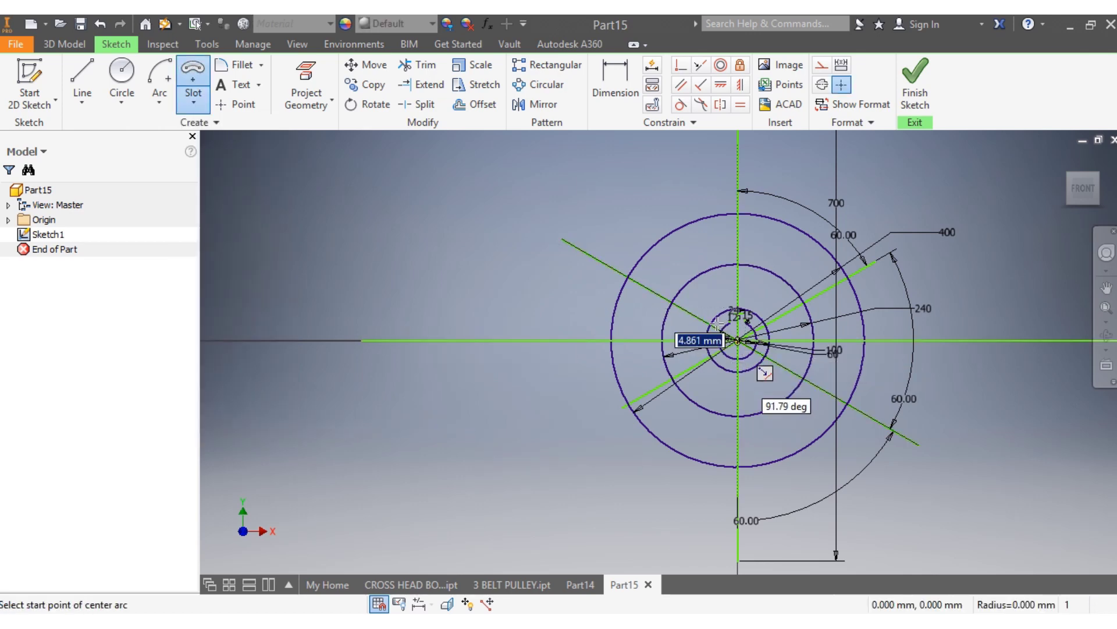
pyautogui.click(738, 281)
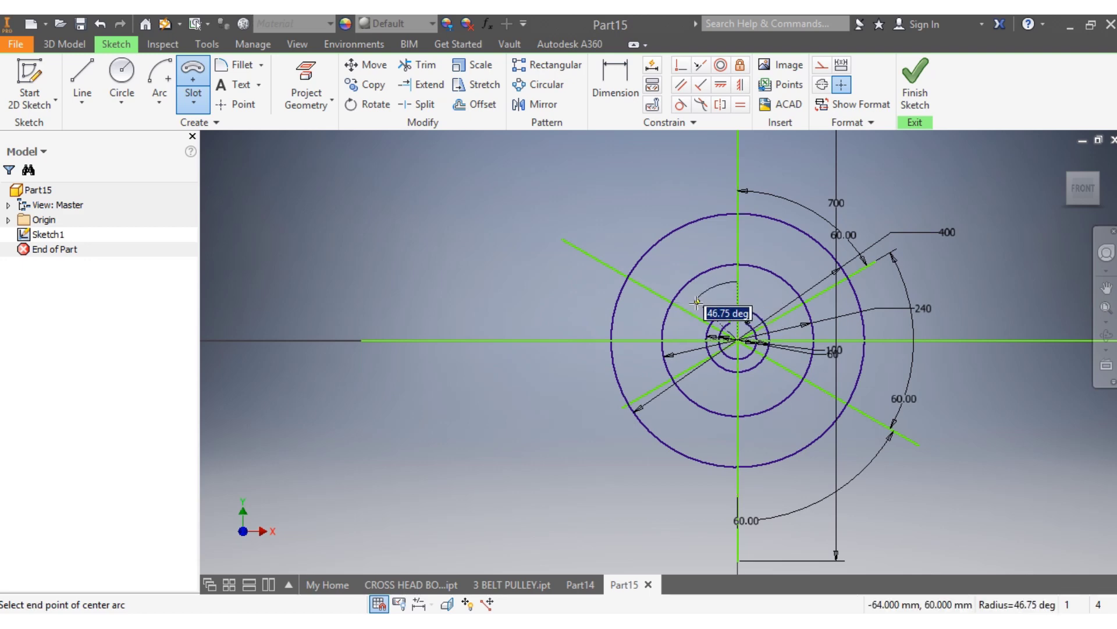
pyautogui.click(689, 311)
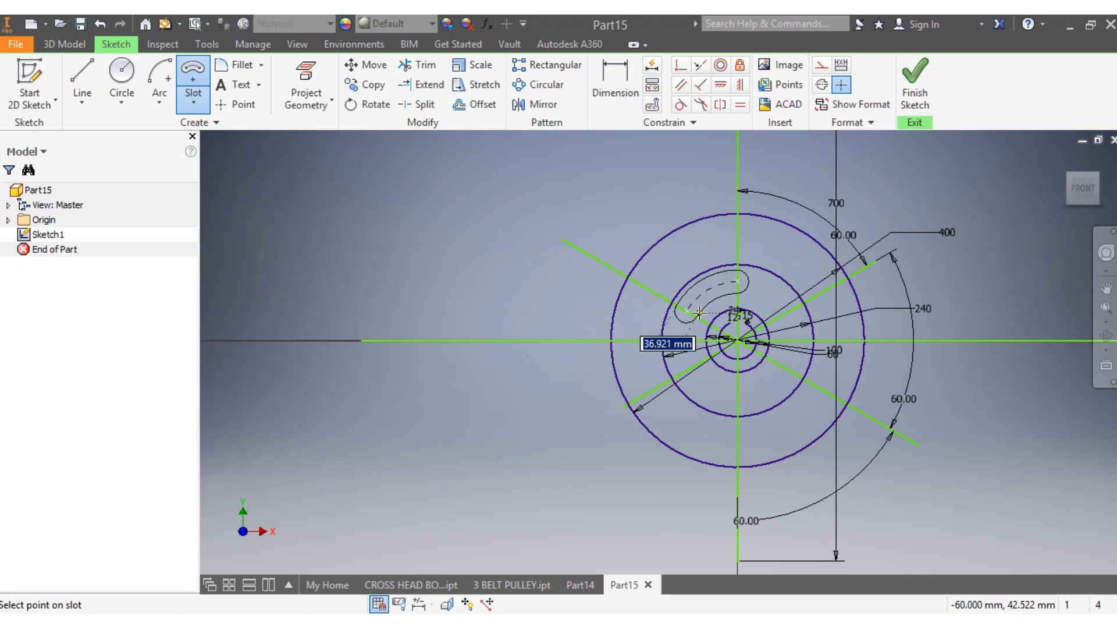
pyautogui.click(700, 312)
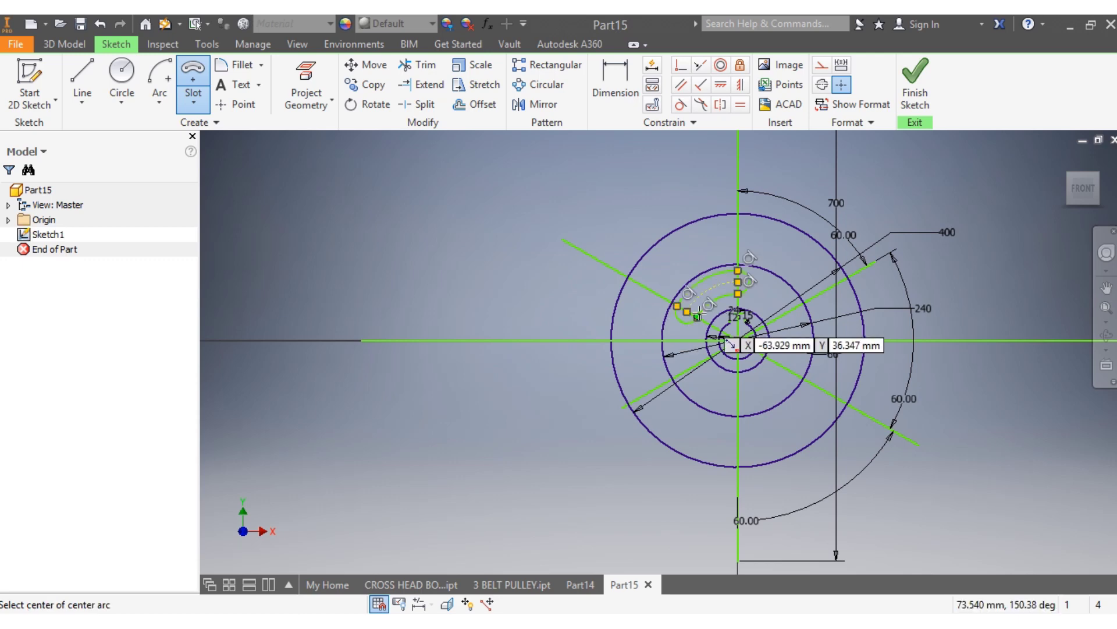
# Dimension the radius of the arc slot's centreline to 85 mm
pyautogui.click(615, 84)
pyautogui.scroll(3, 735, 398)
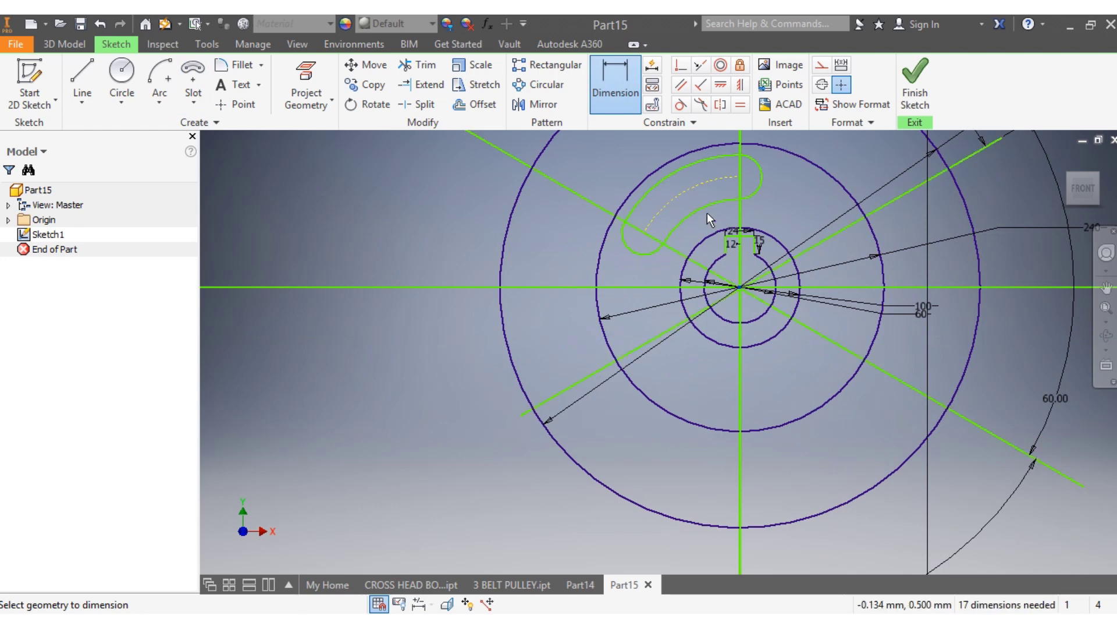
pyautogui.click(729, 181)
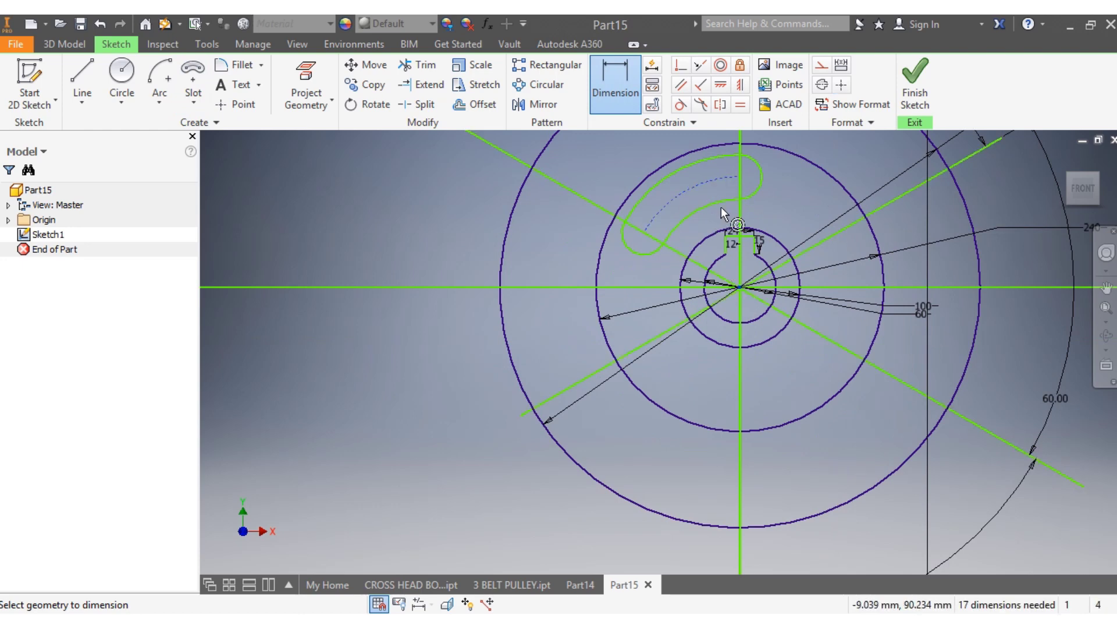
pyautogui.press('Escape')
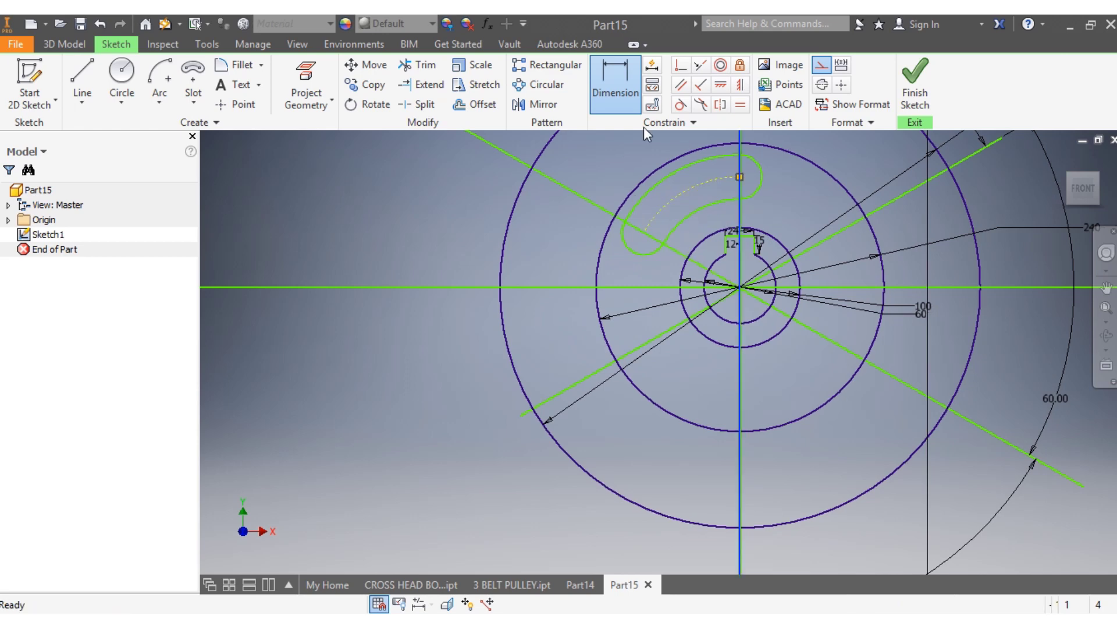
pyautogui.click(616, 84)
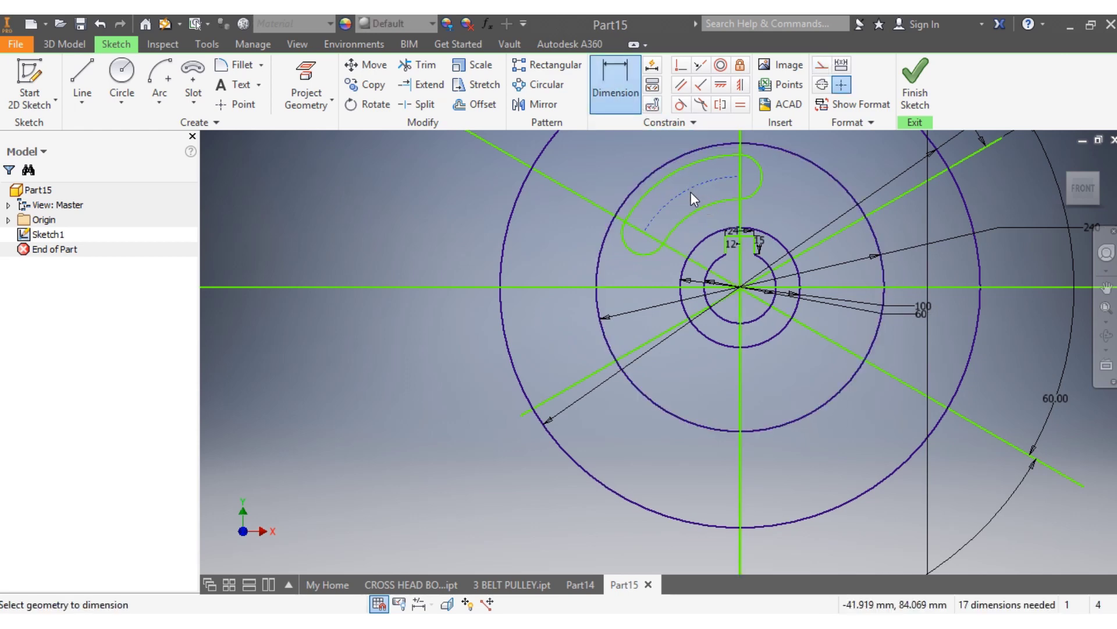
pyautogui.click(775, 204)
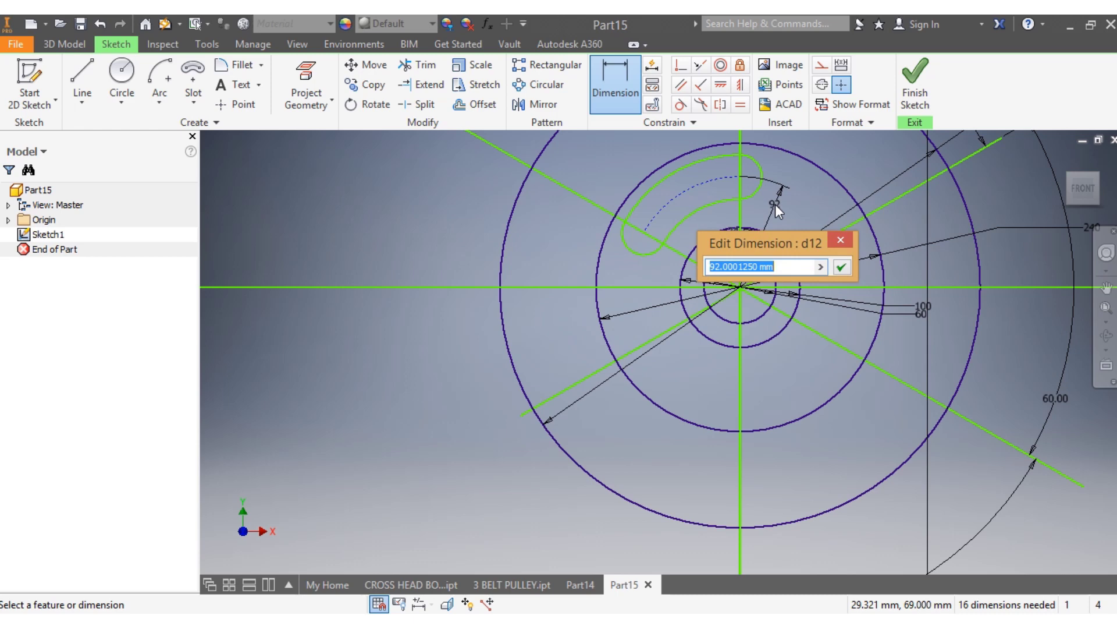
pyautogui.write('85')
pyautogui.press('Return')
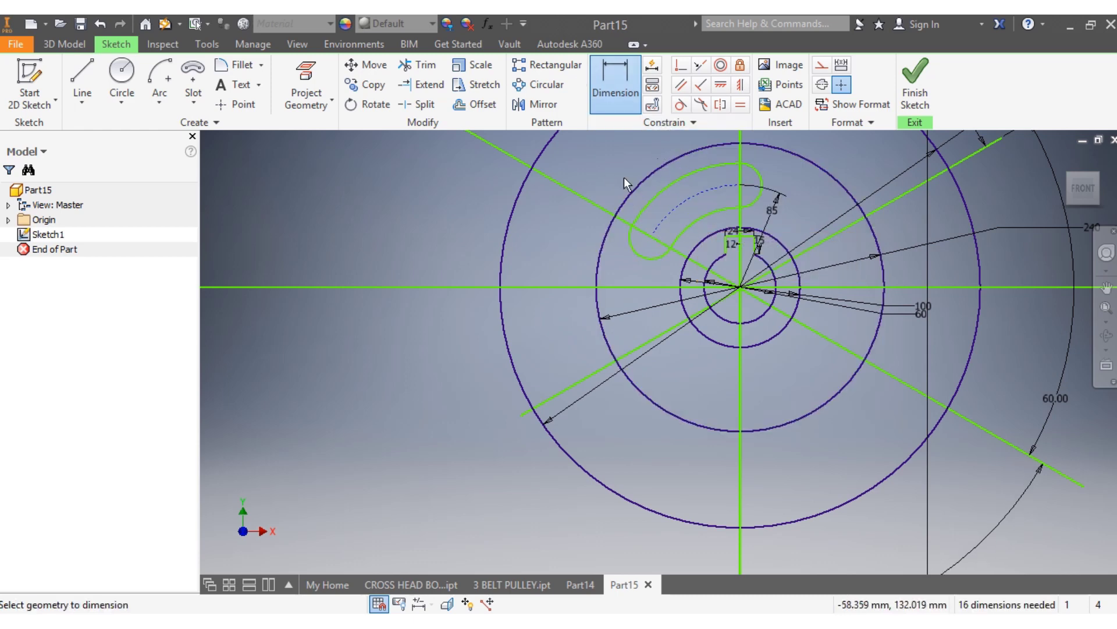
# Sketch a second centre point arc slot about the circles' centre, radius 85 mm and width about 37 mm, from the upper-right to the lower-right diagonal
pyautogui.click(193, 73)
pyautogui.scroll(-3, 809, 312)
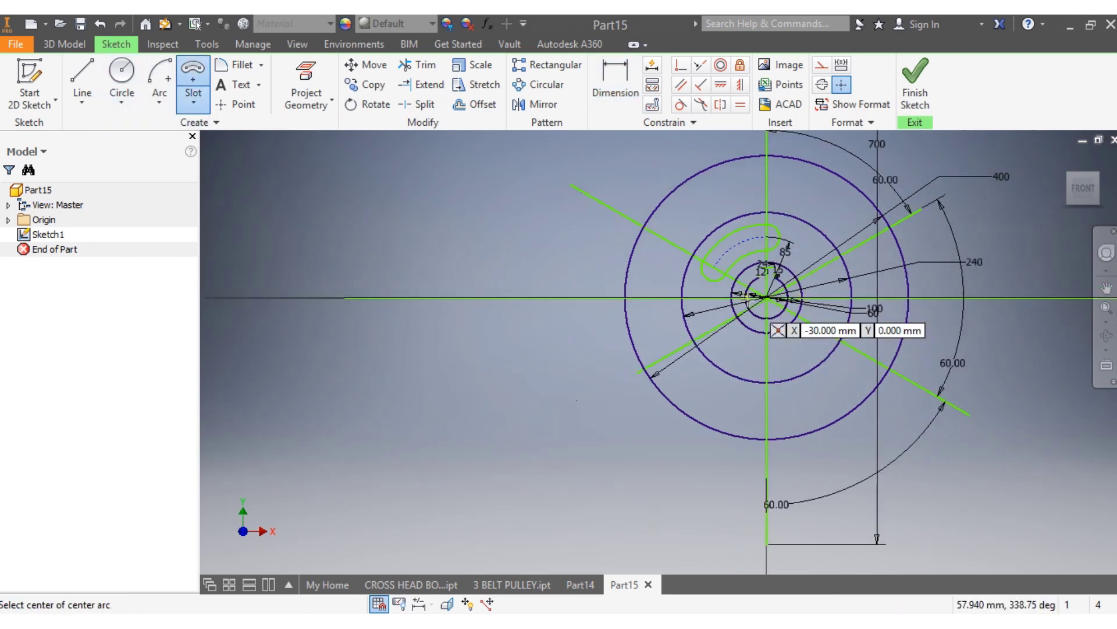
pyautogui.click(767, 297)
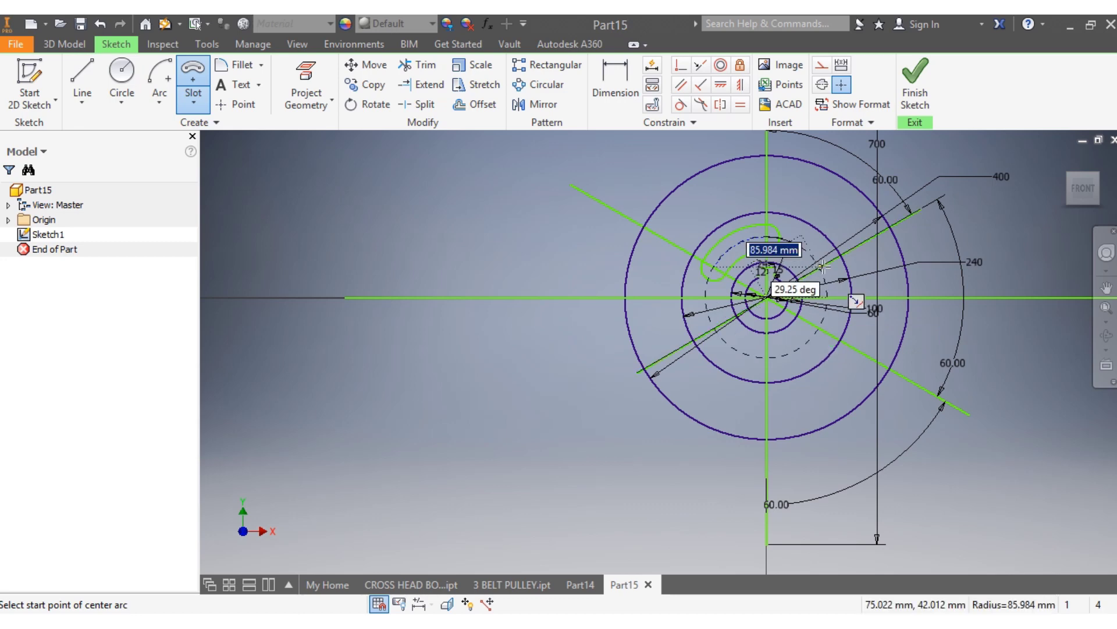
pyautogui.write('85')
pyautogui.press('Tab')
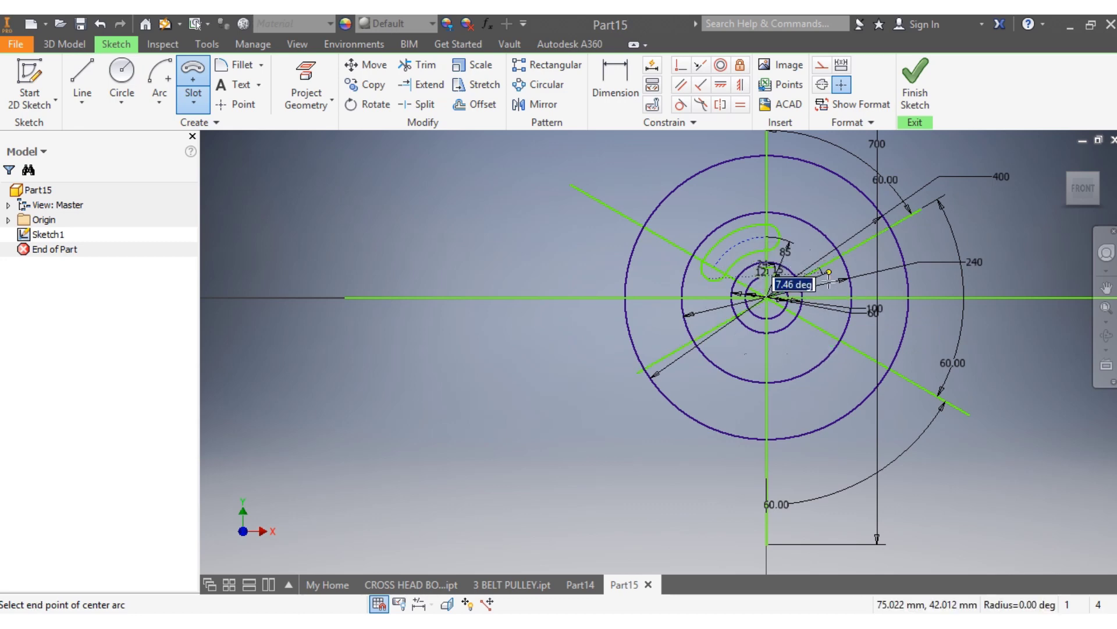
pyautogui.click(828, 298)
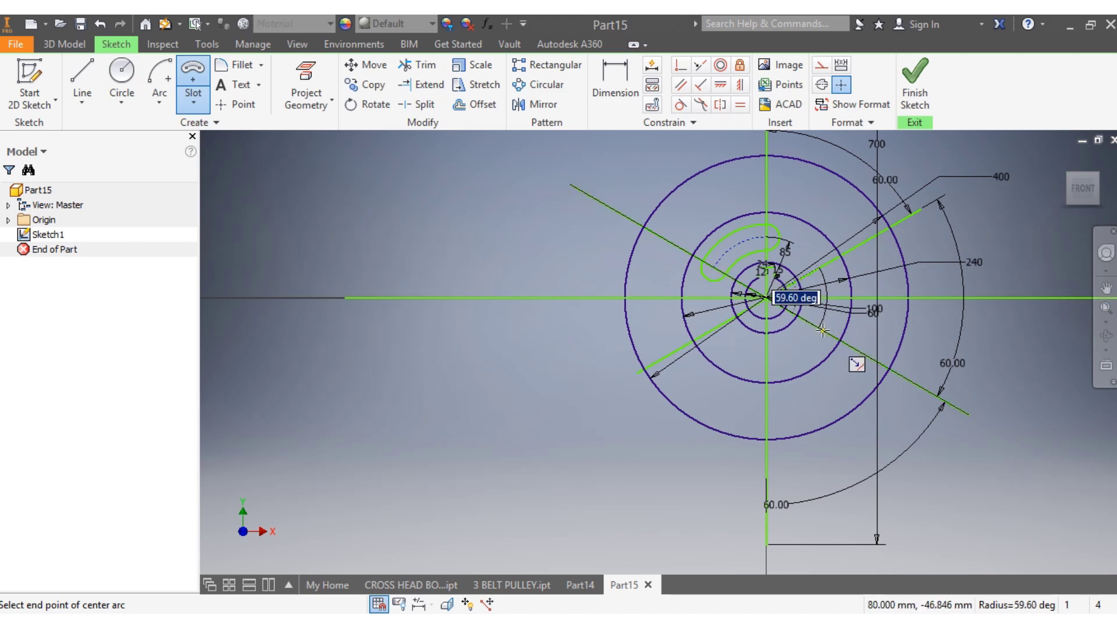
pyautogui.click(823, 330)
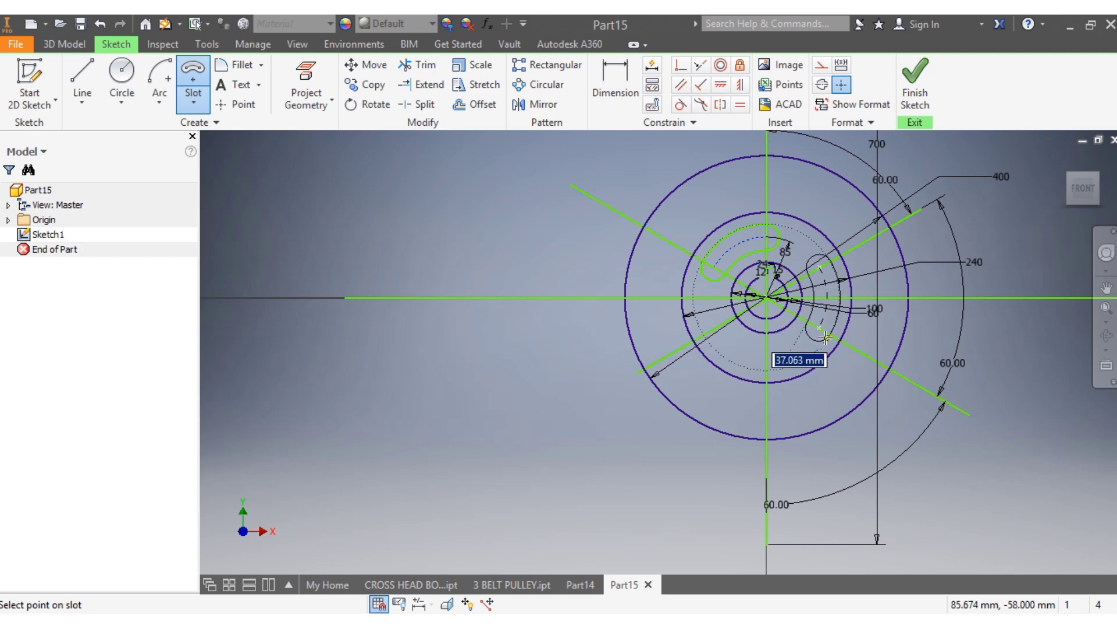
pyautogui.click(826, 337)
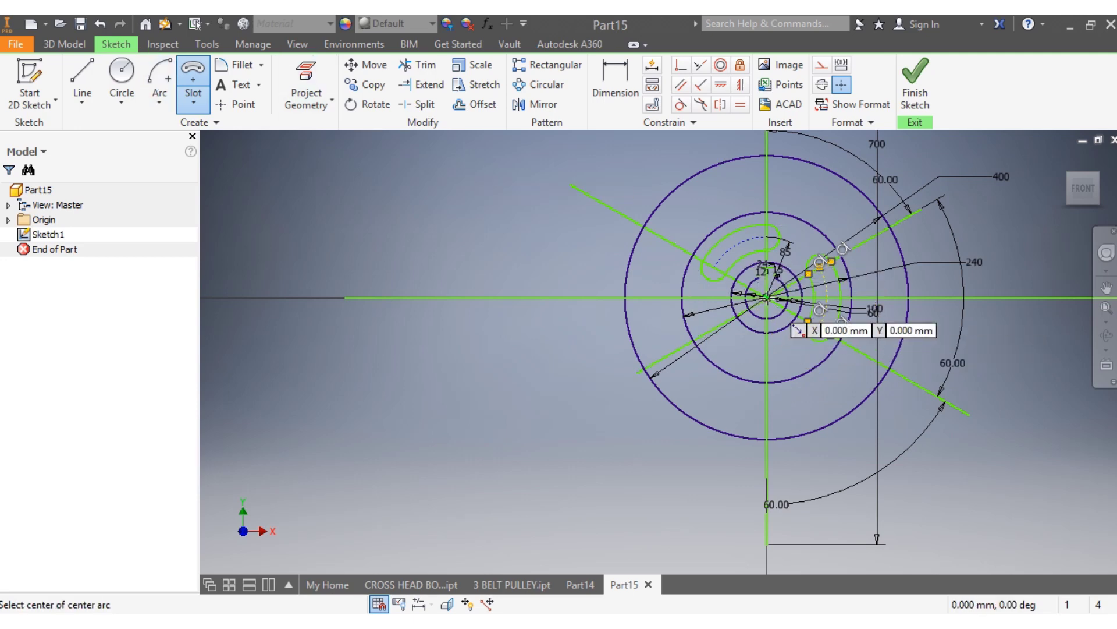
pyautogui.click(767, 297)
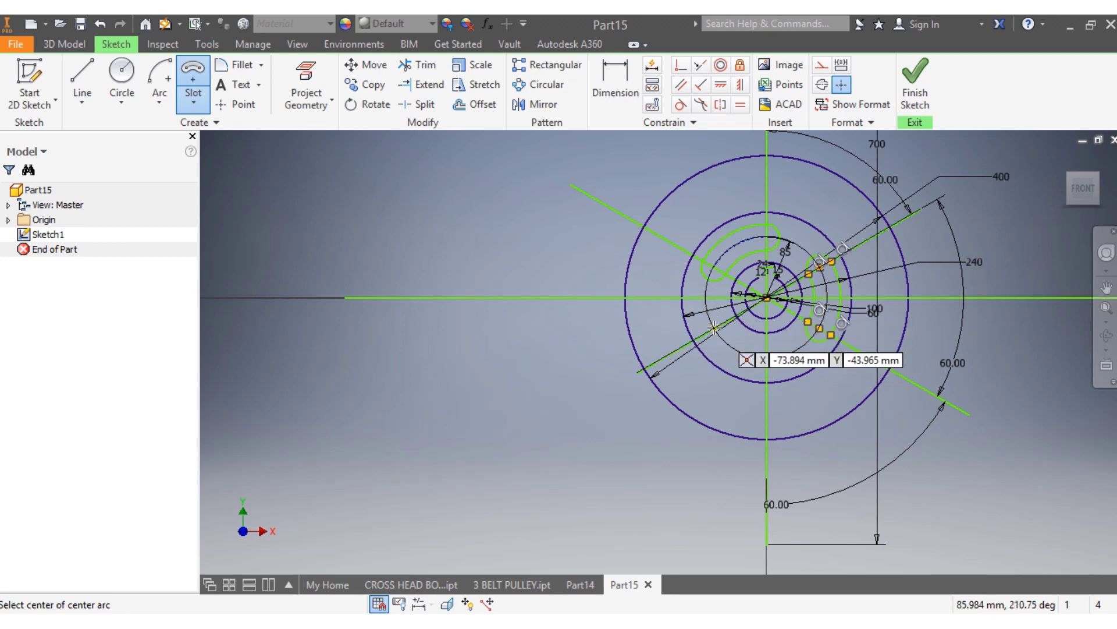
pyautogui.click(714, 327)
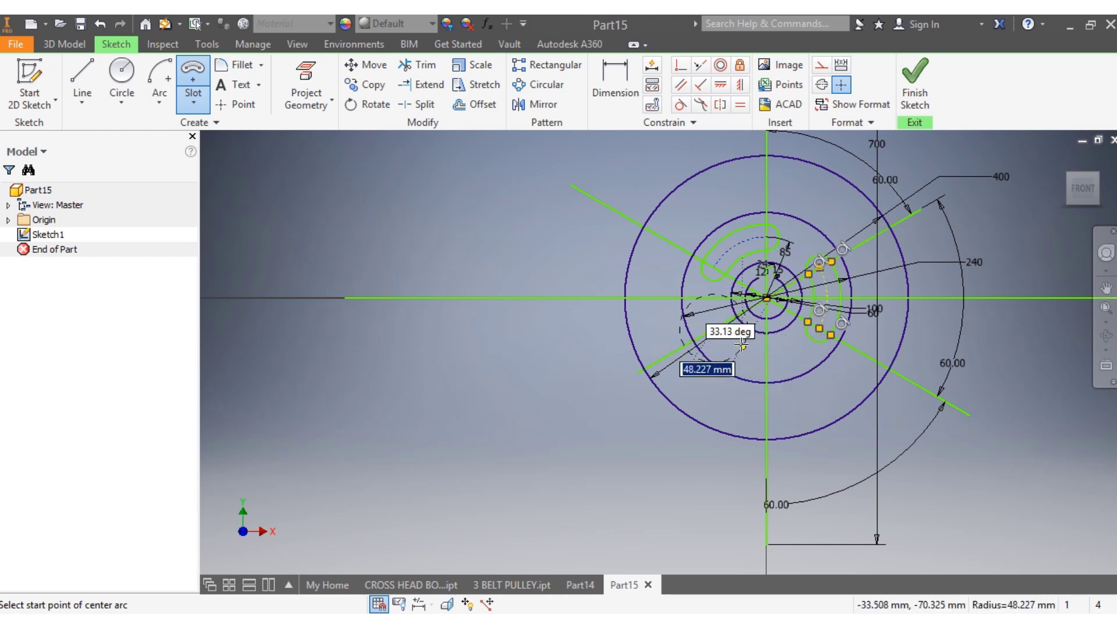
pyautogui.press('Escape')
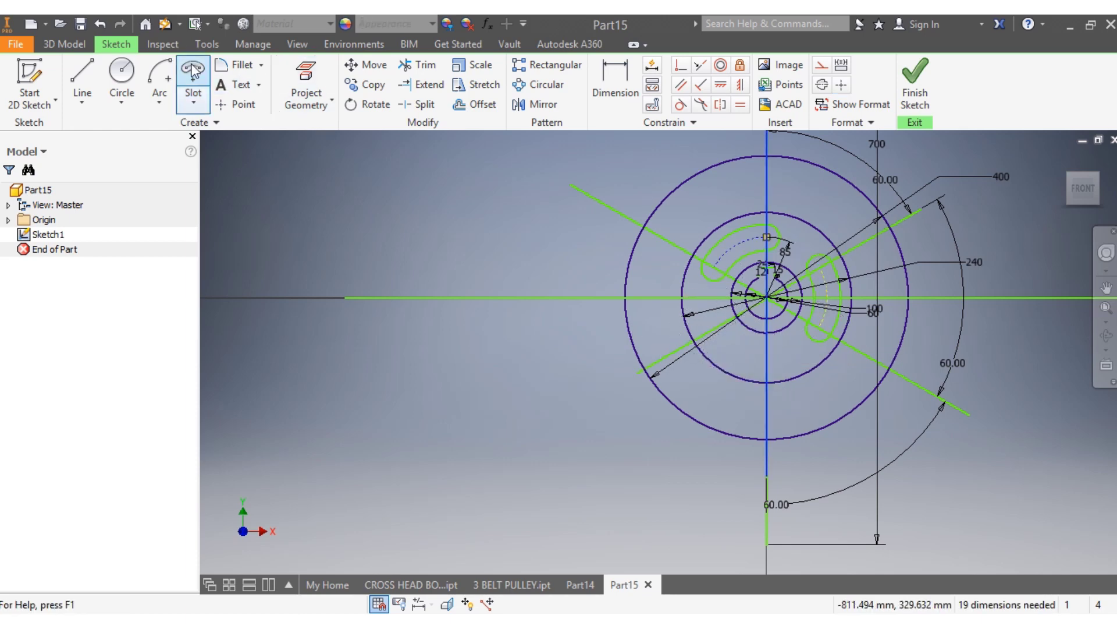
# Sketch a third centre point arc slot about the circles' centre, from the lower vertical line to the lower-left diagonal, matching the other slots
pyautogui.click(195, 70)
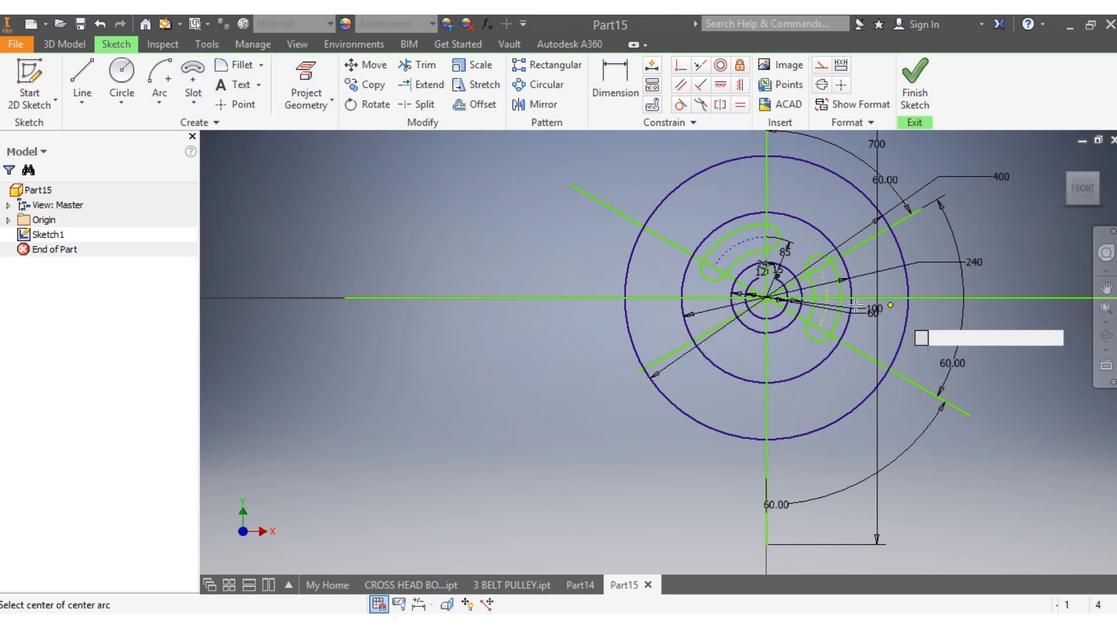
pyautogui.click(768, 297)
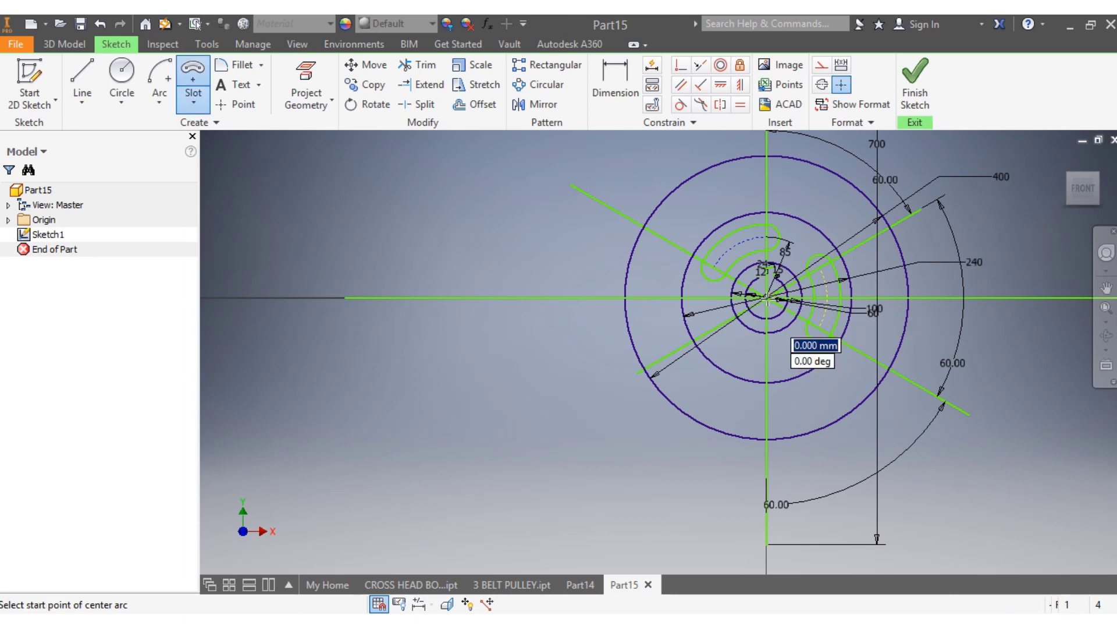
pyautogui.click(768, 357)
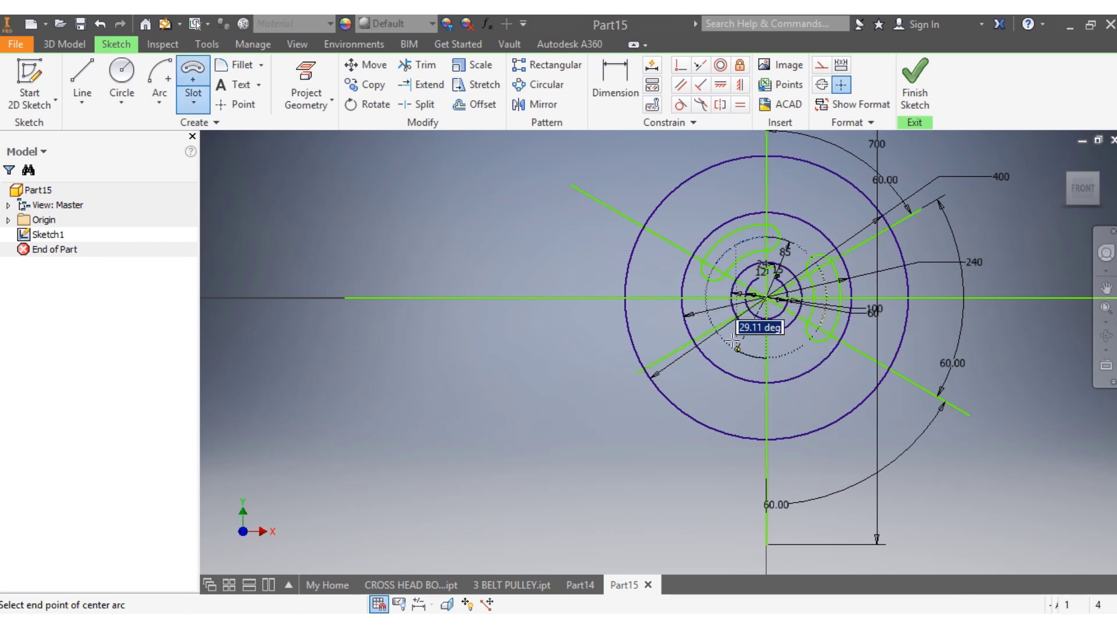
pyautogui.click(716, 329)
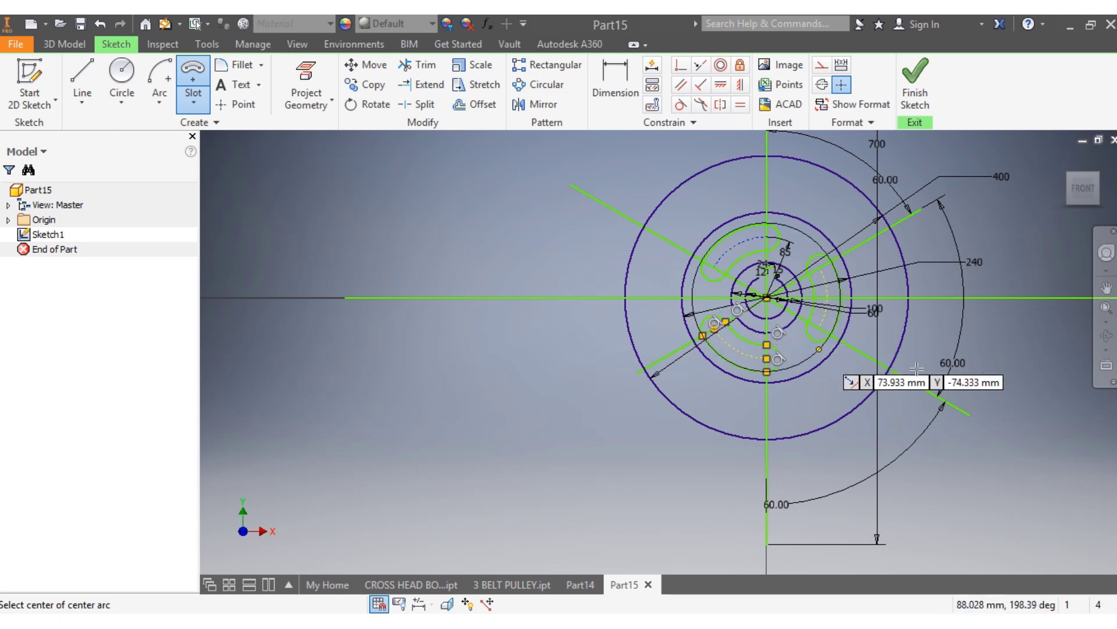
pyautogui.scroll(2, 890, 323)
pyautogui.scroll(-5, 889, 323)
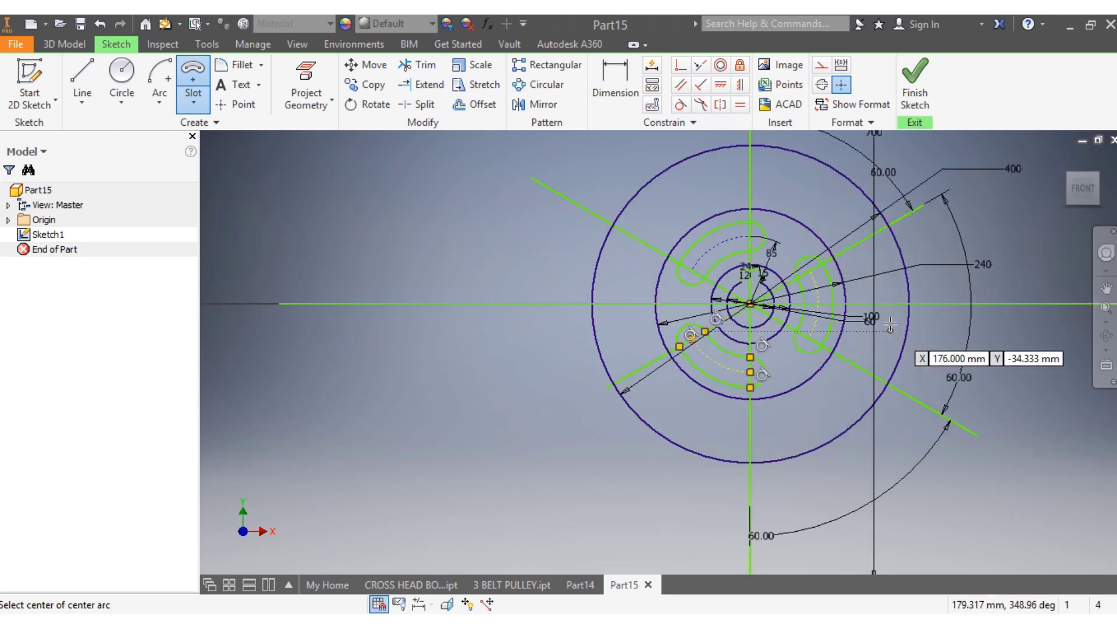
pyautogui.scroll(3, 757, 332)
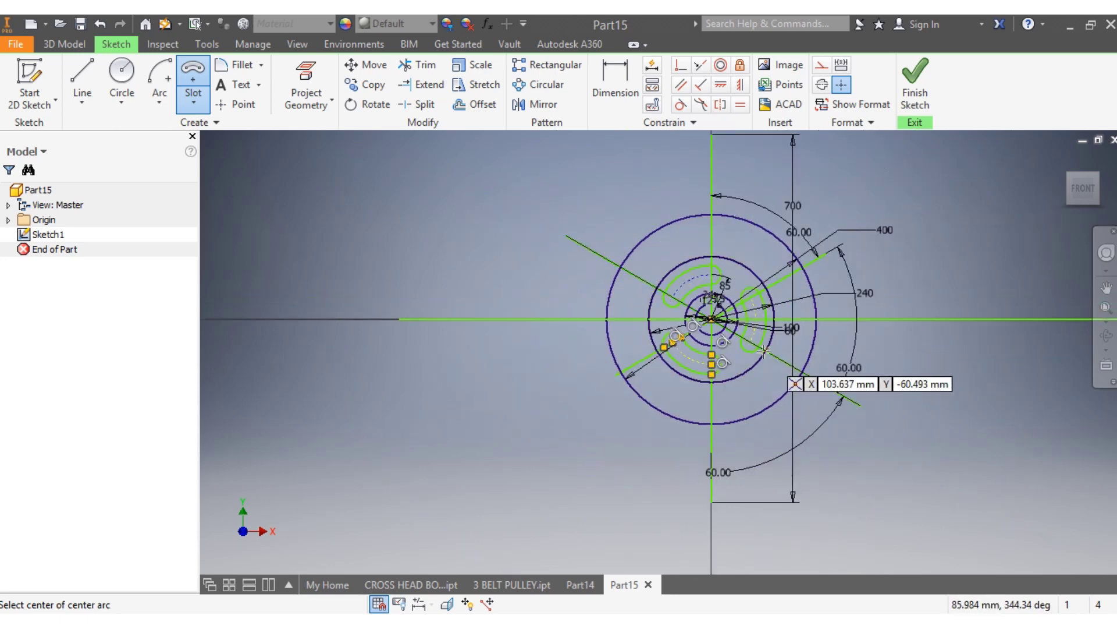
pyautogui.scroll(-2, 811, 317)
pyautogui.scroll(2, 815, 314)
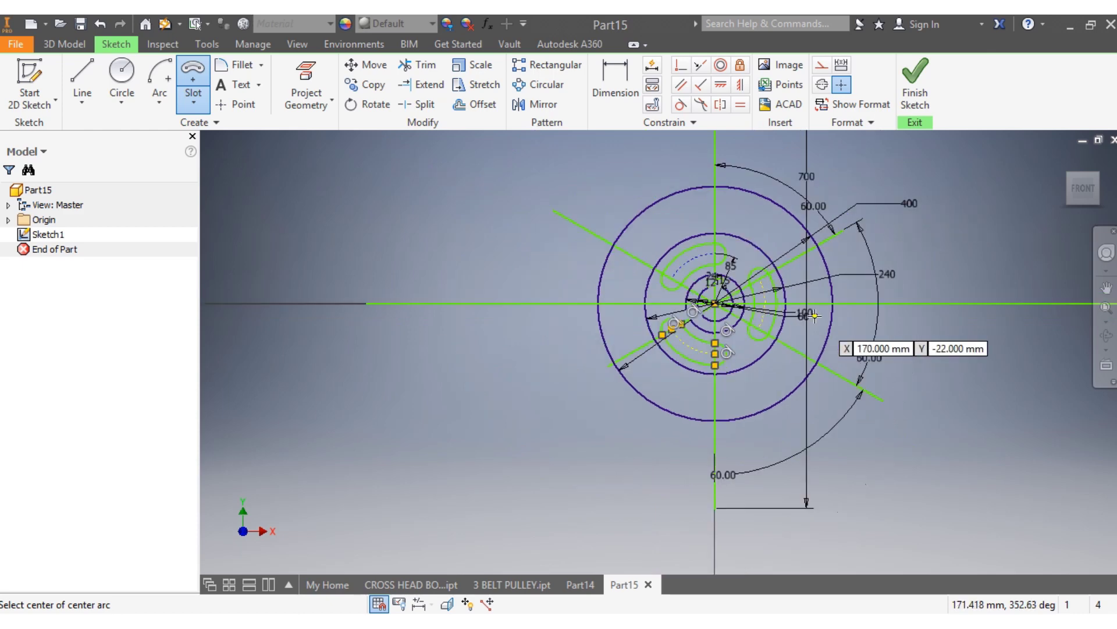
pyautogui.press('Escape')
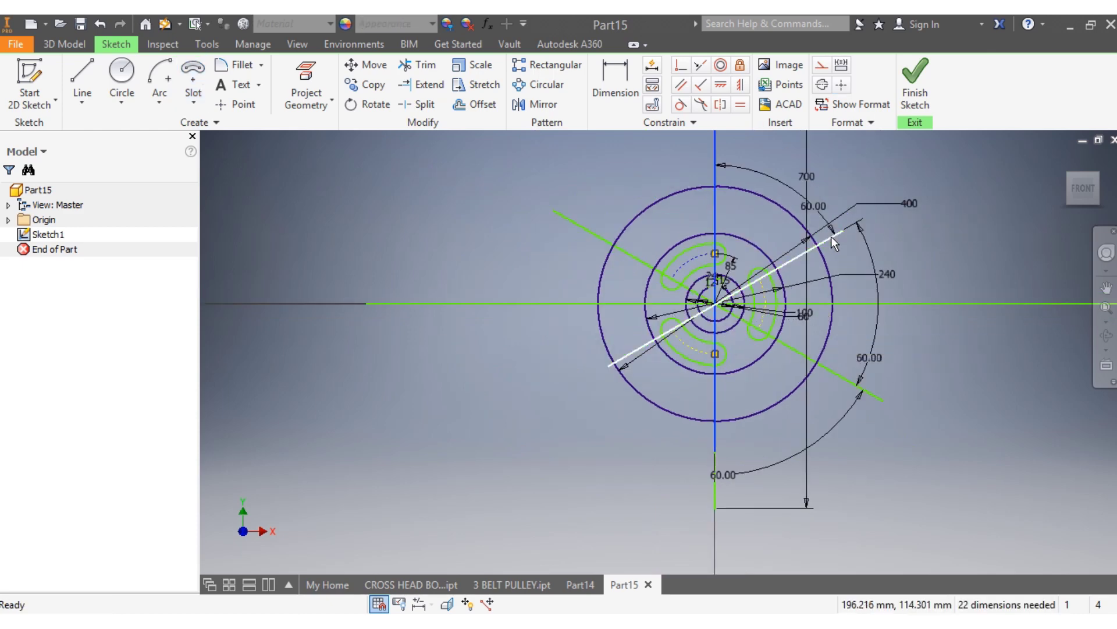
# Delete the diagonal, horizontal and vertical centre lines from the sketch and finish the sketch
pyautogui.click(831, 236)
pyautogui.press('Delete')
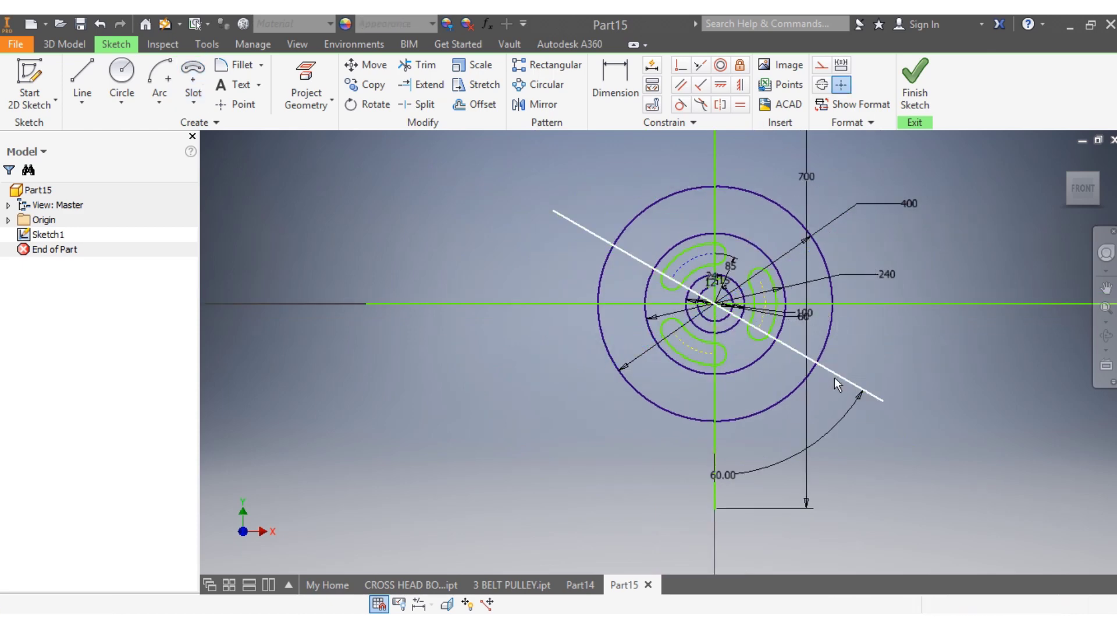
pyautogui.click(835, 377)
pyautogui.press('Delete')
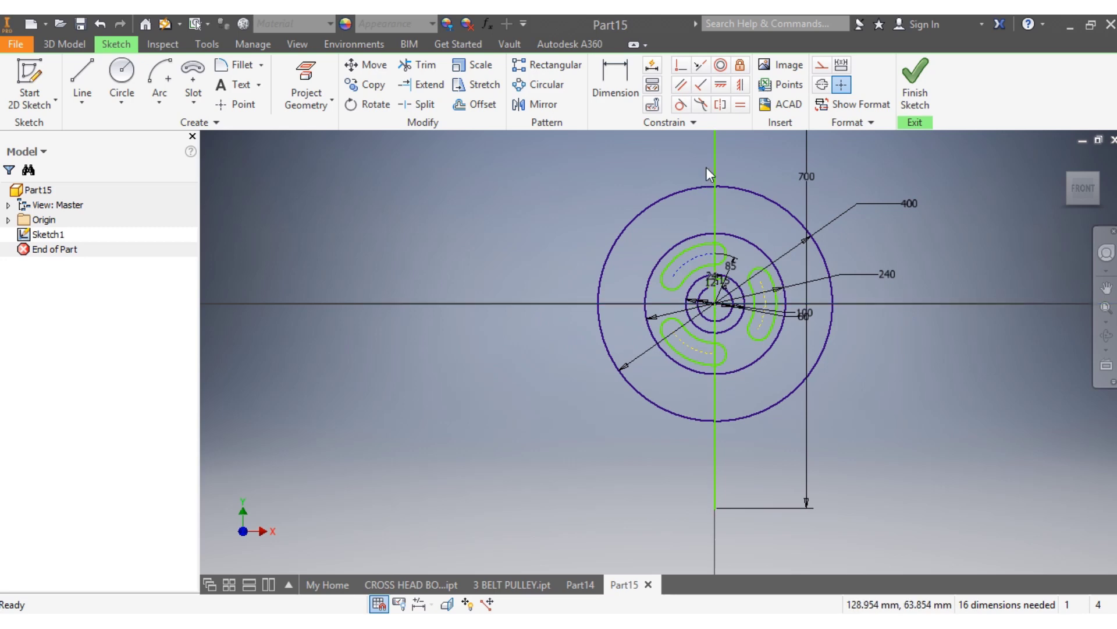
pyautogui.click(716, 156)
pyautogui.press('Delete')
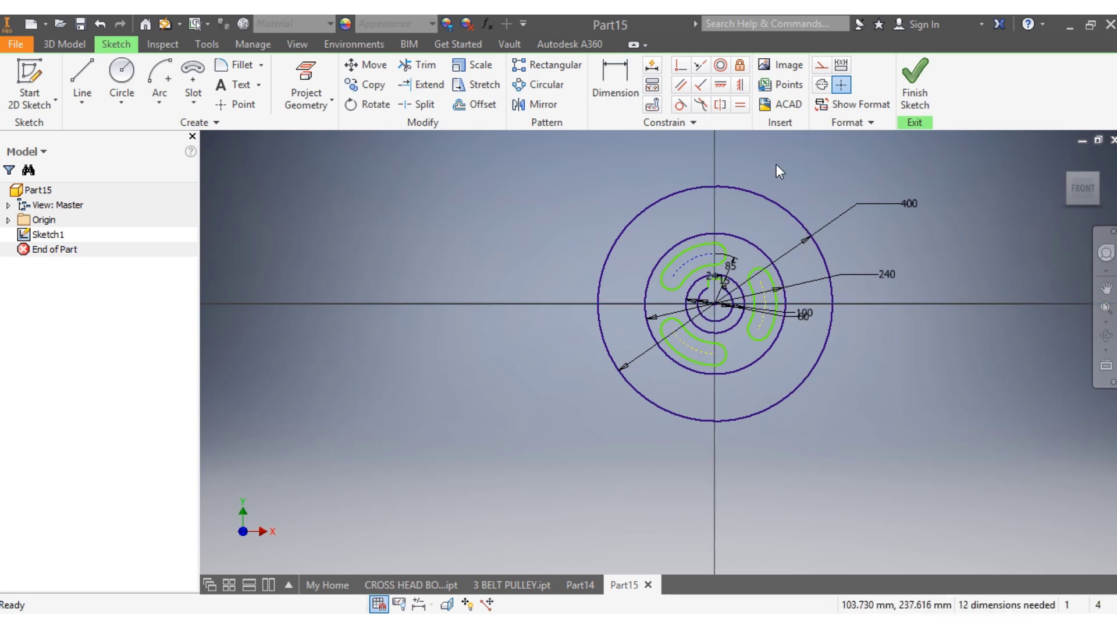
pyautogui.click(920, 91)
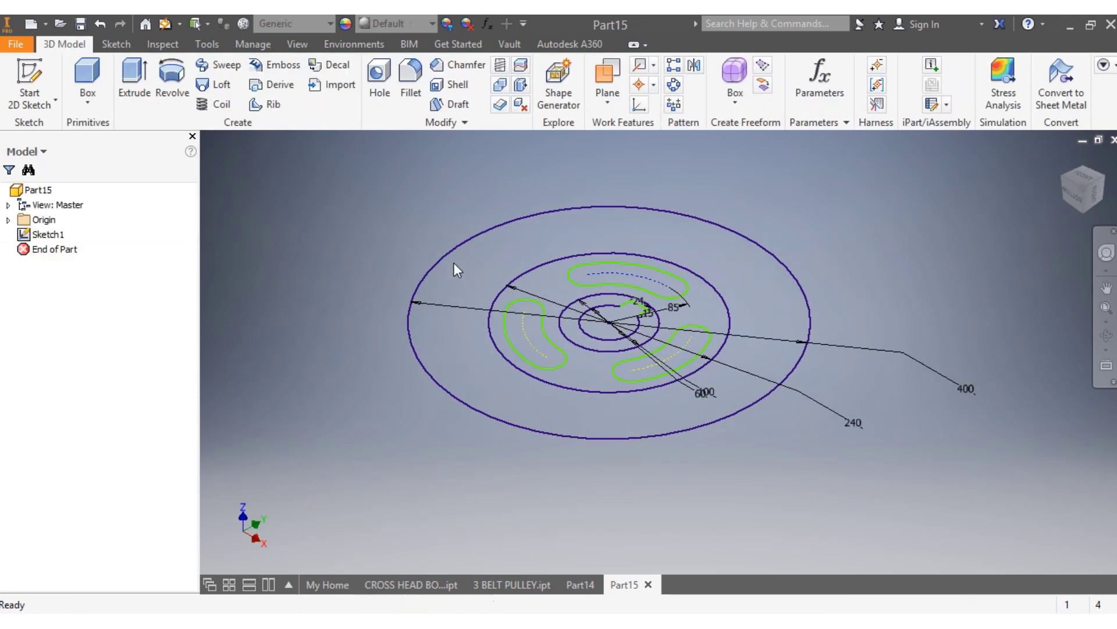
# Extrude the outer ring between the 400 mm and 240 mm circles symmetrically by 100 mm
pyautogui.click(138, 86)
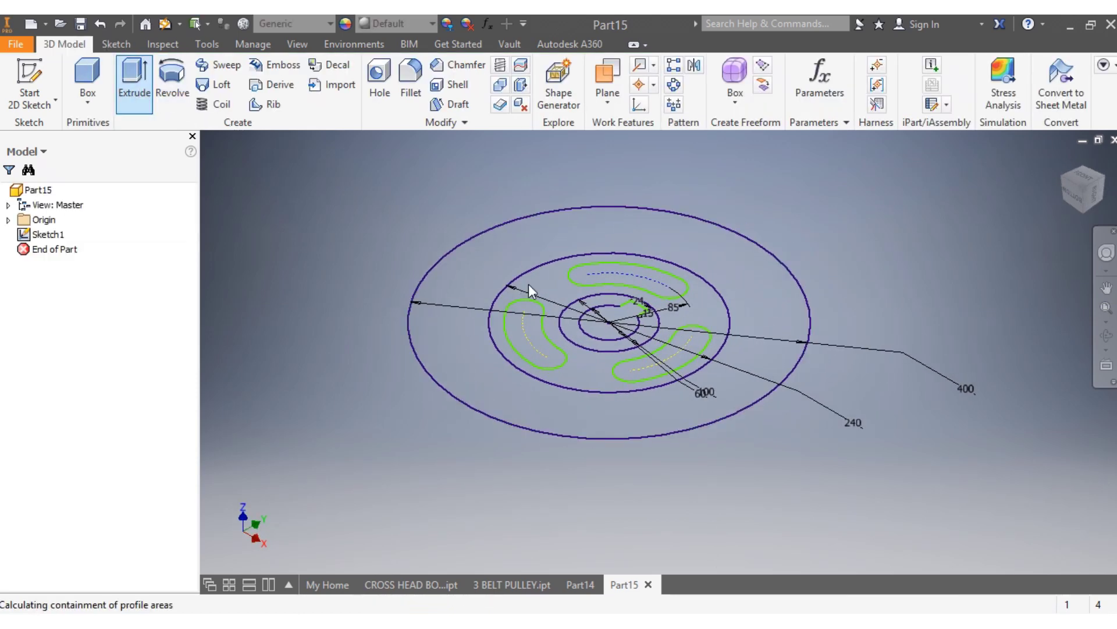
pyautogui.click(565, 415)
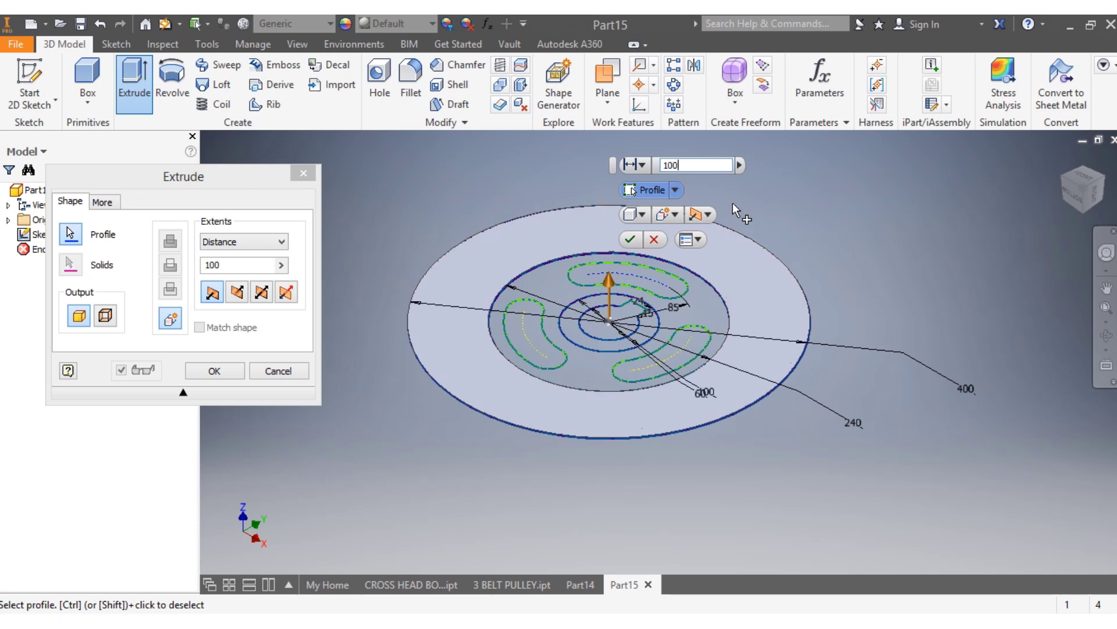
pyautogui.click(263, 300)
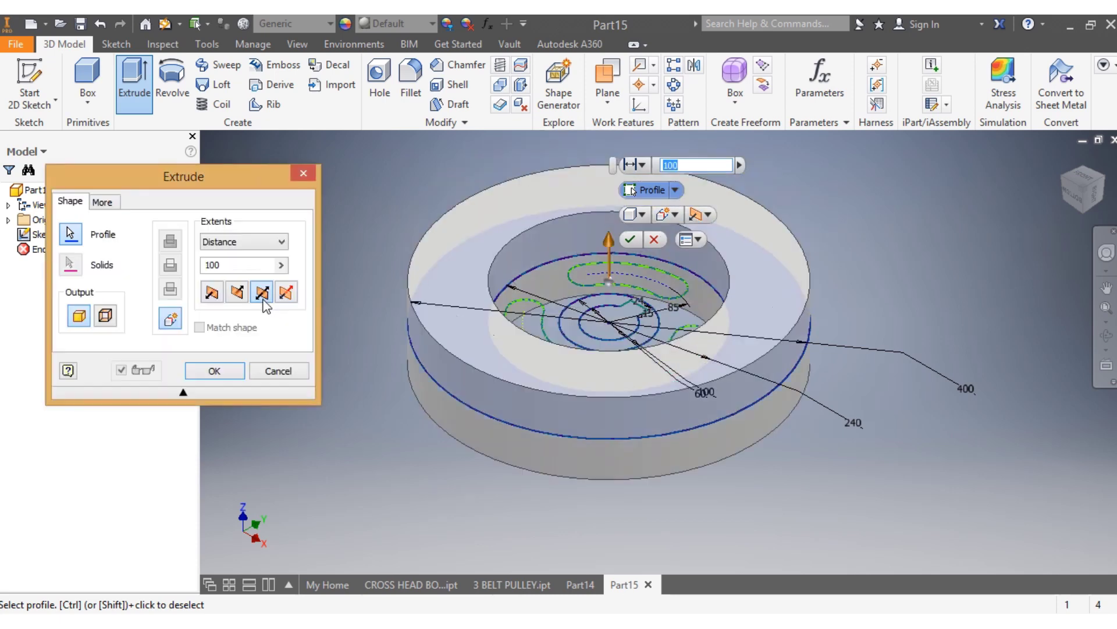
pyautogui.click(218, 377)
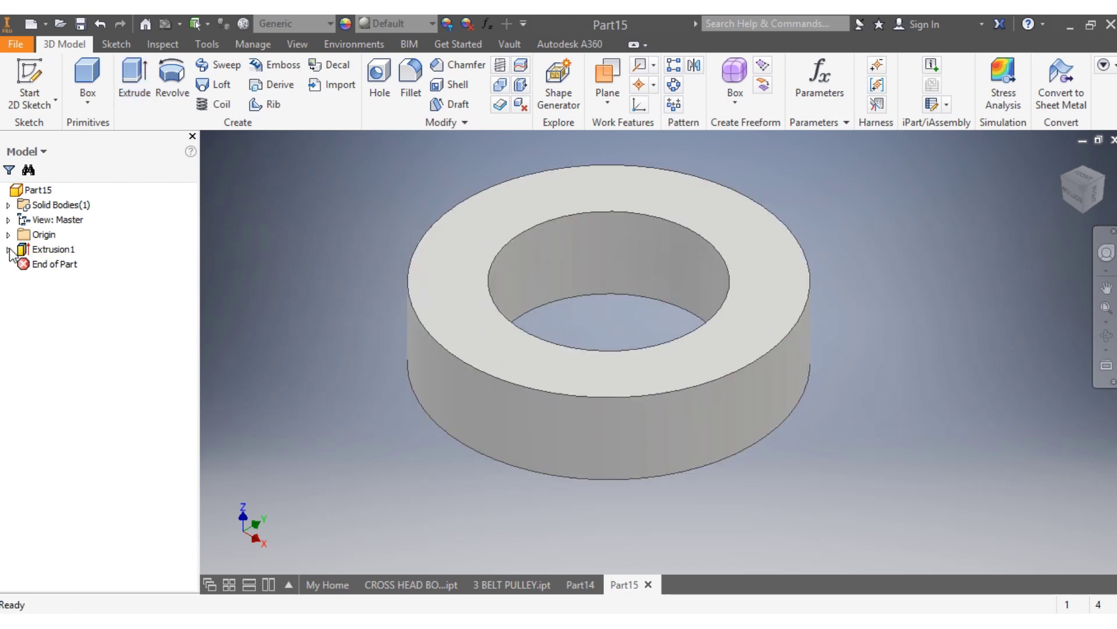
# Make Sketch1 under Extrusion1 visible again for reuse
pyautogui.click(8, 249)
pyautogui.rightClick(41, 265)
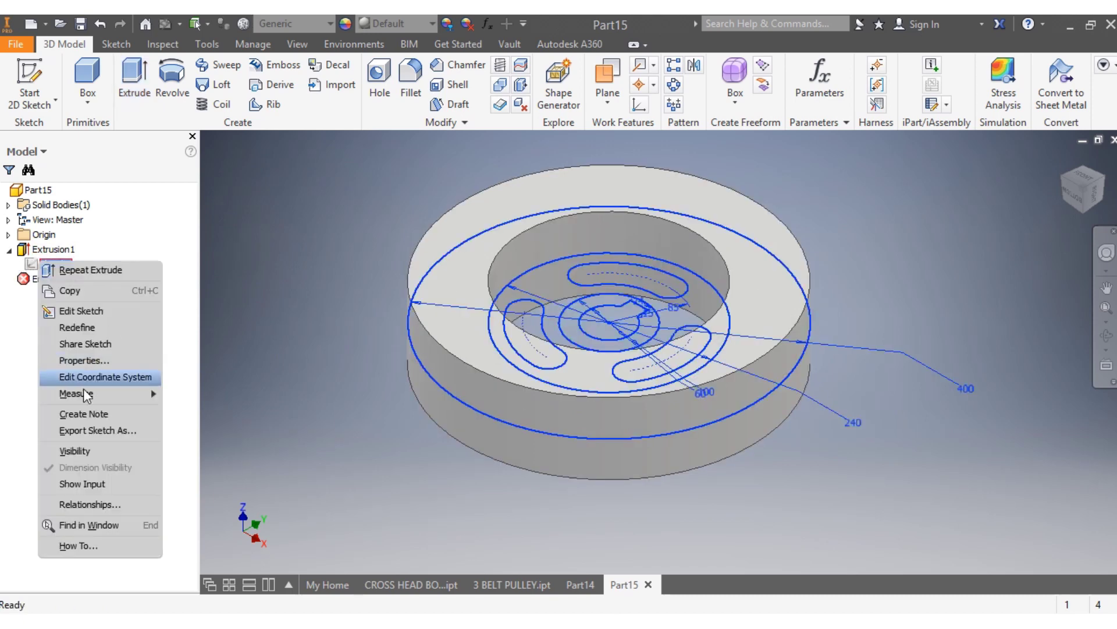
pyautogui.click(76, 452)
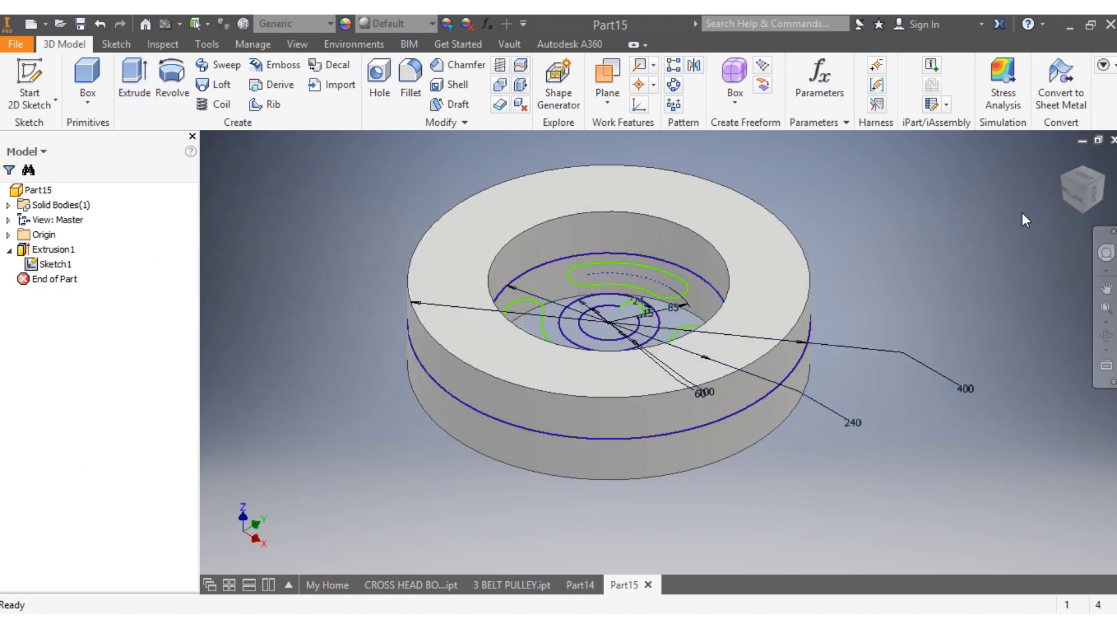
# Extrude the web between the 240 mm and 100 mm circles symmetrically by 30 mm, leaving the three arc slots open
pyautogui.click(1084, 174)
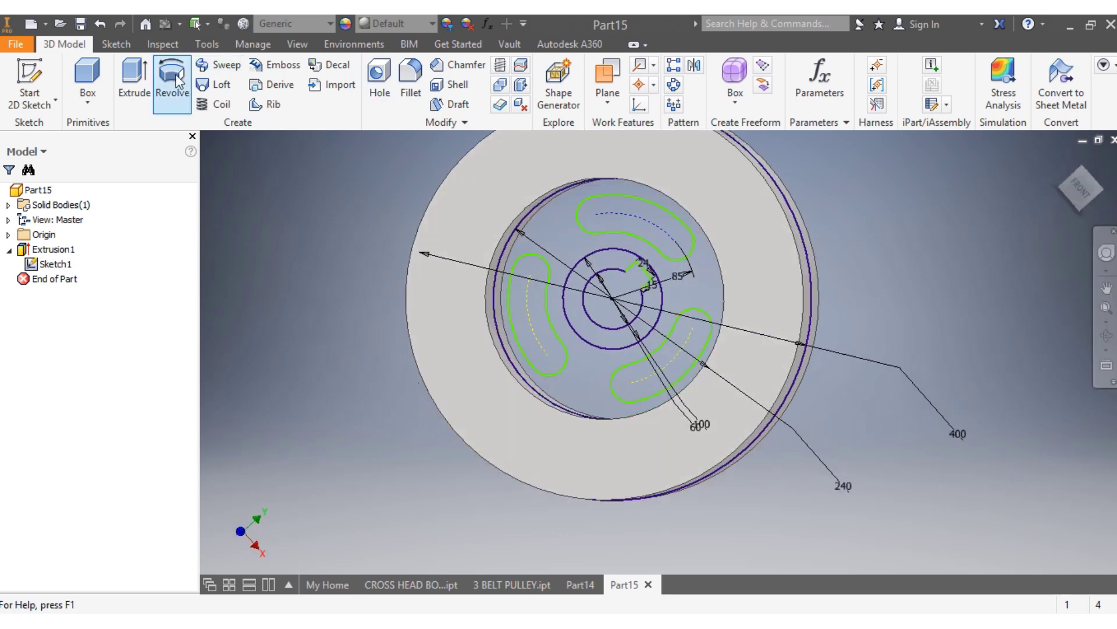
pyautogui.click(124, 99)
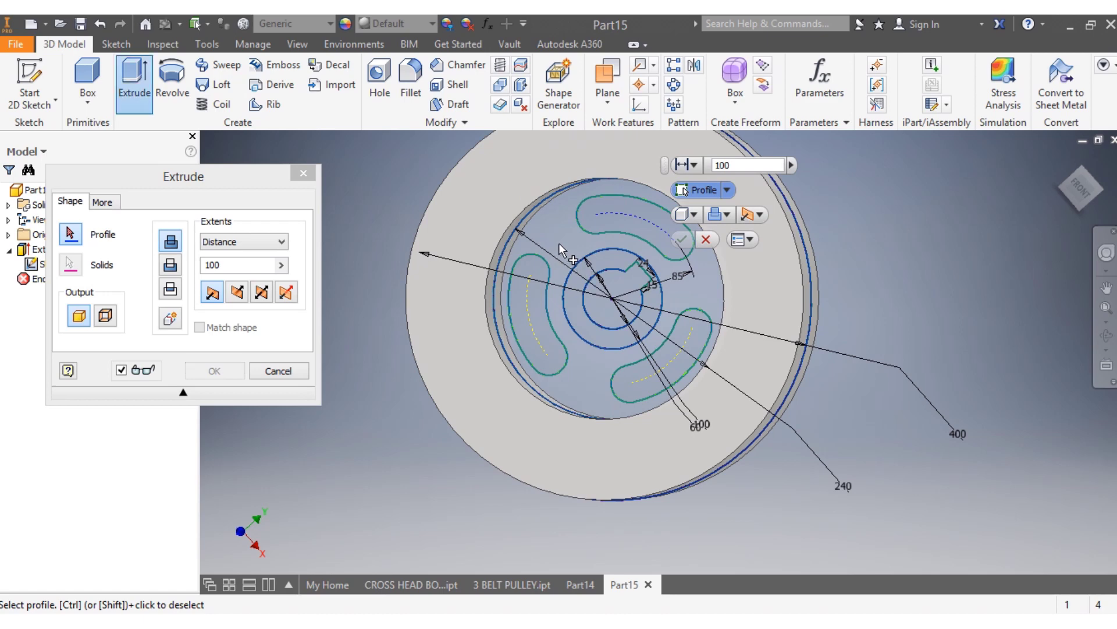
pyautogui.click(558, 243)
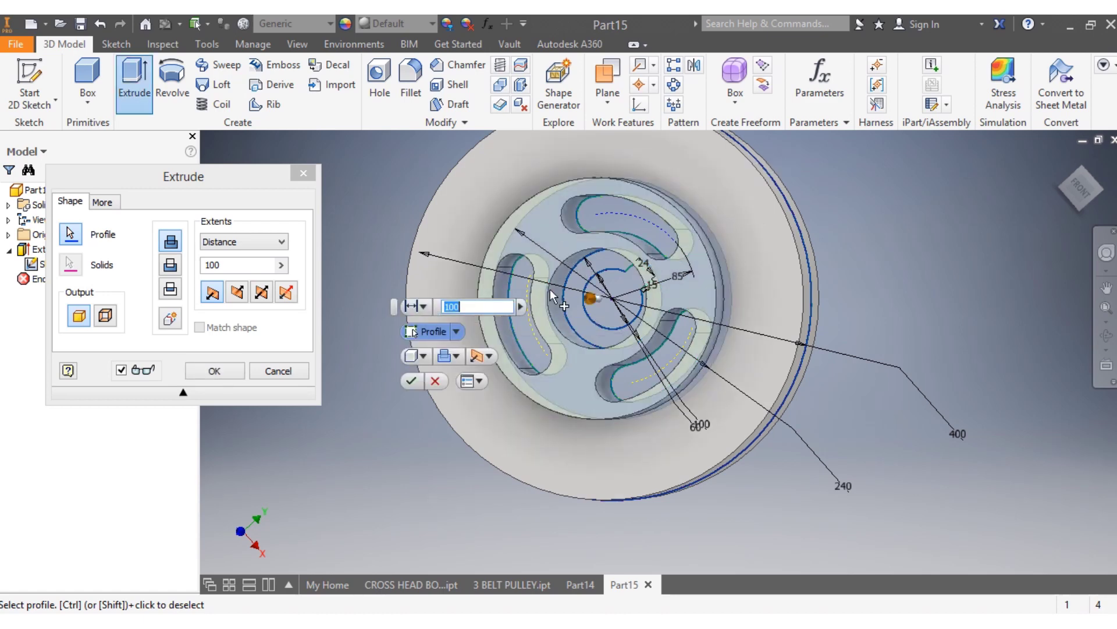
pyautogui.write('30')
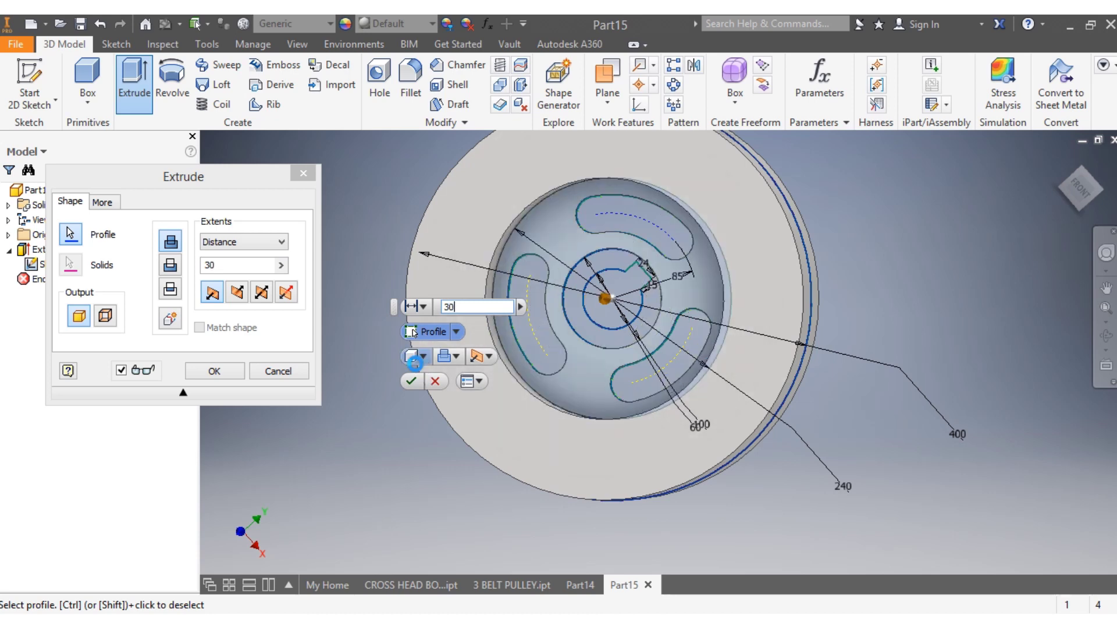
pyautogui.click(476, 356)
pyautogui.click(476, 355)
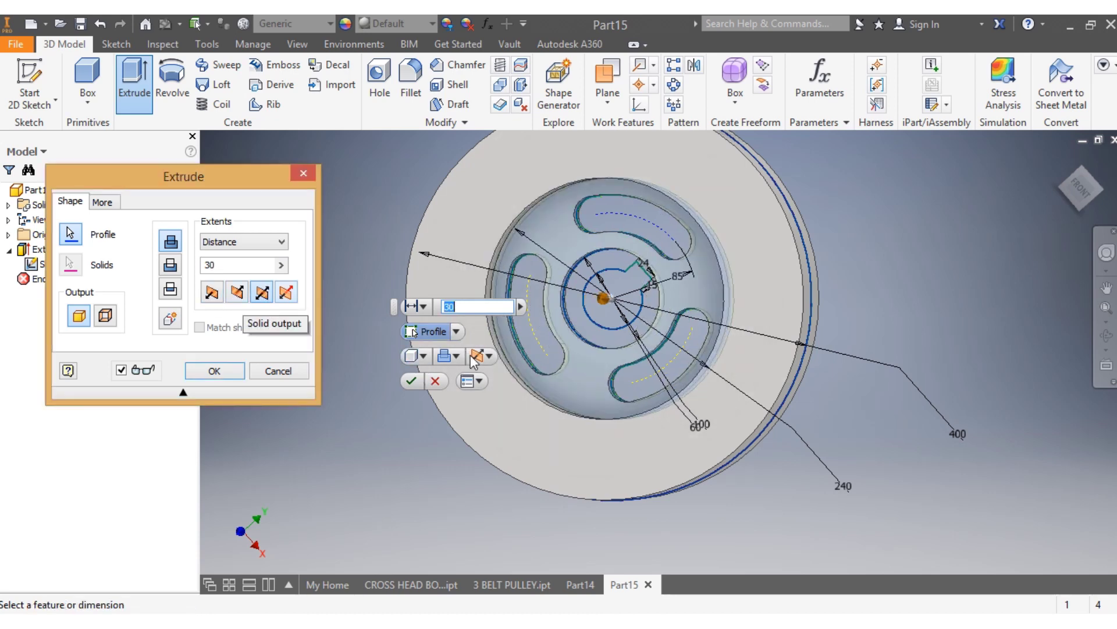
pyautogui.click(410, 381)
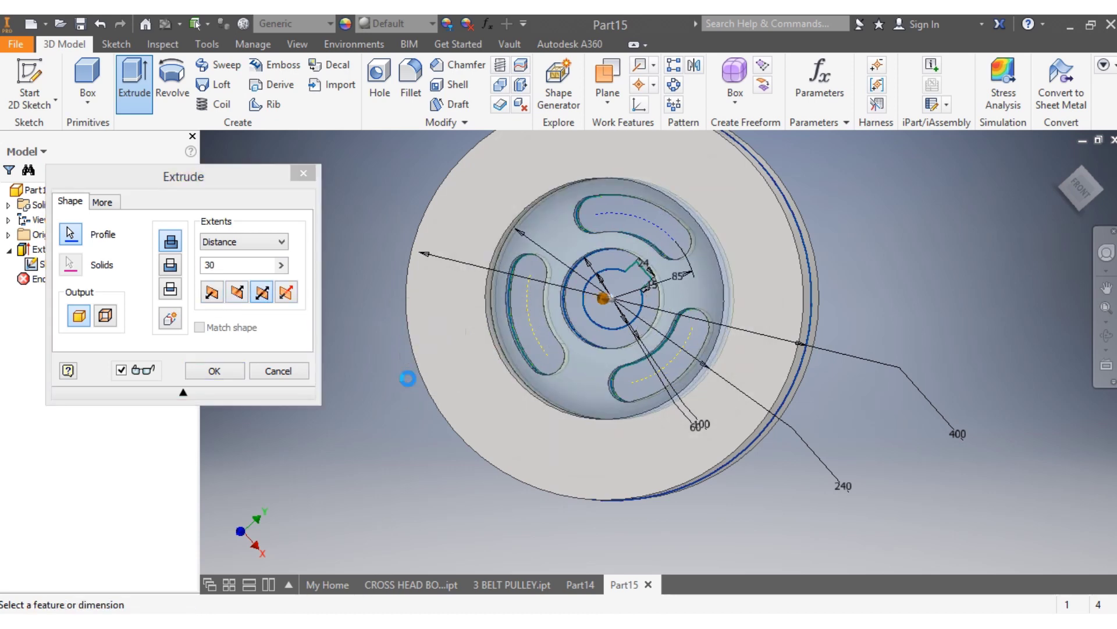
# Extrude the hub ring between the 100 mm circle and the 60 mm keyed bore symmetrically by 100 mm
pyautogui.click(146, 87)
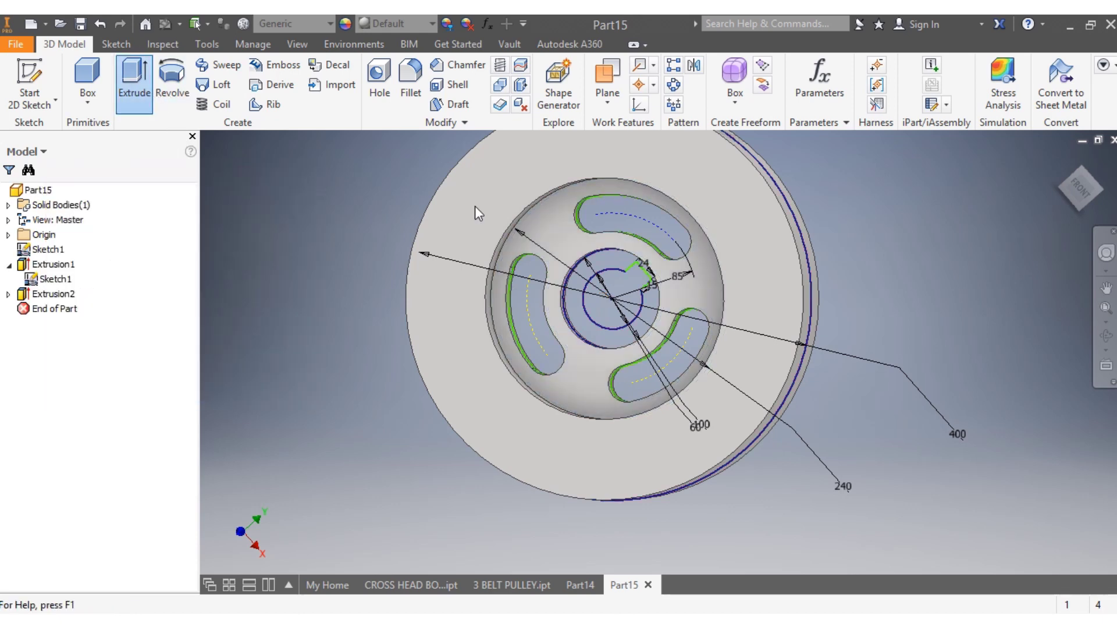
pyautogui.click(605, 263)
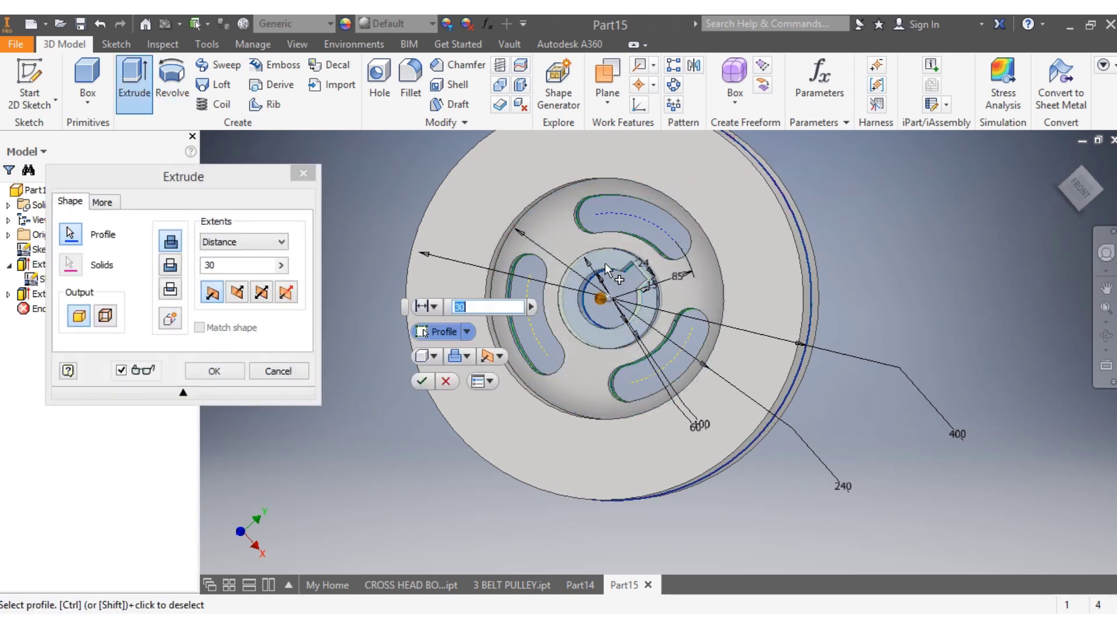
pyautogui.write('1')
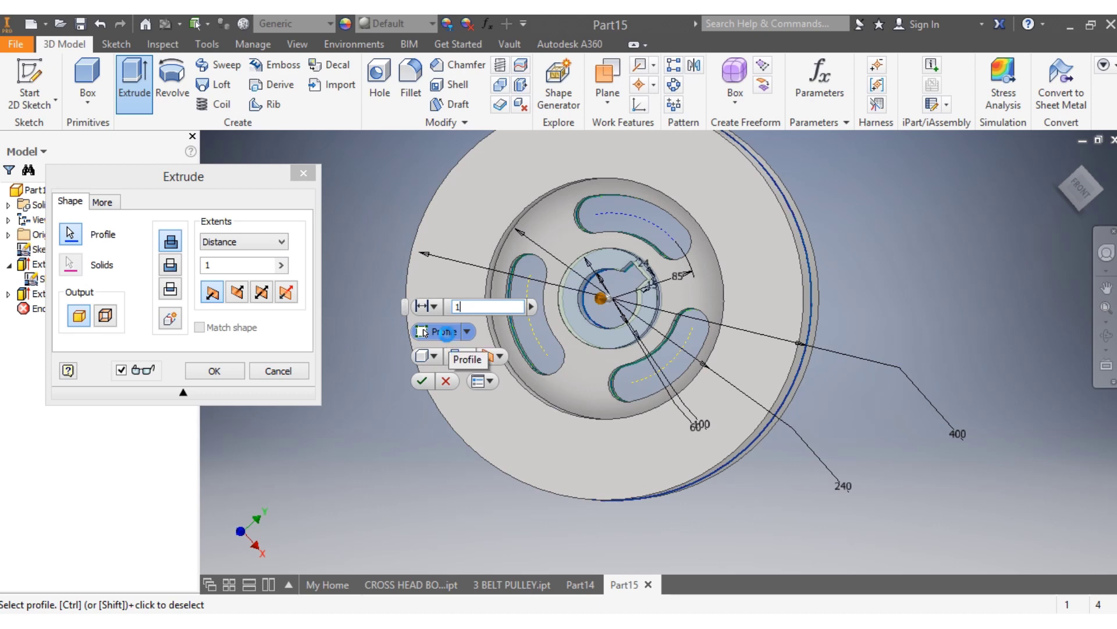
pyautogui.write('00')
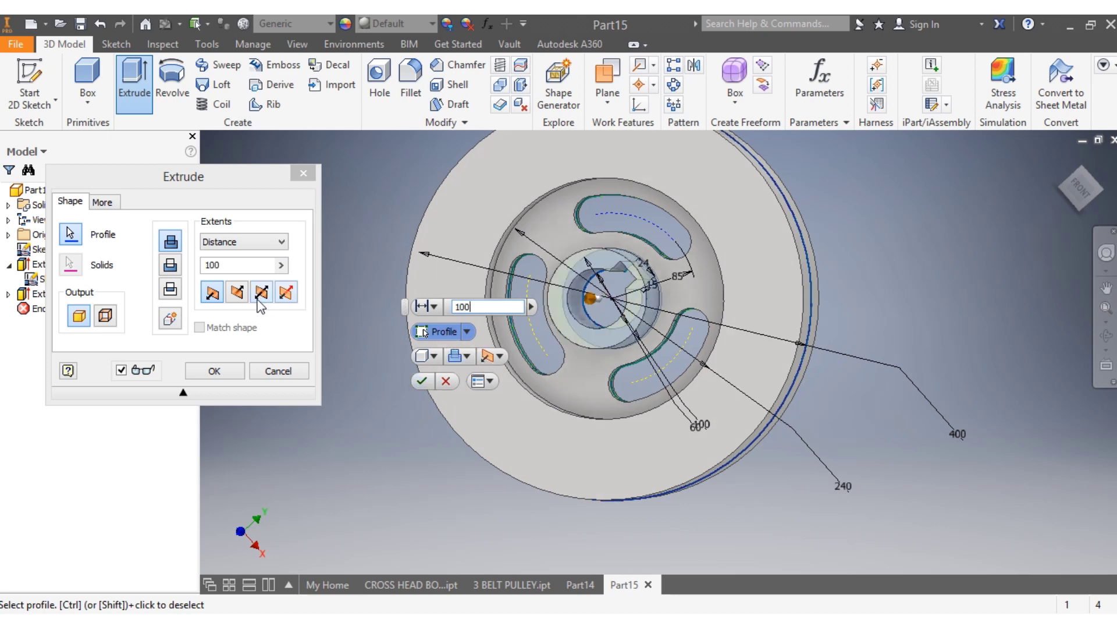
pyautogui.click(261, 292)
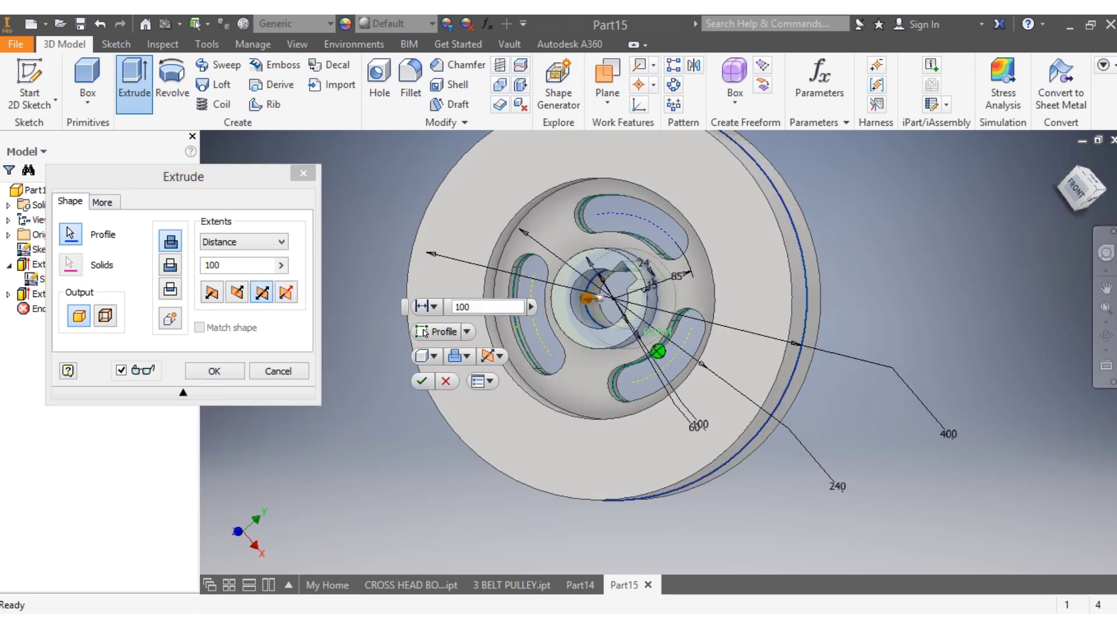
pyautogui.keyDown('shift'); pyautogui.moveTo(641, 314); pyautogui.dragTo(465, 314, button='middle'); pyautogui.keyUp('shift')
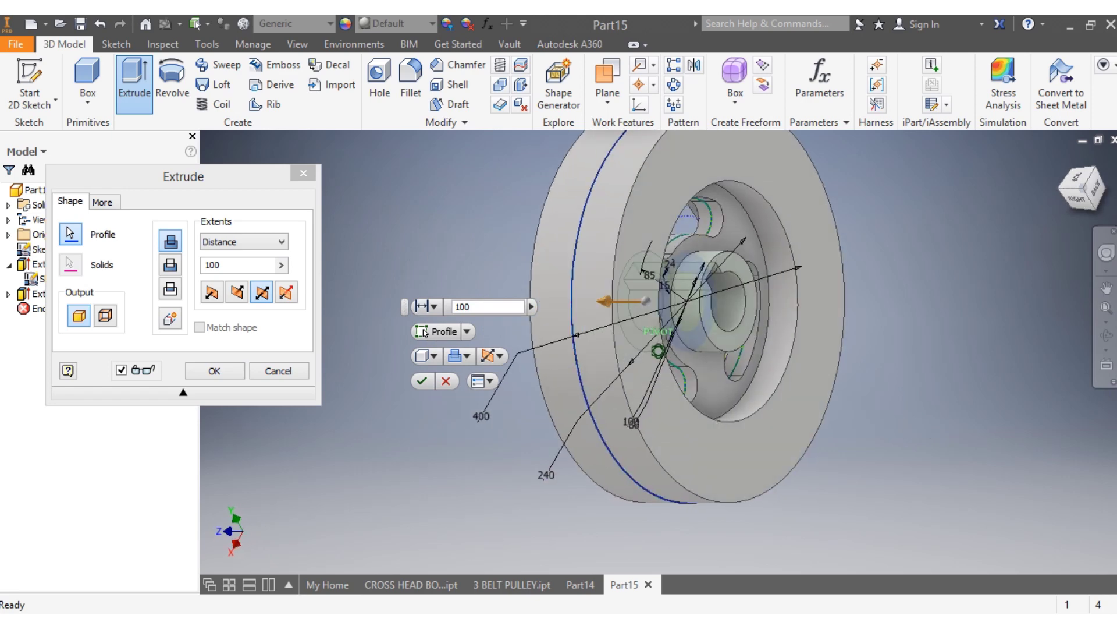
pyautogui.click(415, 382)
# Examine the extruded pulley and the finished reference model in 3 BELT PULLEY.ipt, and return to Part15
pyautogui.scroll(-5, 804, 284)
pyautogui.scroll(6, 840, 271)
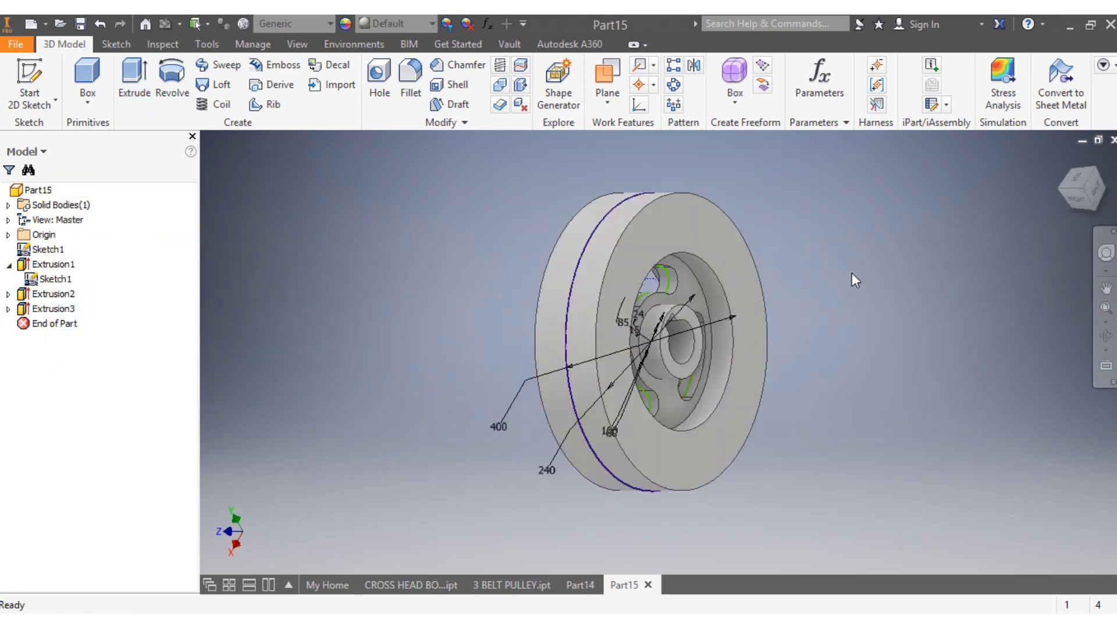
pyautogui.scroll(-3, 1036, 214)
pyautogui.click(1078, 197)
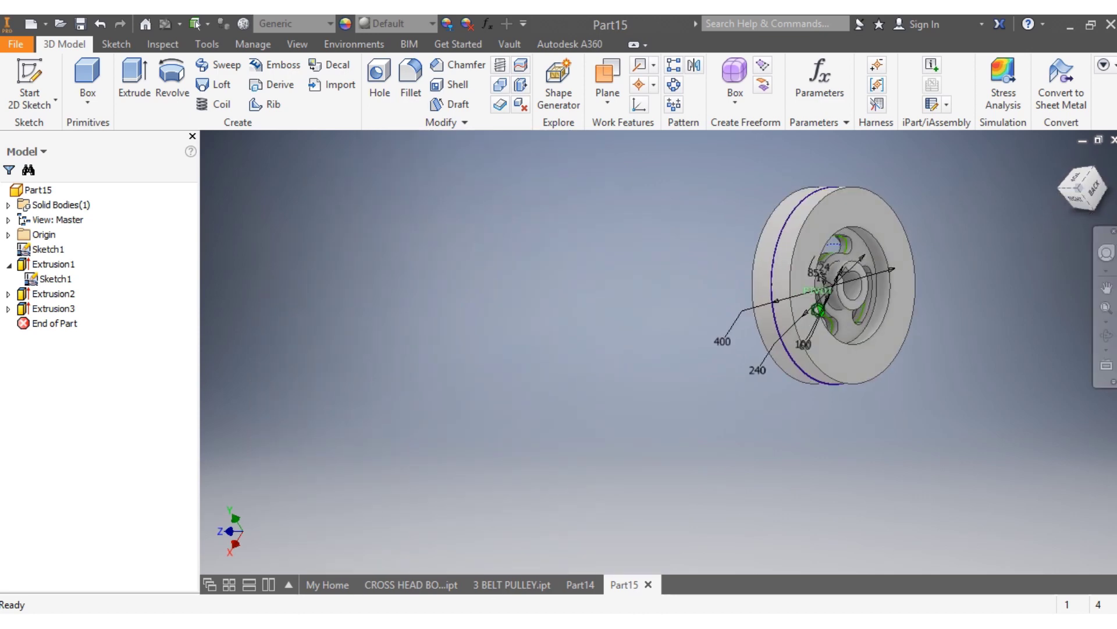
pyautogui.click(517, 583)
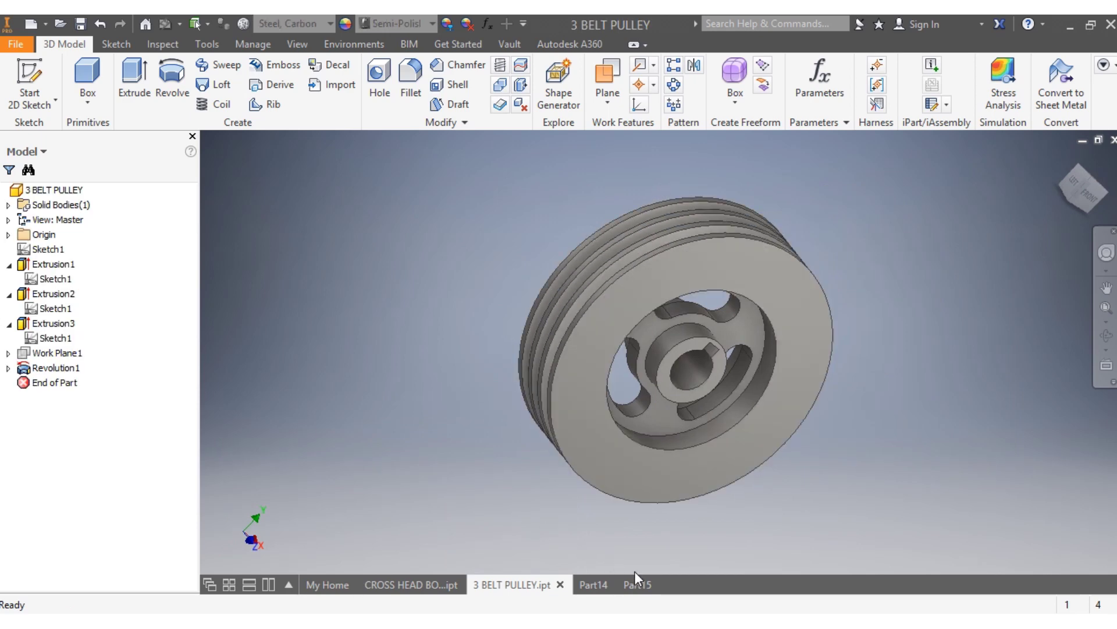
pyautogui.click(631, 585)
pyautogui.scroll(-3, 890, 379)
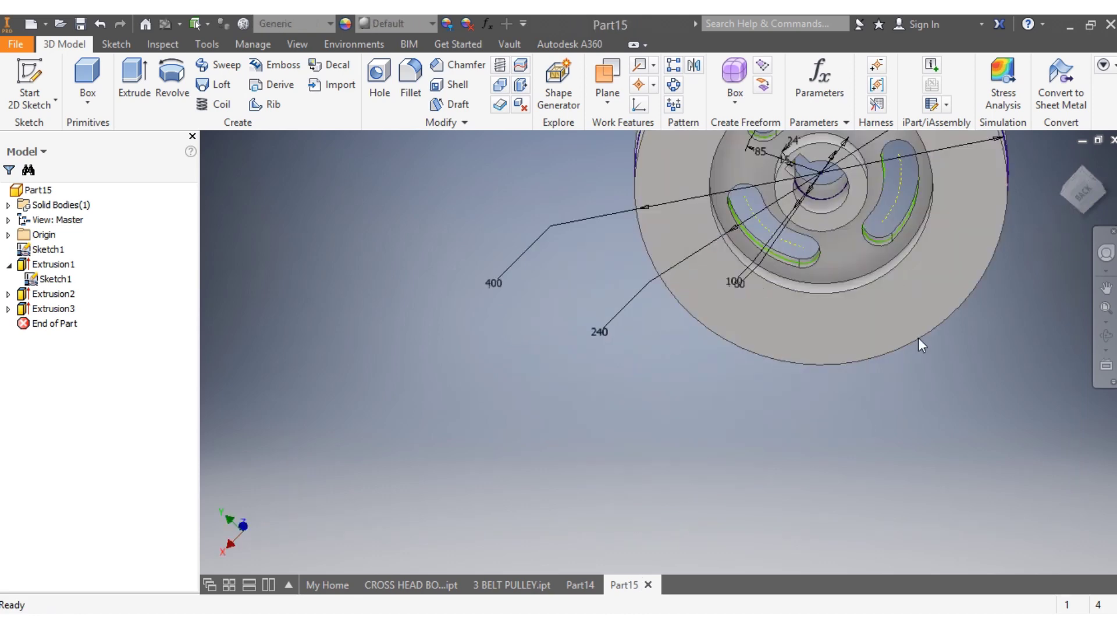
pyautogui.scroll(4, 937, 285)
pyautogui.scroll(-2, 969, 224)
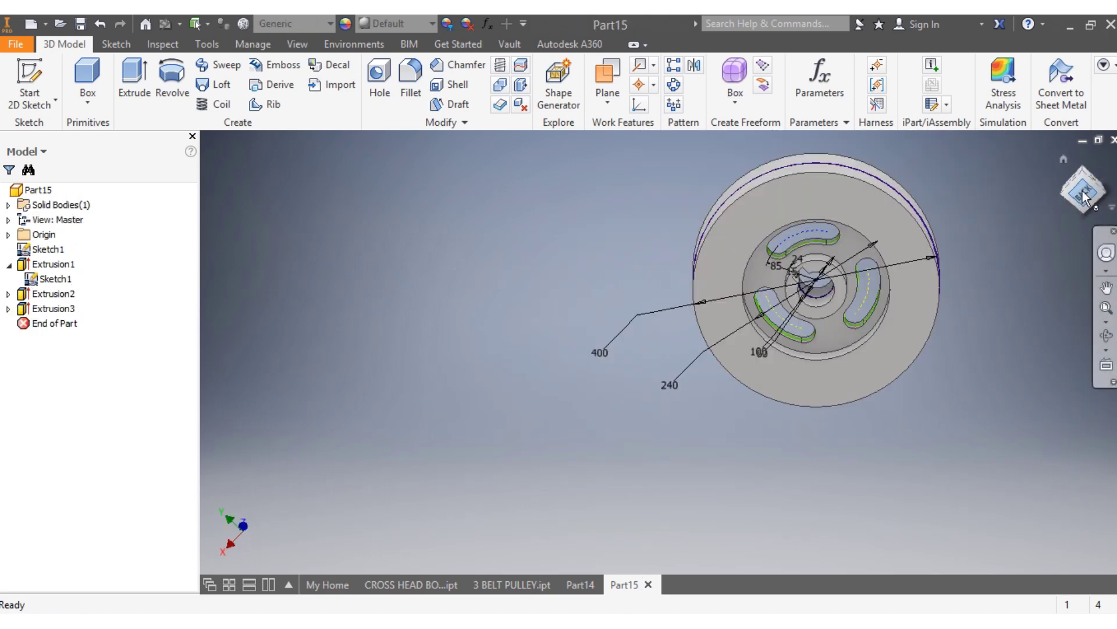
# Orient the pulley edge-on in its left side view and expand the part's origin planes and axes
pyautogui.moveTo(1083, 189); pyautogui.dragTo(1081, 238)
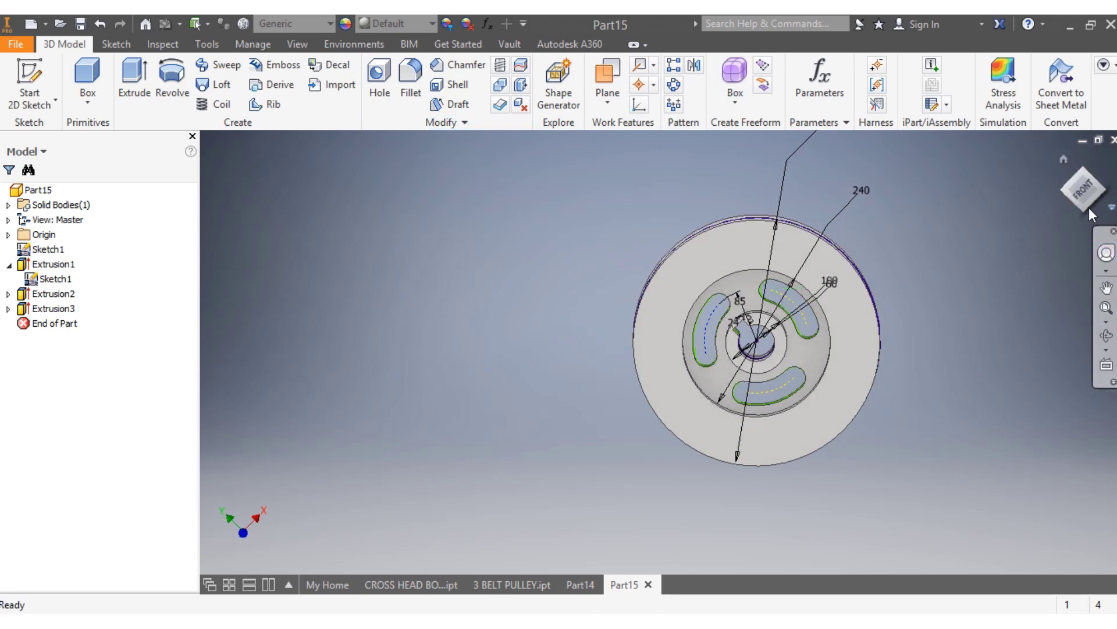
pyautogui.press('F6')
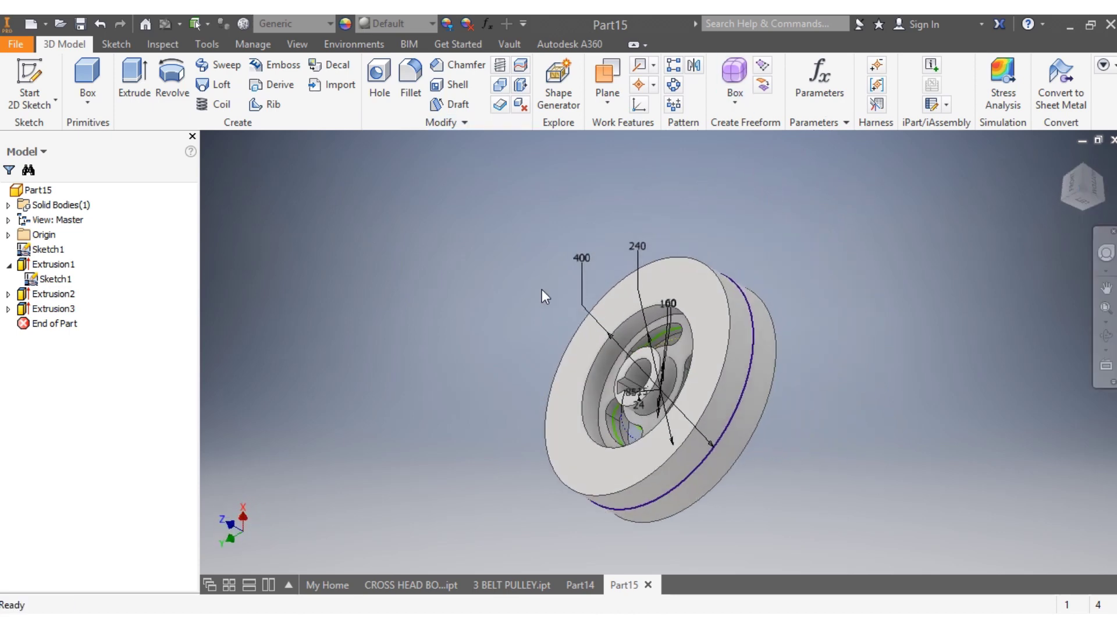
pyautogui.click(1078, 203)
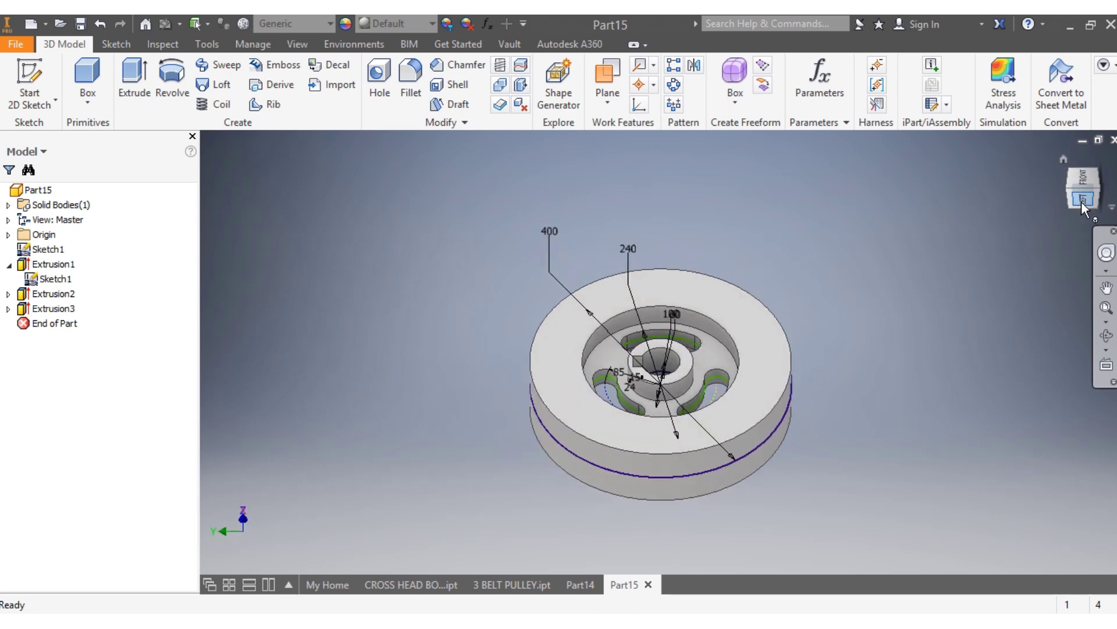
pyautogui.click(1099, 140)
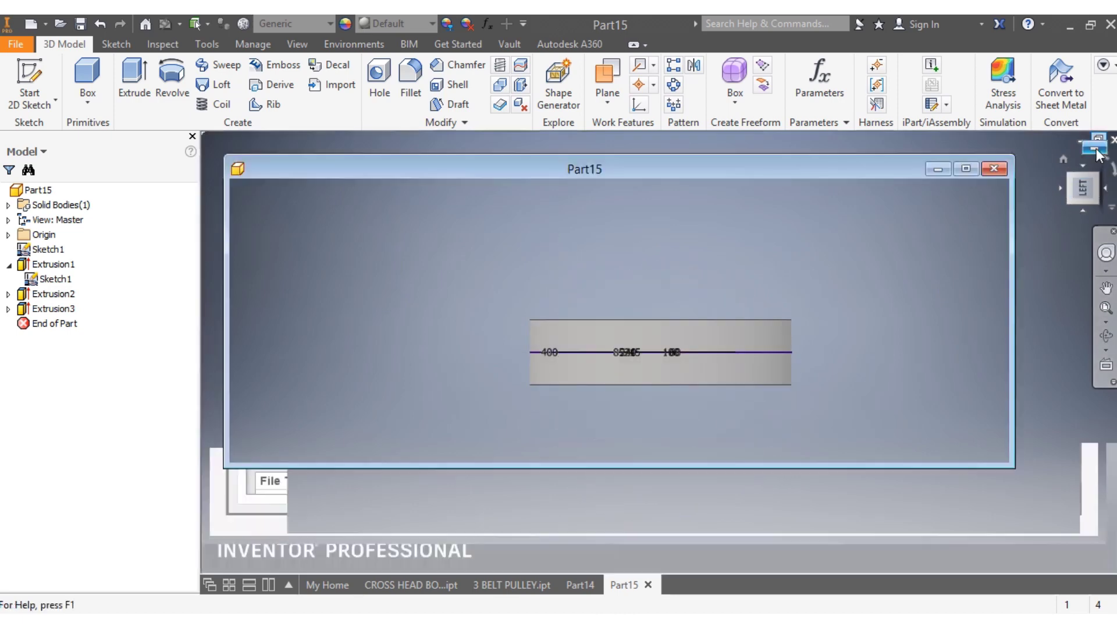
pyautogui.click(966, 170)
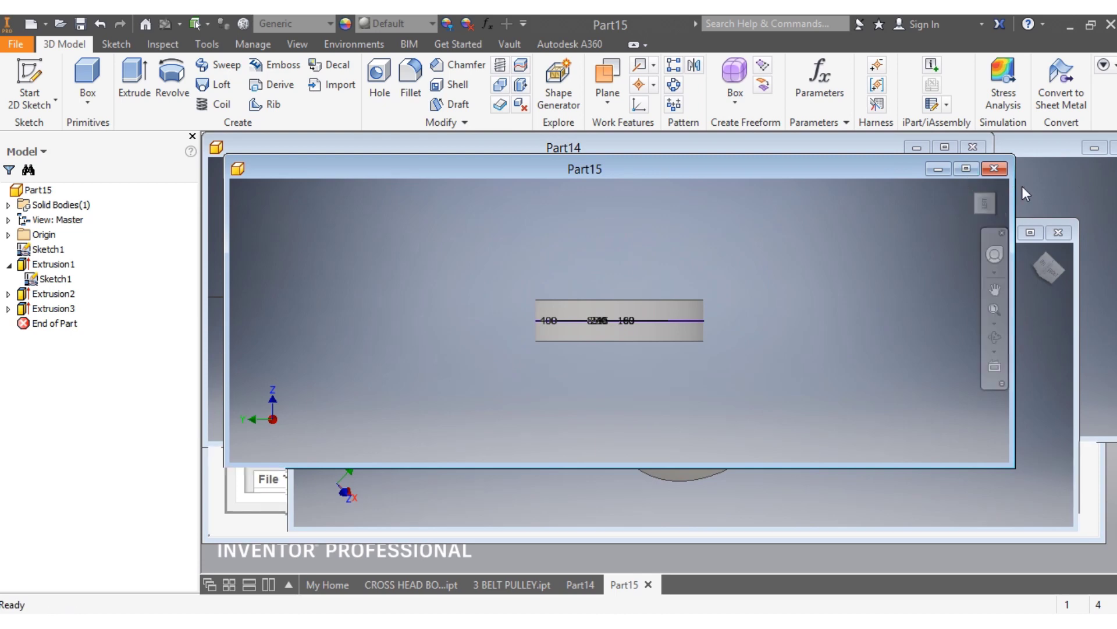
pyautogui.click(1102, 157)
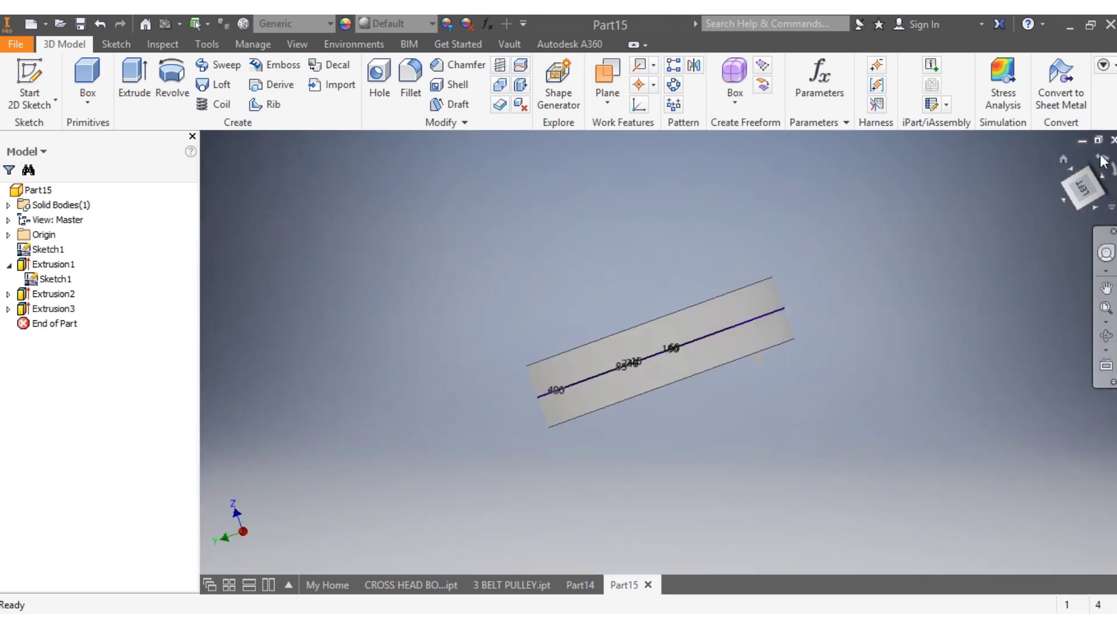
pyautogui.click(8, 234)
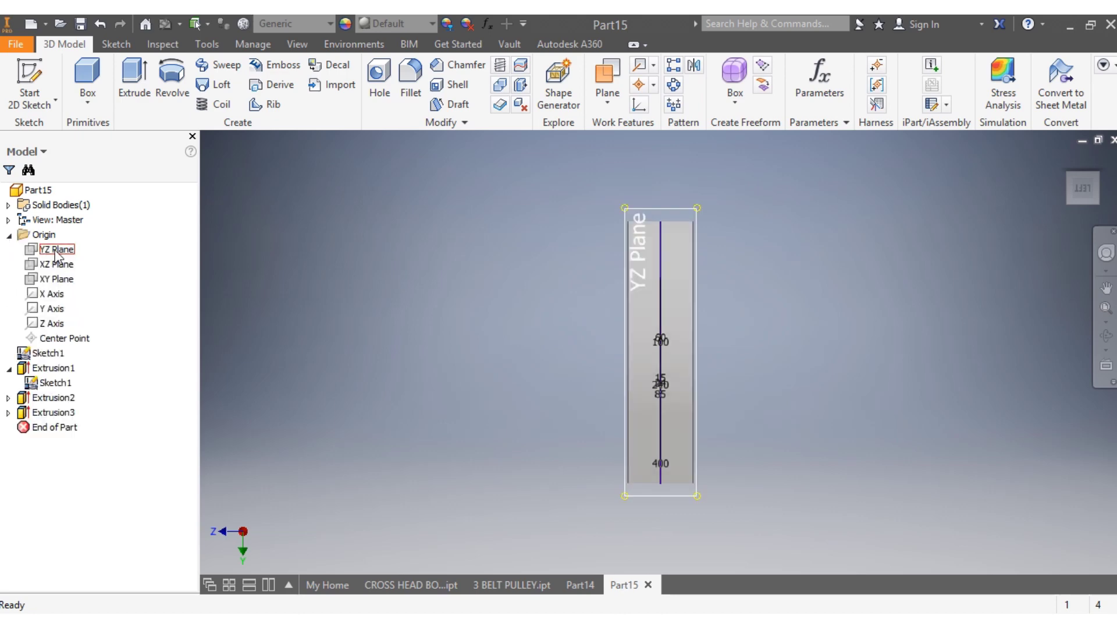